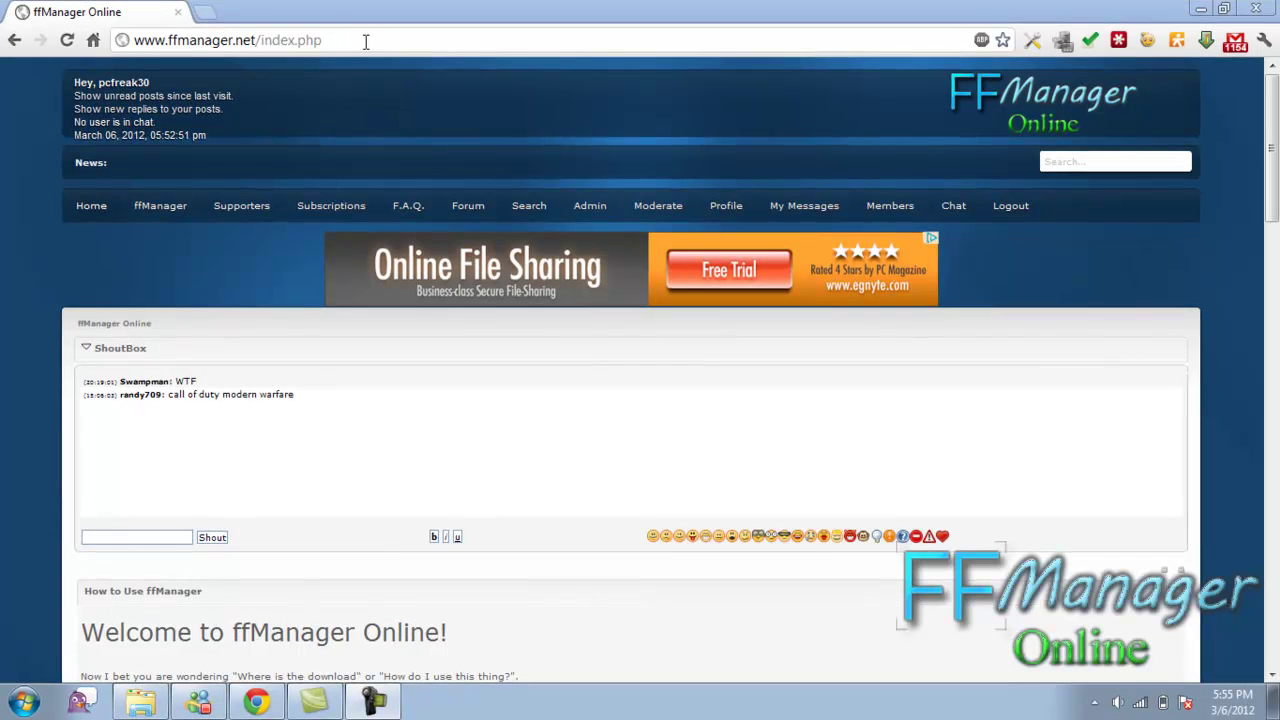
Go to ffviewer.com and follow its link to try out the new ffViewer.
{"action": "left_click_drag", "start_coordinate": [328, 40], "coordinate": [42, 30]}
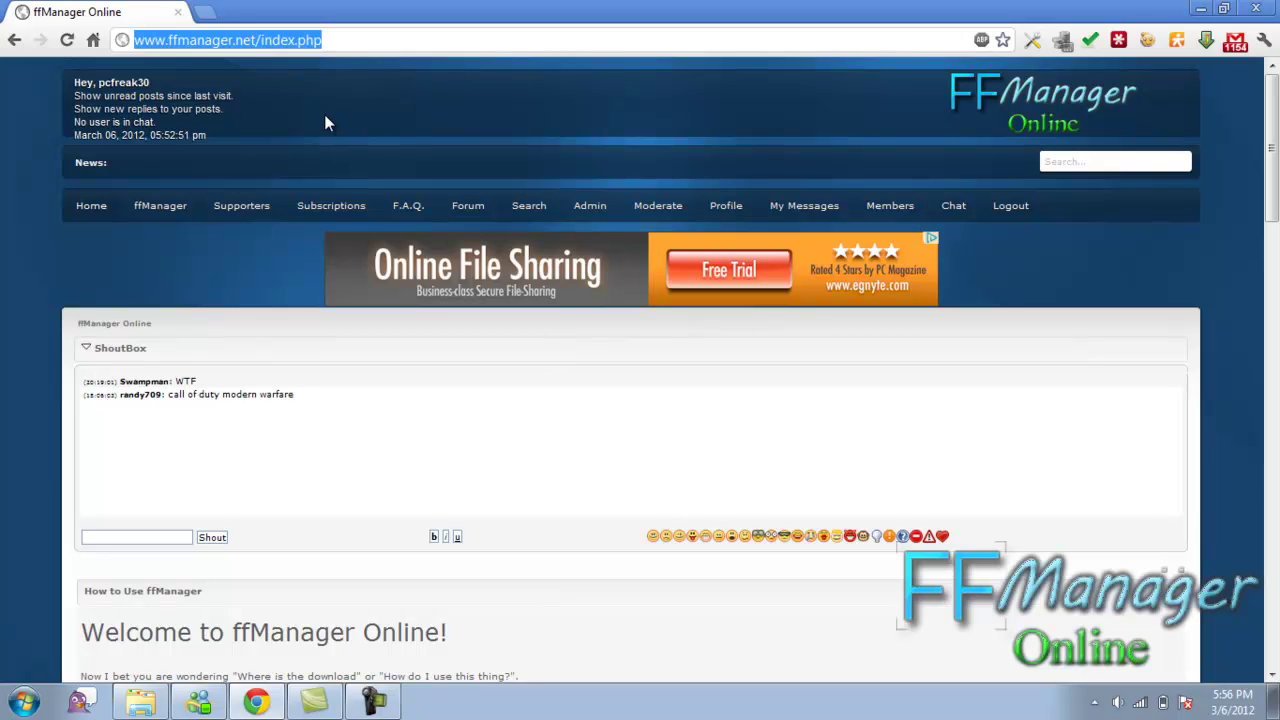
{"action": "type", "text": "ffviewer.com"}
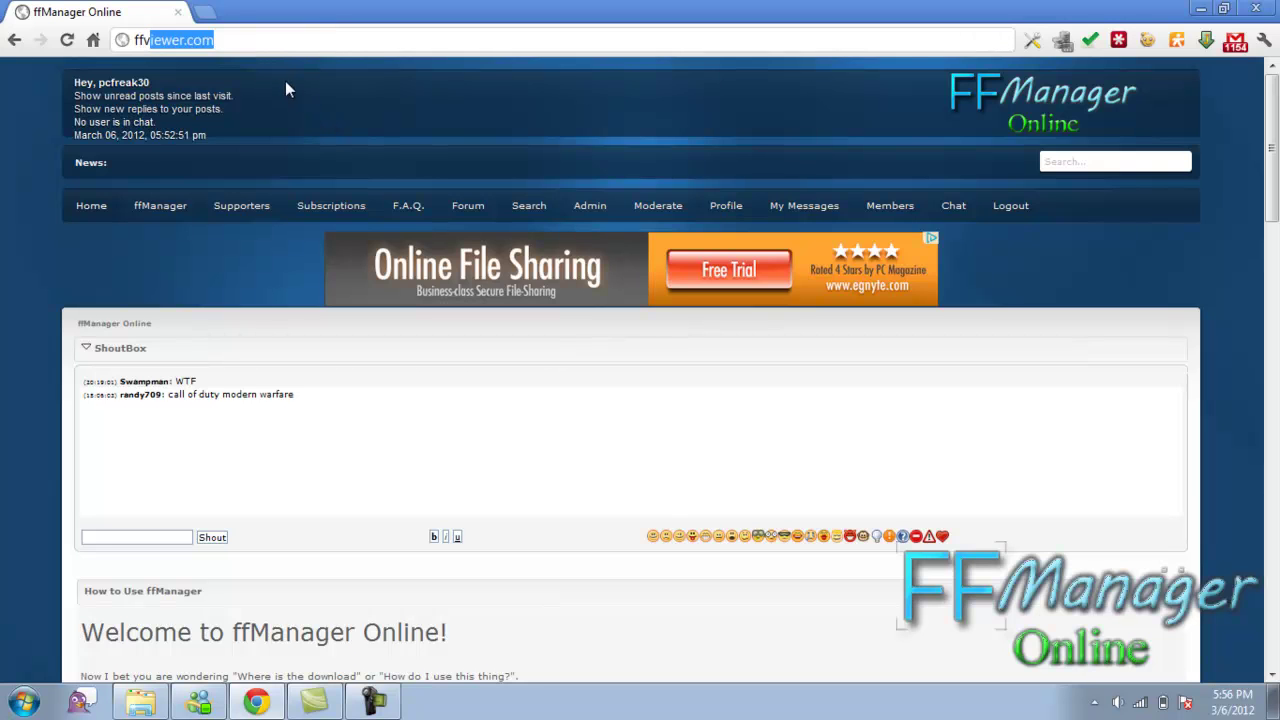
{"action": "key", "text": "Return"}
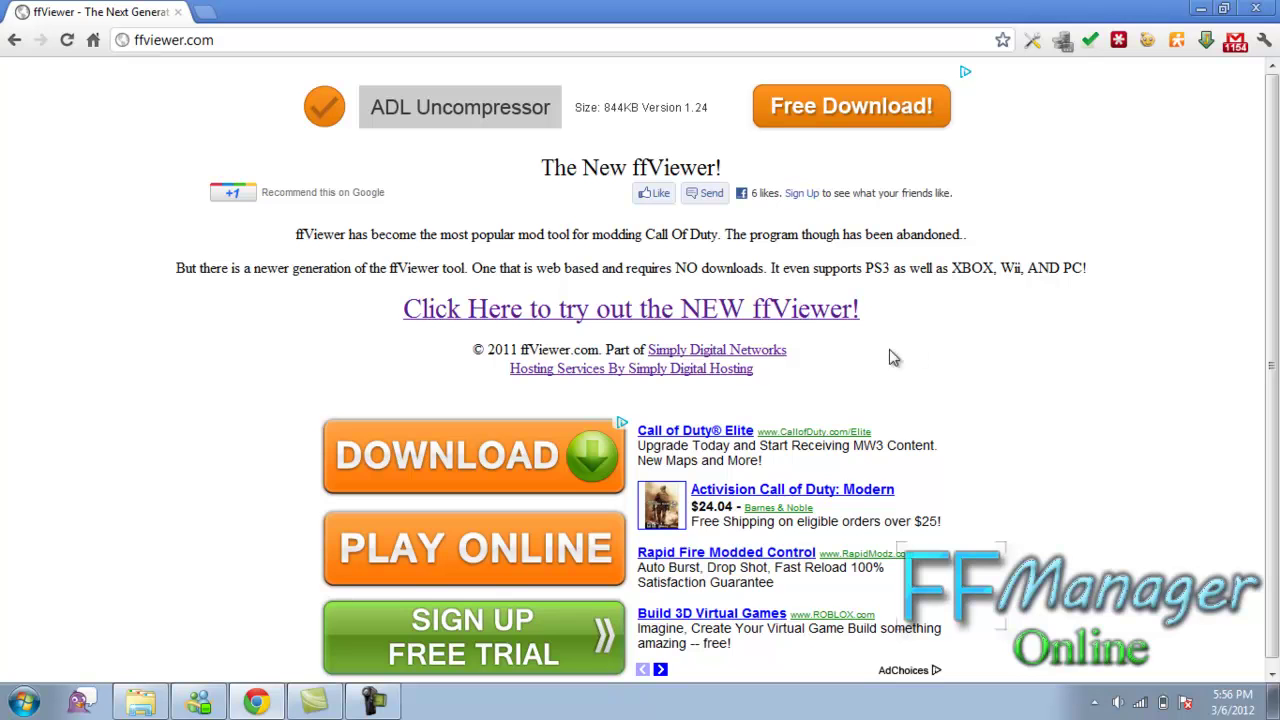
{"action": "left_click", "coordinate": [754, 313]}
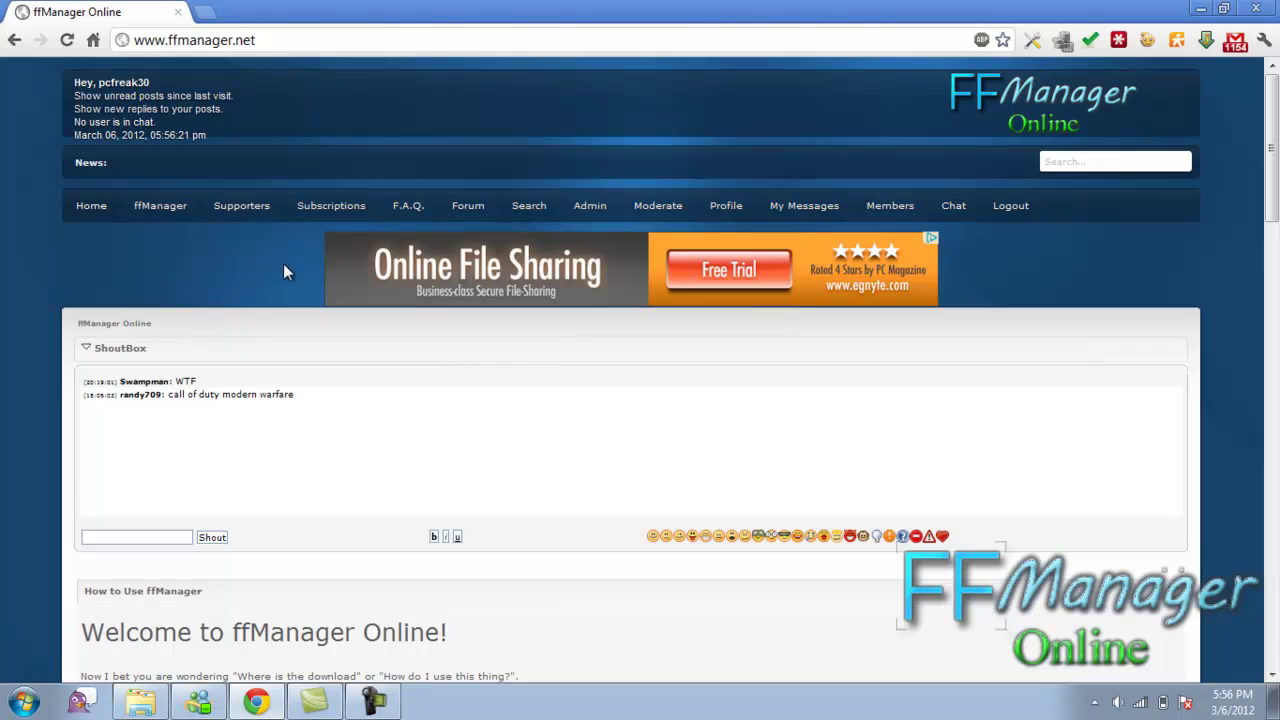
Open the ffManager page and look through the Your FastFiles and FastFiles Shared to You tables.
{"action": "left_click", "coordinate": [157, 207]}
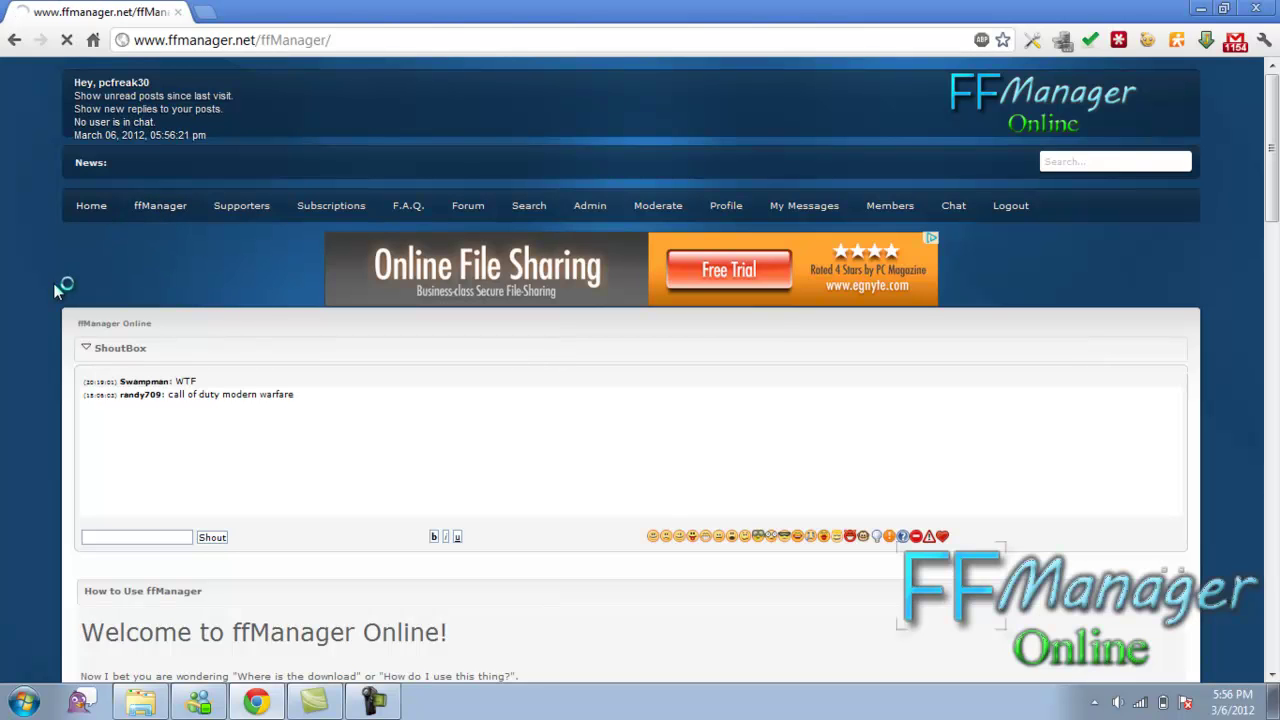
{"action": "scroll", "coordinate": [55, 290], "scroll_direction": "down", "scroll_amount": 8}
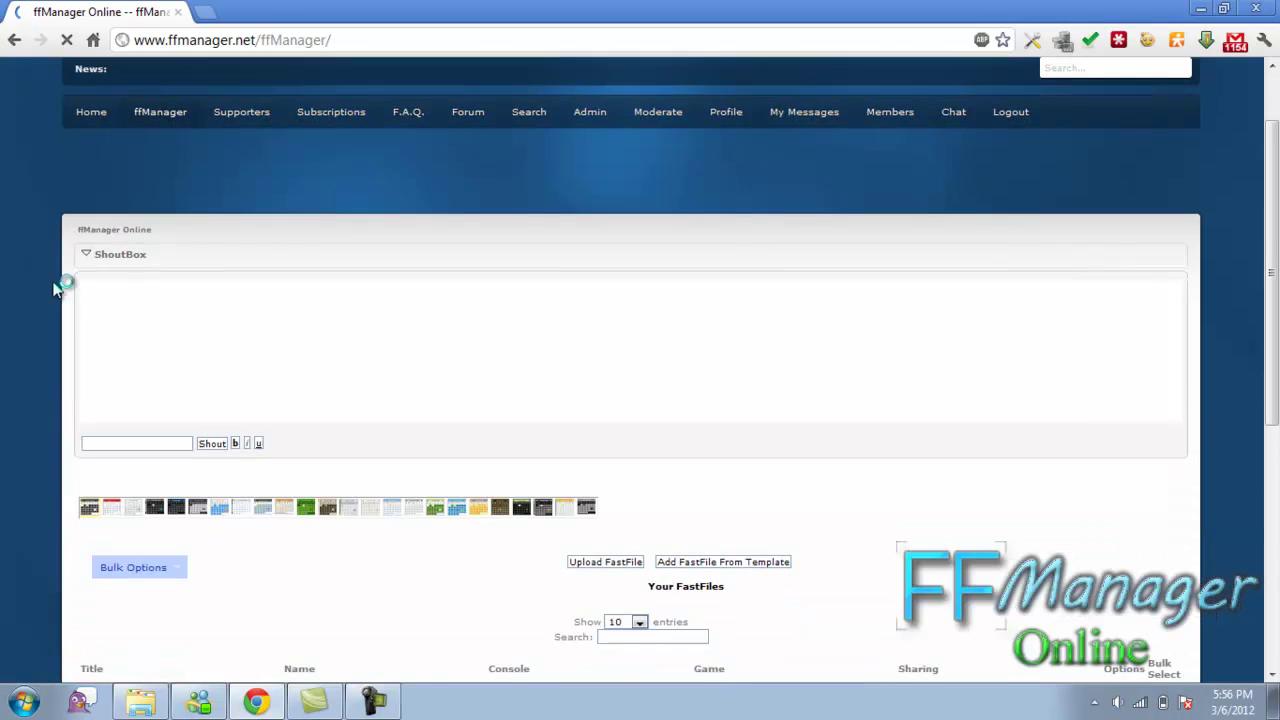
{"action": "scroll", "coordinate": [55, 290], "scroll_direction": "up", "scroll_amount": 3}
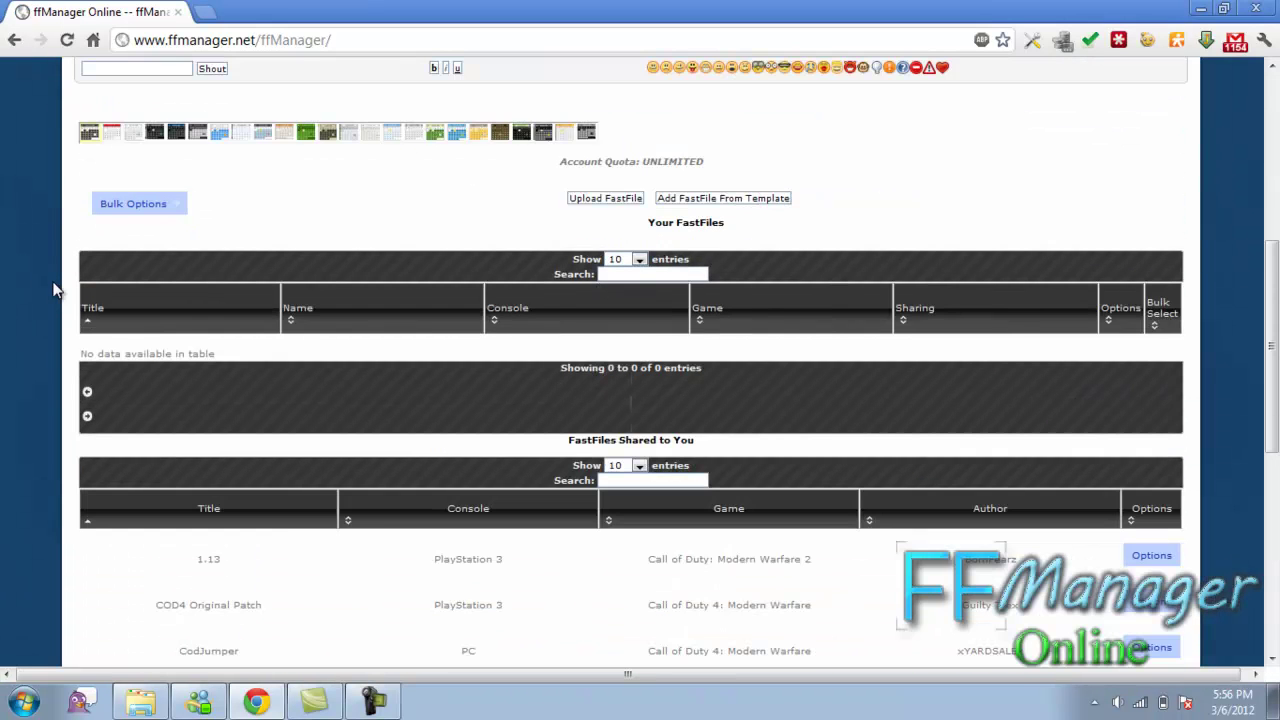
{"action": "scroll", "coordinate": [55, 287], "scroll_direction": "down", "scroll_amount": 1}
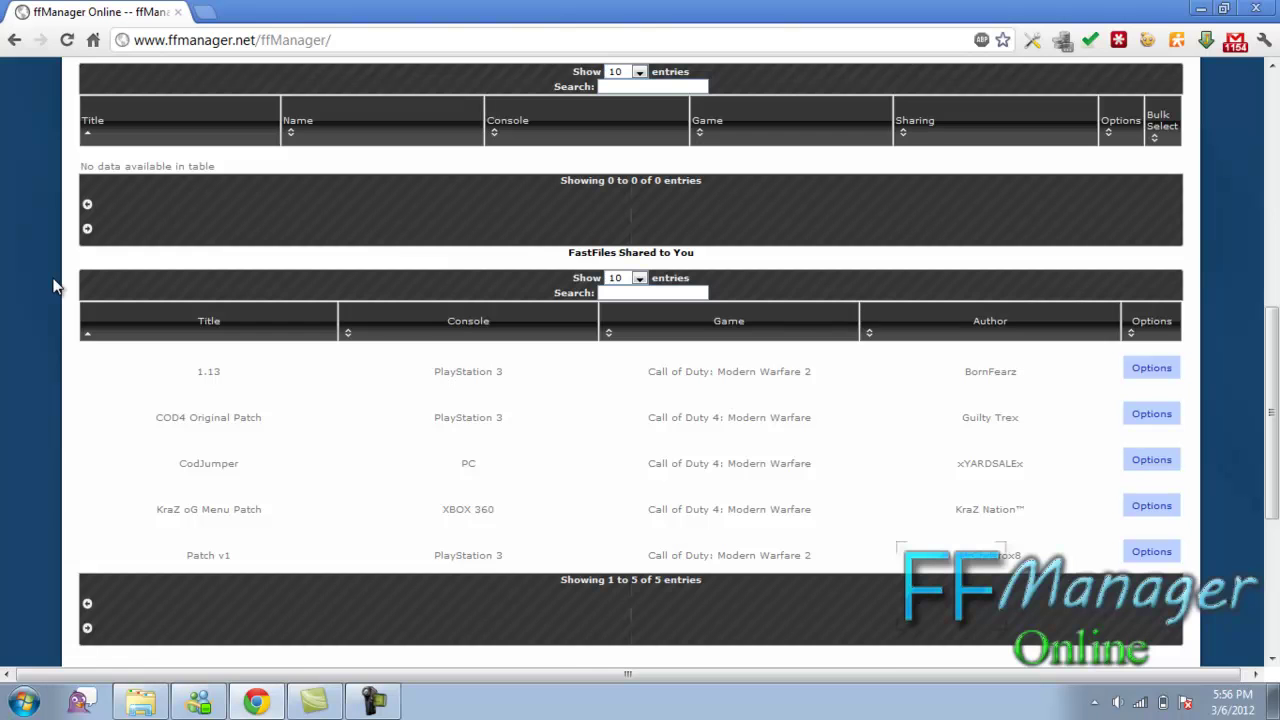
{"action": "scroll", "coordinate": [55, 287], "scroll_direction": "up", "scroll_amount": 1}
{"action": "scroll", "coordinate": [55, 287], "scroll_direction": "down", "scroll_amount": 1}
{"action": "scroll", "coordinate": [55, 286], "scroll_direction": "up", "scroll_amount": 1}
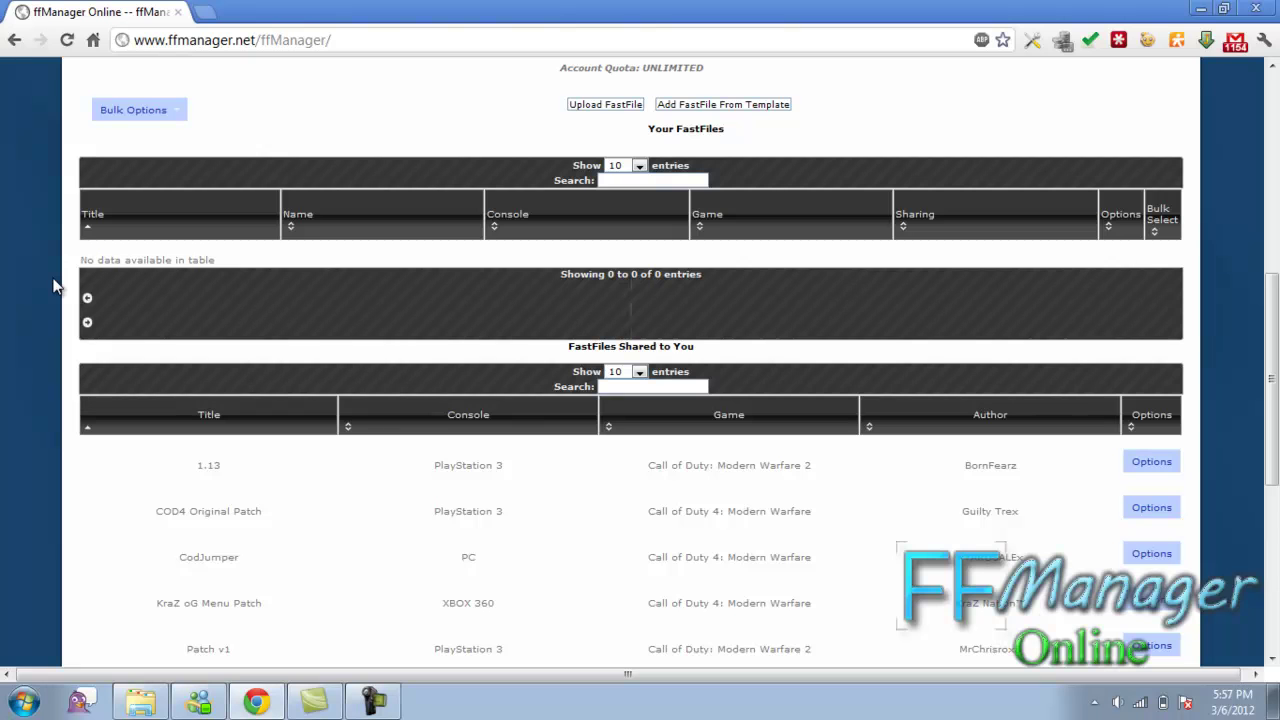
{"action": "scroll", "coordinate": [55, 287], "scroll_direction": "up", "scroll_amount": 2}
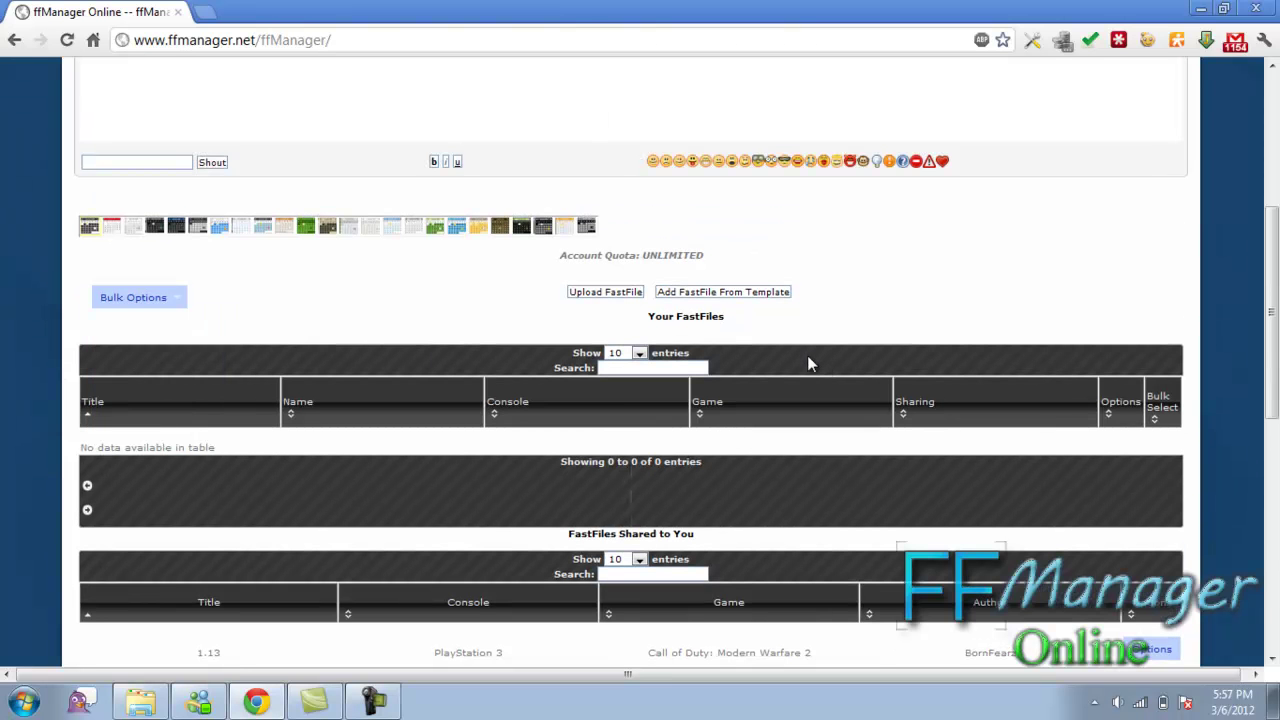
Add a FastFile from the W@W Original Patch template for Call of Duty: World at War on XBOX 360.
{"action": "left_click", "coordinate": [726, 302]}
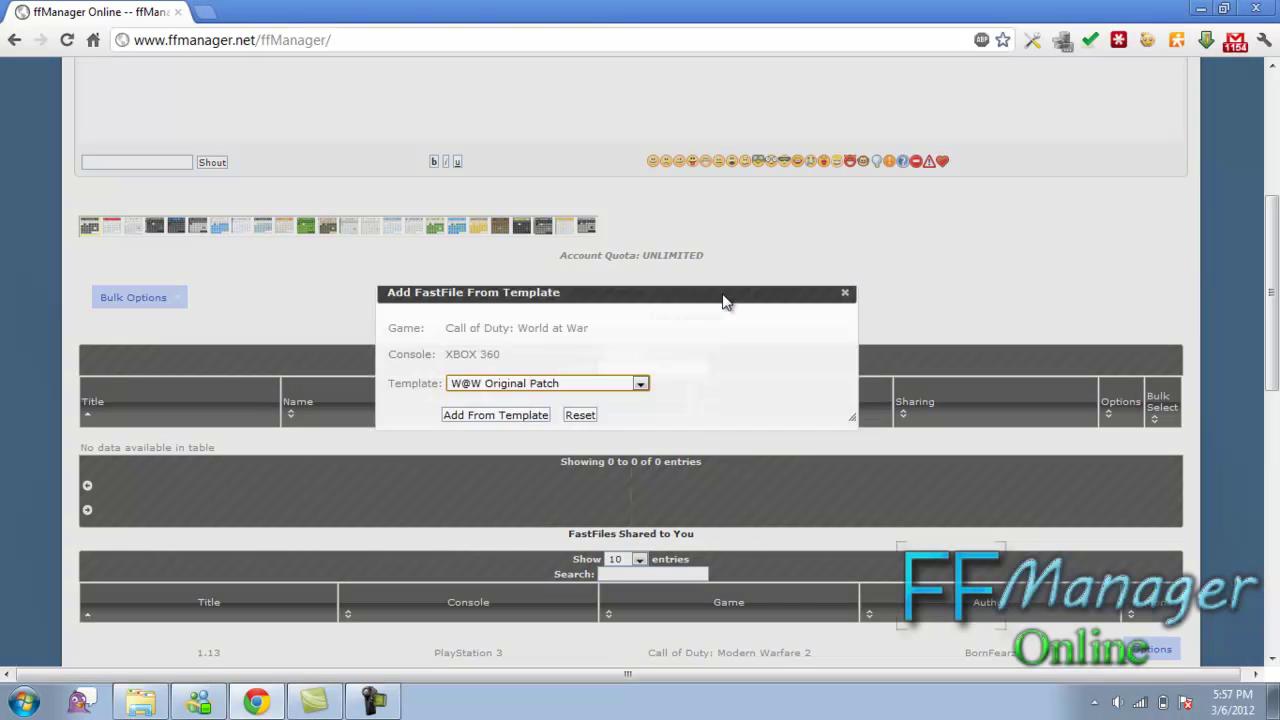
{"action": "left_click", "coordinate": [630, 395]}
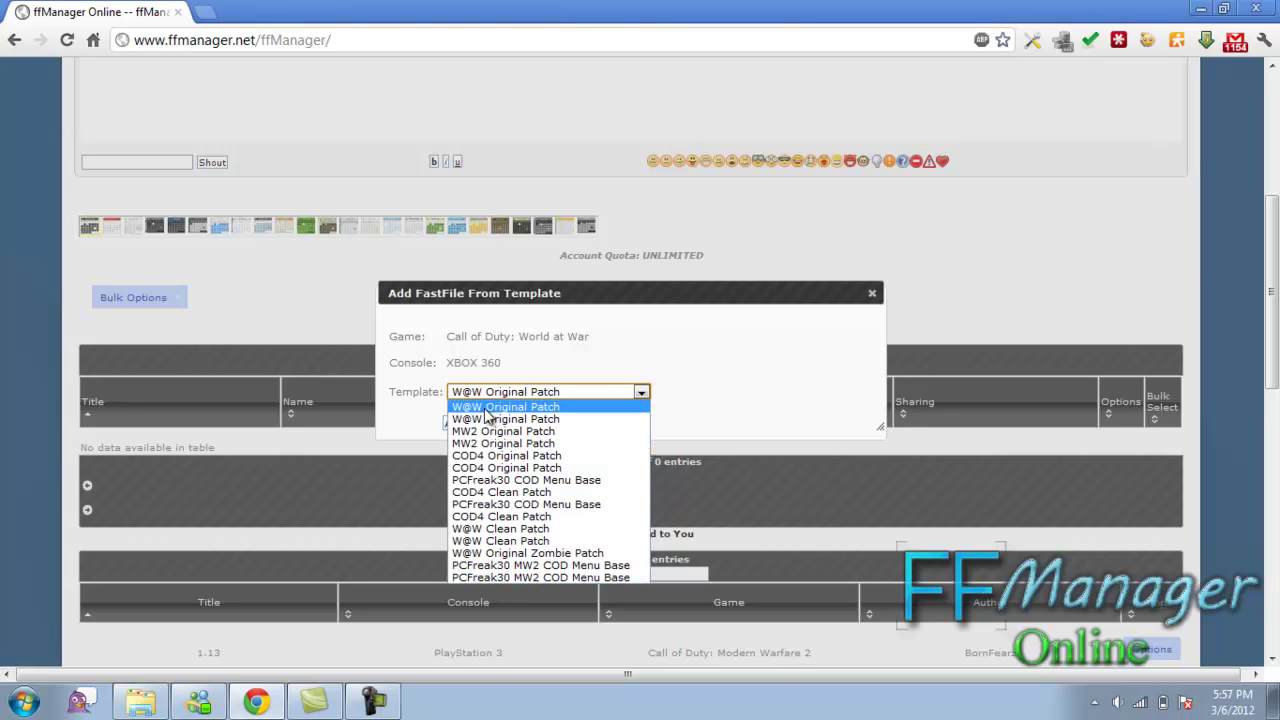
{"action": "left_click", "coordinate": [541, 419]}
{"action": "left_click", "coordinate": [536, 393]}
{"action": "left_click", "coordinate": [527, 423]}
{"action": "left_click", "coordinate": [506, 394]}
{"action": "left_click", "coordinate": [505, 408]}
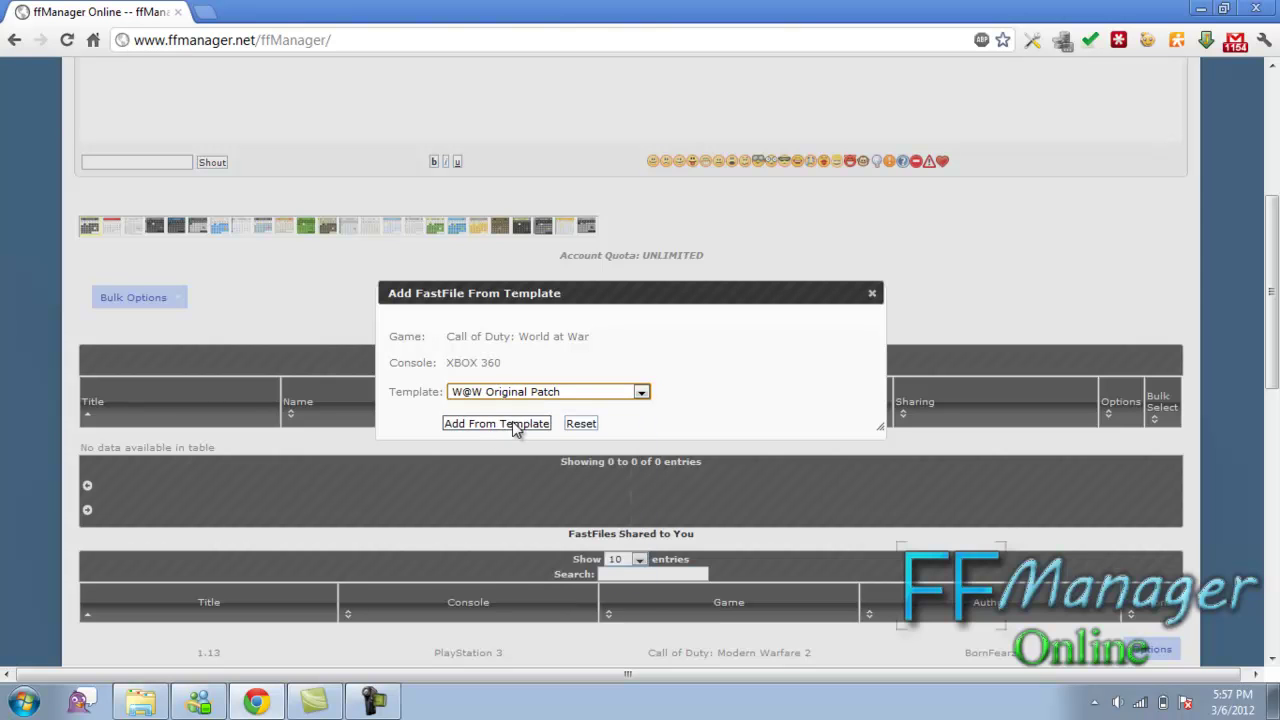
{"action": "left_click", "coordinate": [524, 428]}
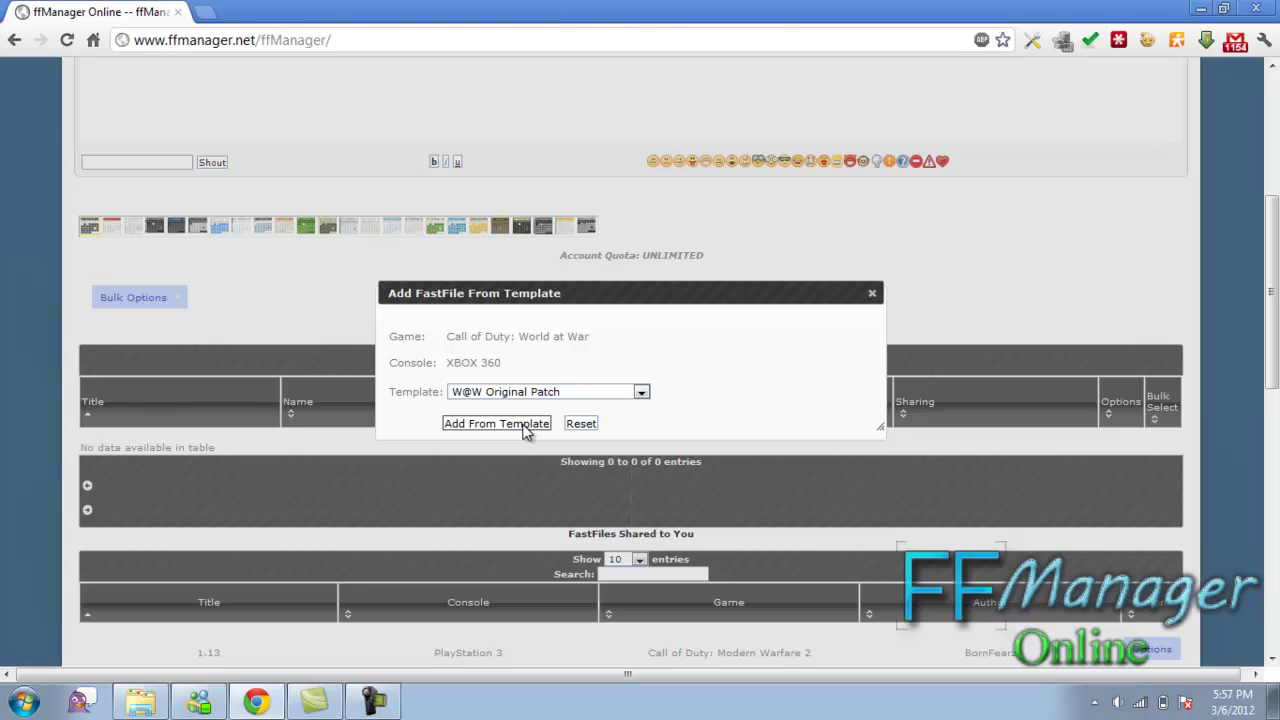
{"action": "left_click", "coordinate": [745, 378]}
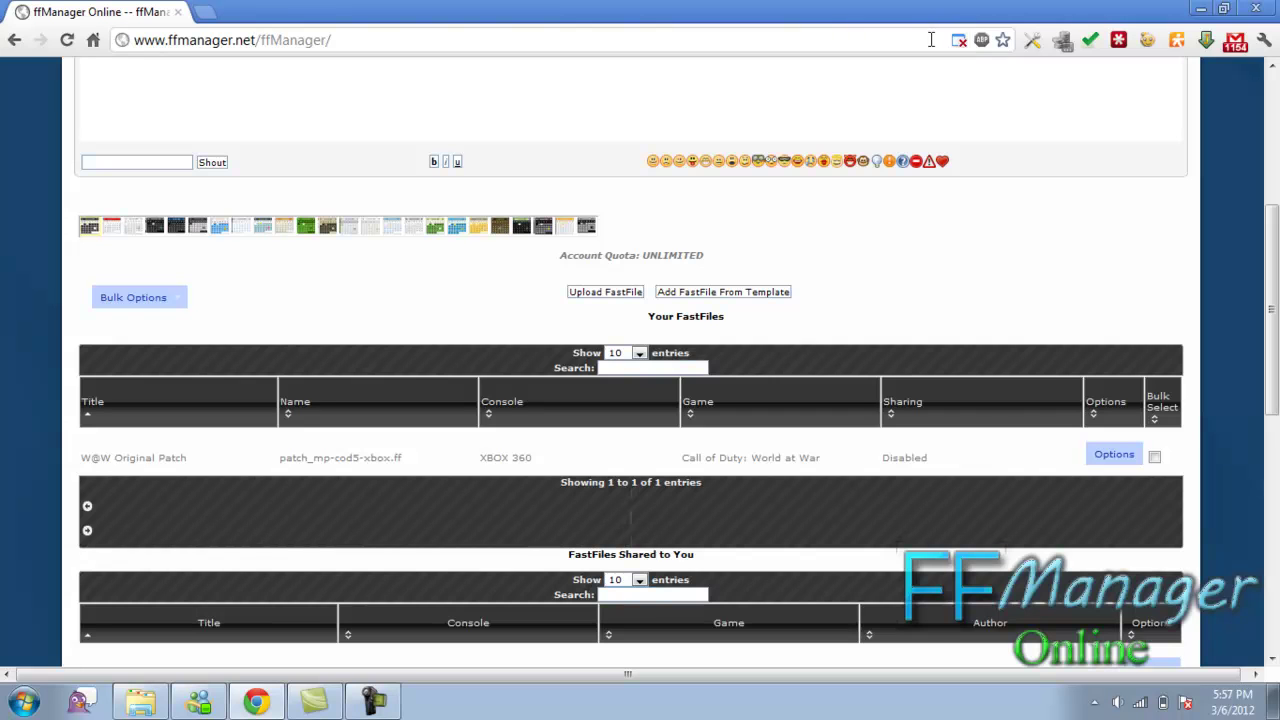
Open the W@W Original Patch FastFile for viewing.
{"action": "left_click", "coordinate": [1114, 458]}
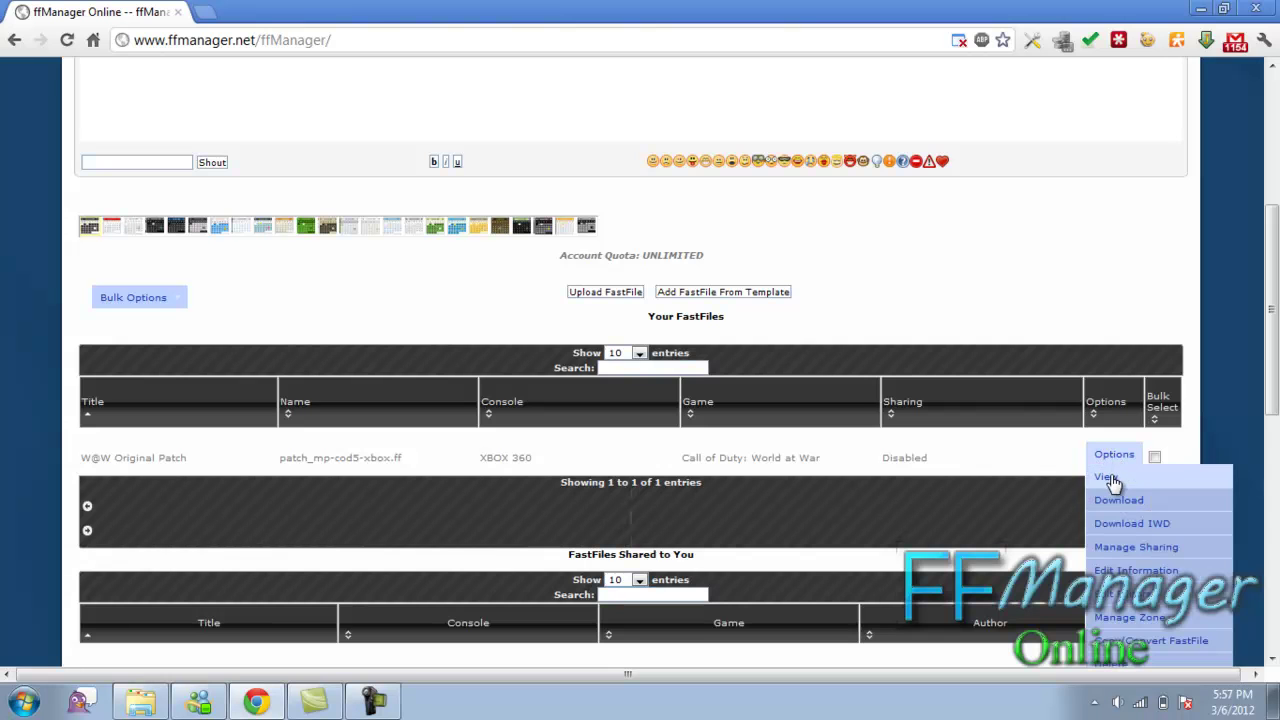
{"action": "left_click", "coordinate": [1108, 495]}
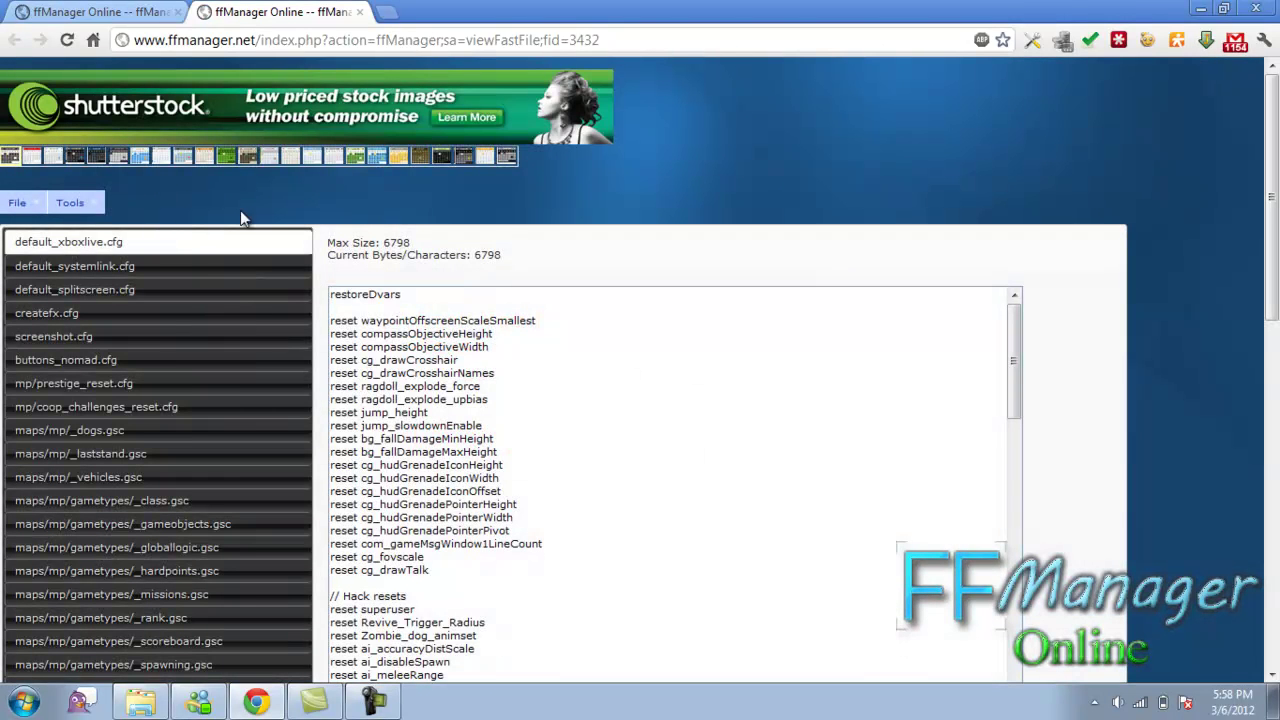
Try the Blitzer theme on the FastFile list page, restore the original theme, and return to the opened FastFile.
{"action": "key", "text": "ctrl+Tab"}
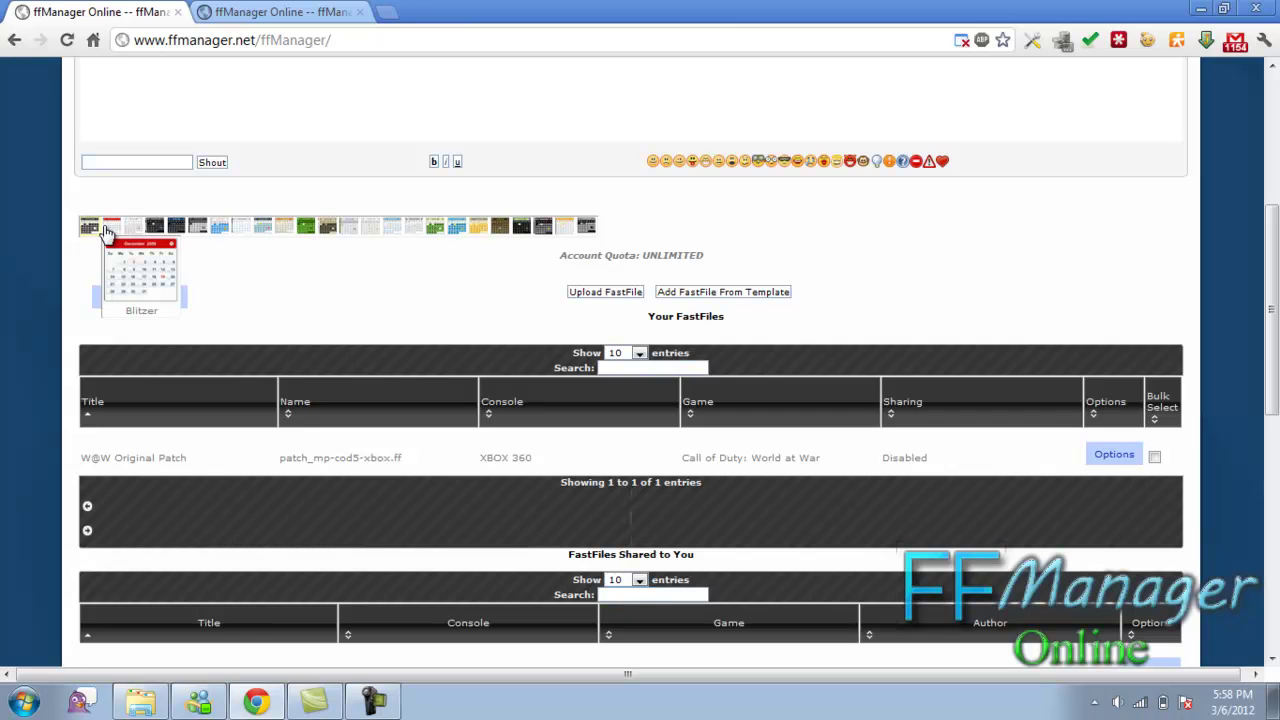
{"action": "left_click", "coordinate": [111, 230]}
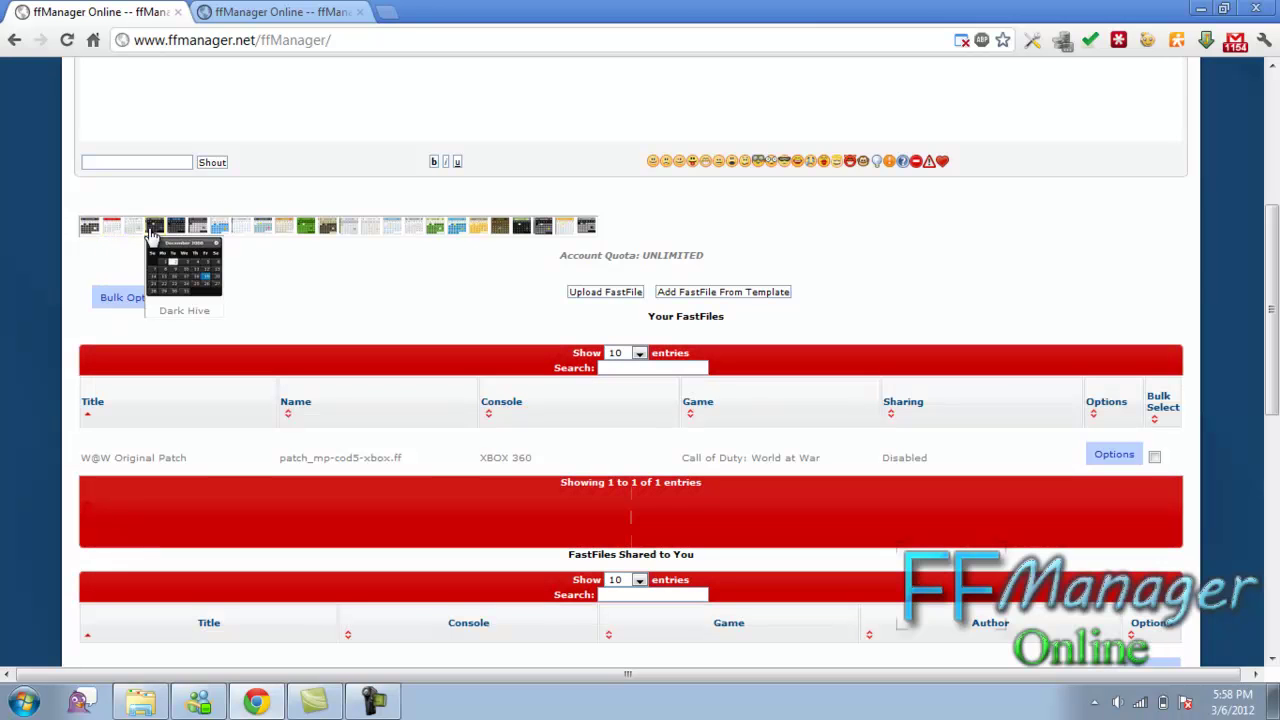
{"action": "left_click", "coordinate": [90, 226]}
{"action": "left_click", "coordinate": [330, 12]}
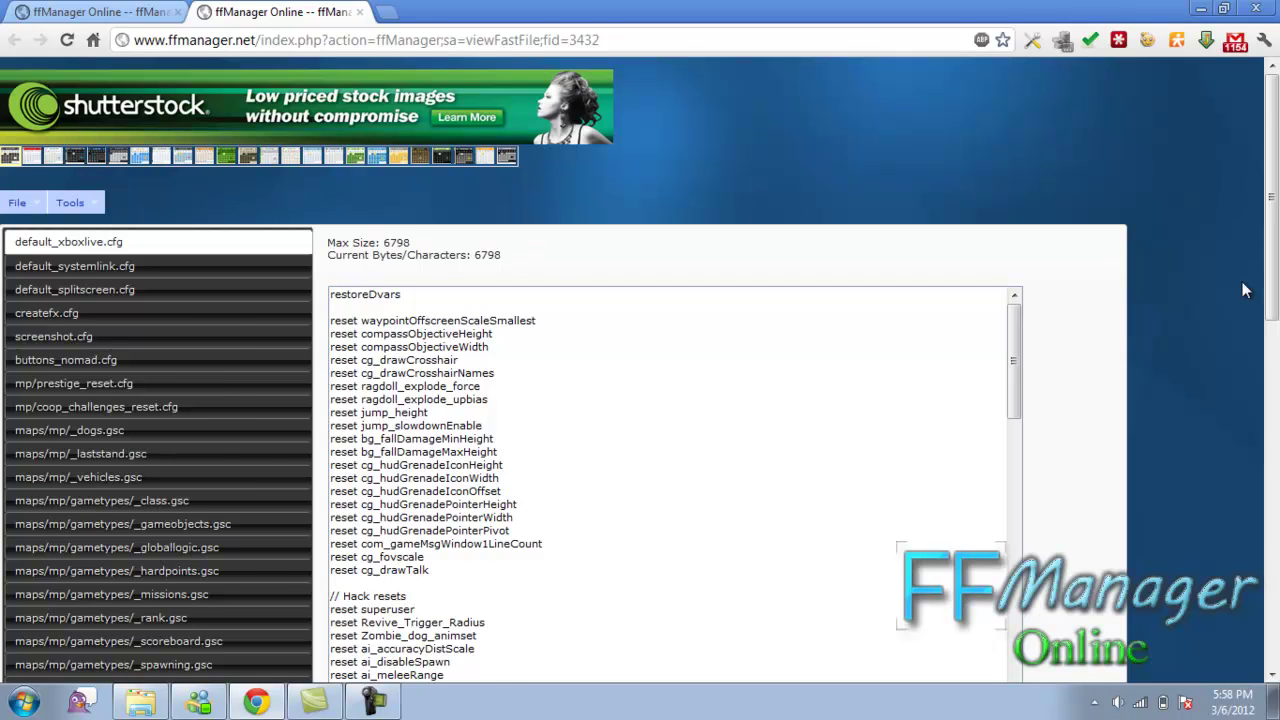
Examine the FastFile's file list and view the contents of default_systemlink.cfg and mp/coop_challenges_reset.cfg.
{"action": "scroll", "coordinate": [1211, 310], "scroll_direction": "down", "scroll_amount": 6}
{"action": "scroll", "coordinate": [1211, 310], "scroll_direction": "up", "scroll_amount": 5}
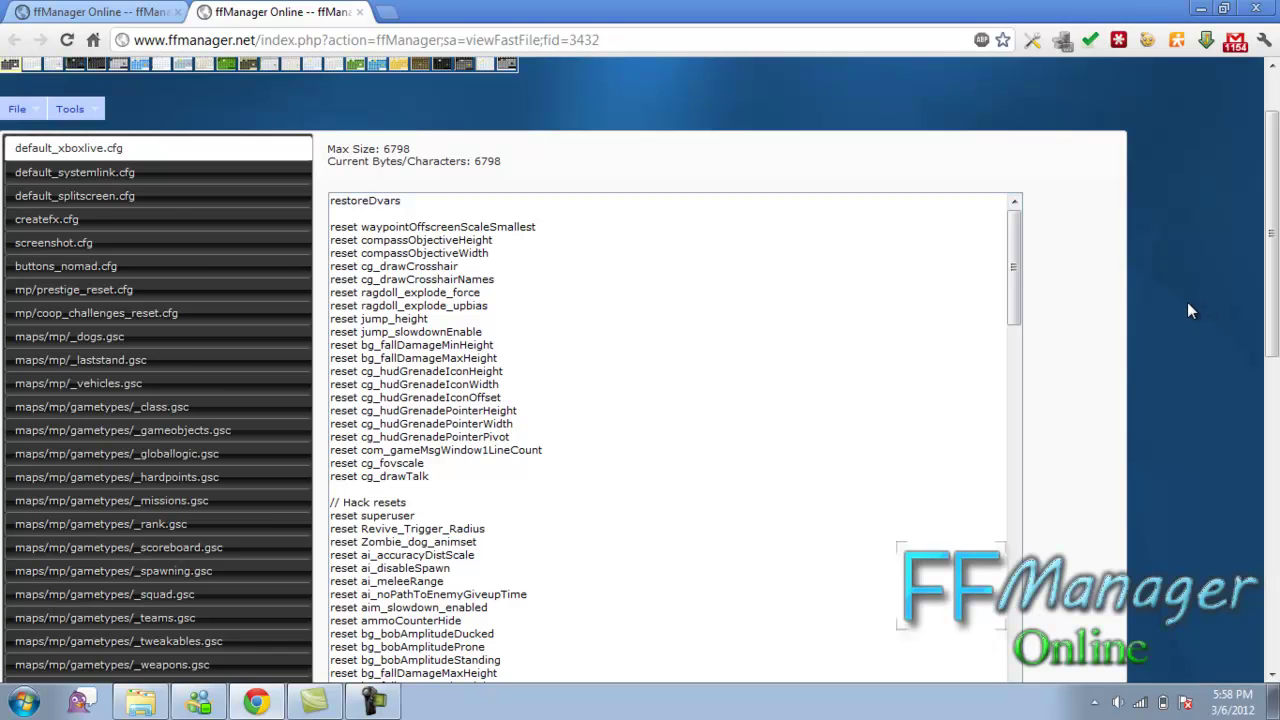
{"action": "scroll", "coordinate": [1175, 296], "scroll_direction": "down", "scroll_amount": 1}
{"action": "scroll", "coordinate": [1175, 296], "scroll_direction": "up", "scroll_amount": 1}
{"action": "left_click", "coordinate": [122, 197]}
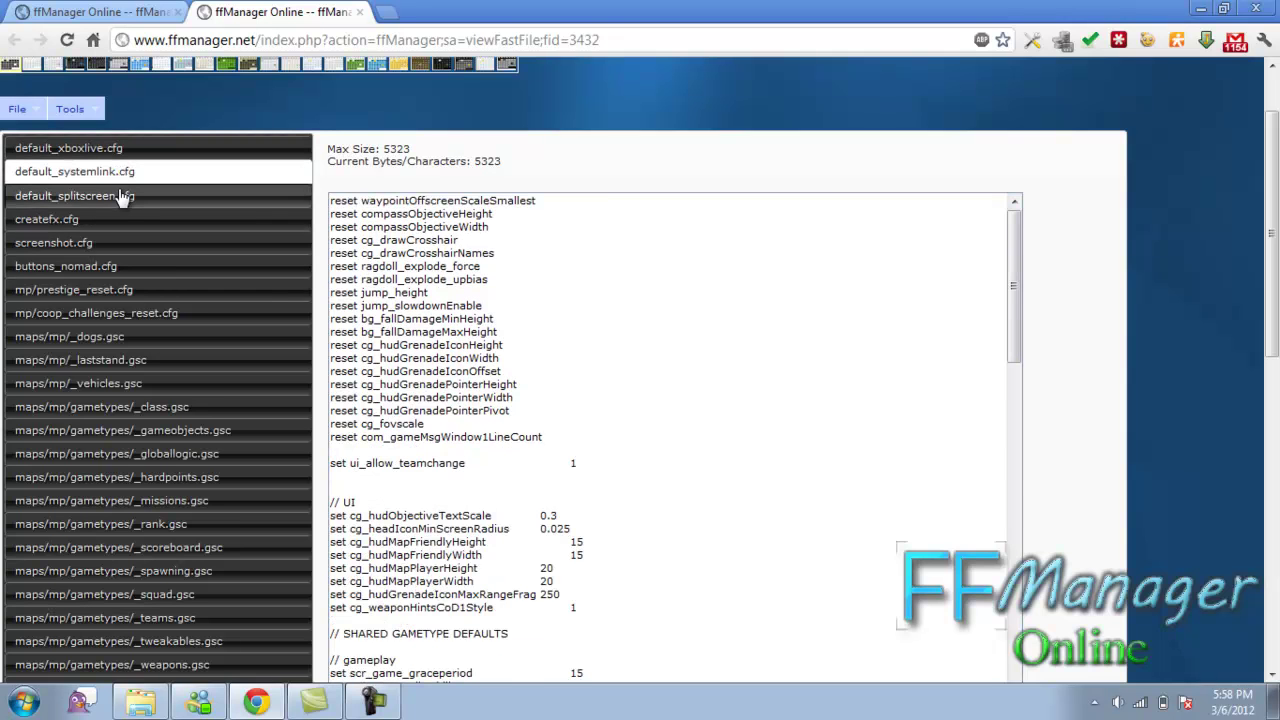
{"action": "left_click", "coordinate": [126, 312]}
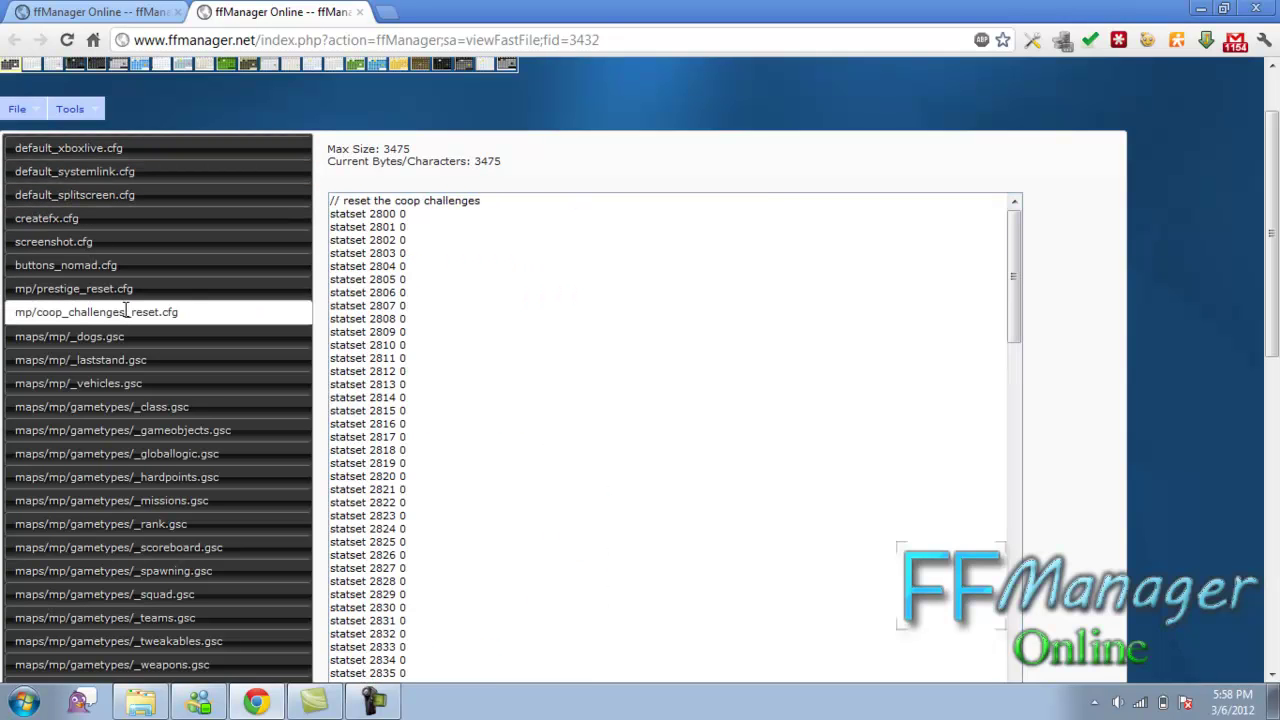
Browse the gametype and map scripts down the file list and view maps/mp/mp_kneedeep.gsc.
{"action": "left_click", "coordinate": [170, 453]}
{"action": "scroll", "coordinate": [171, 450], "scroll_direction": "down", "scroll_amount": 4}
{"action": "left_click", "coordinate": [171, 451]}
{"action": "scroll", "coordinate": [173, 455], "scroll_direction": "down", "scroll_amount": 2}
{"action": "left_click", "coordinate": [172, 454]}
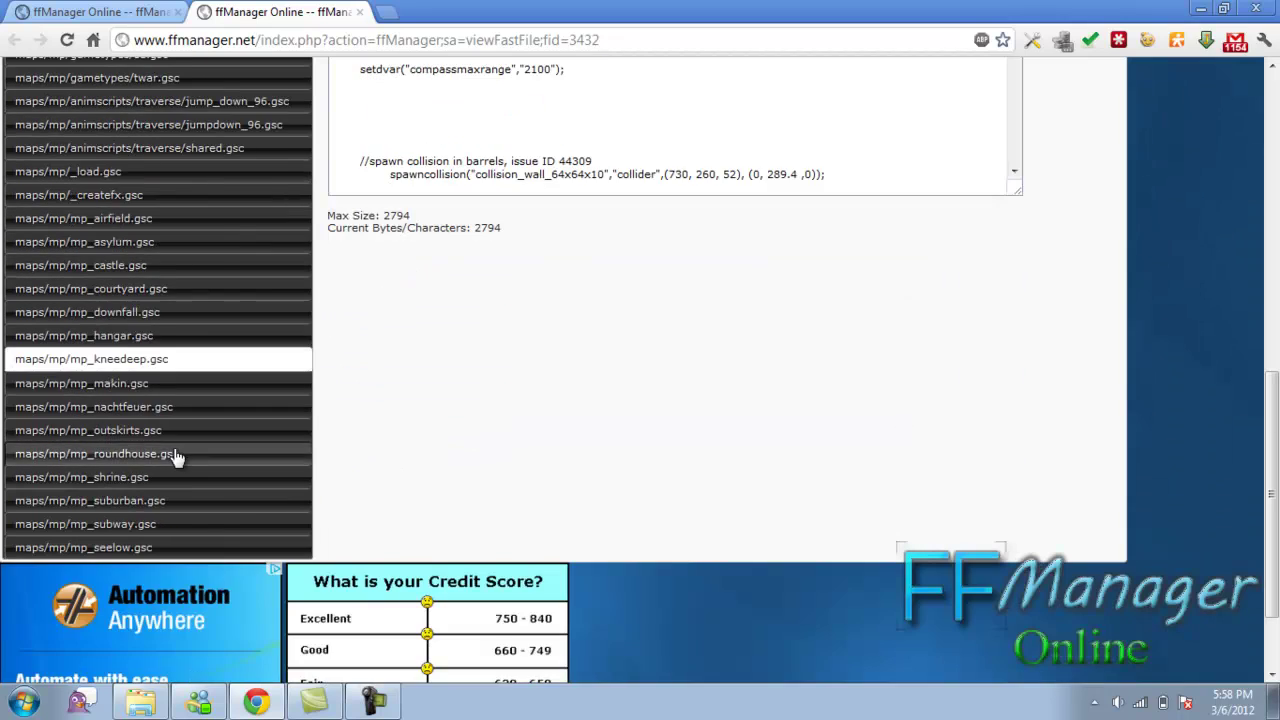
{"action": "scroll", "coordinate": [173, 453], "scroll_direction": "up", "scroll_amount": 6}
{"action": "scroll", "coordinate": [175, 457], "scroll_direction": "up", "scroll_amount": 2}
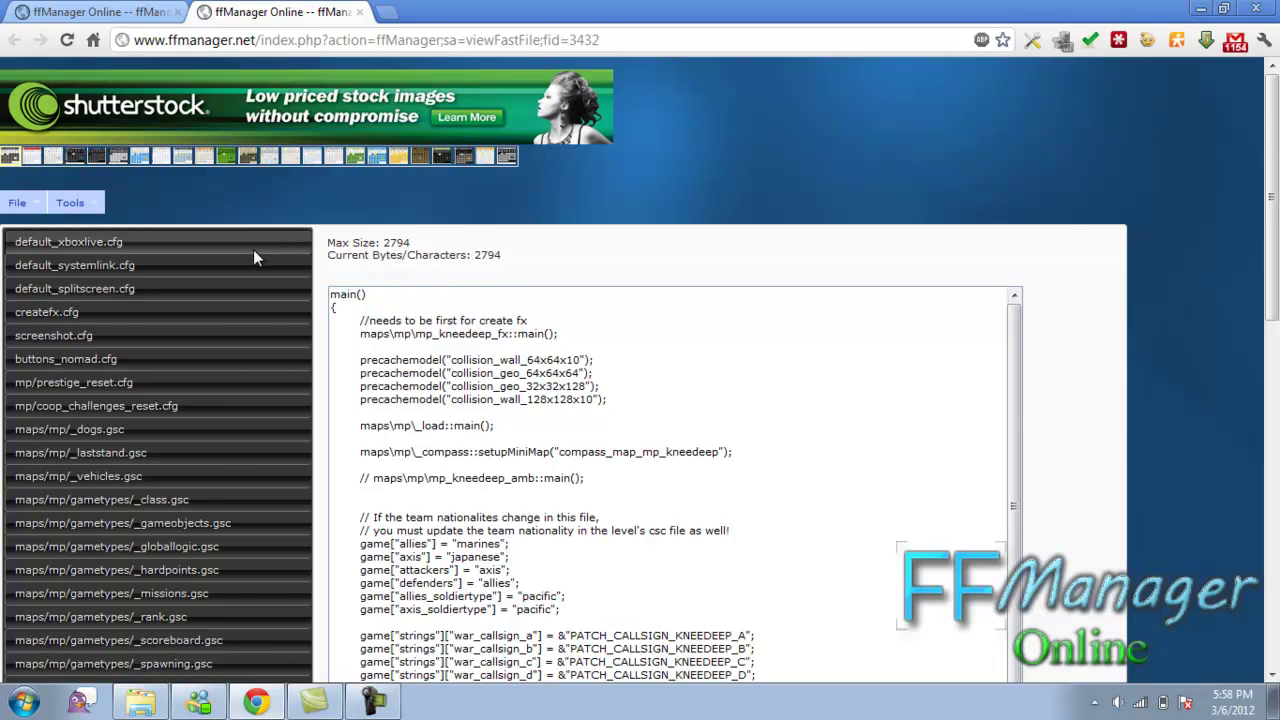
{"action": "scroll", "coordinate": [253, 252], "scroll_direction": "down", "scroll_amount": 6}
{"action": "scroll", "coordinate": [253, 250], "scroll_direction": "up", "scroll_amount": 6}
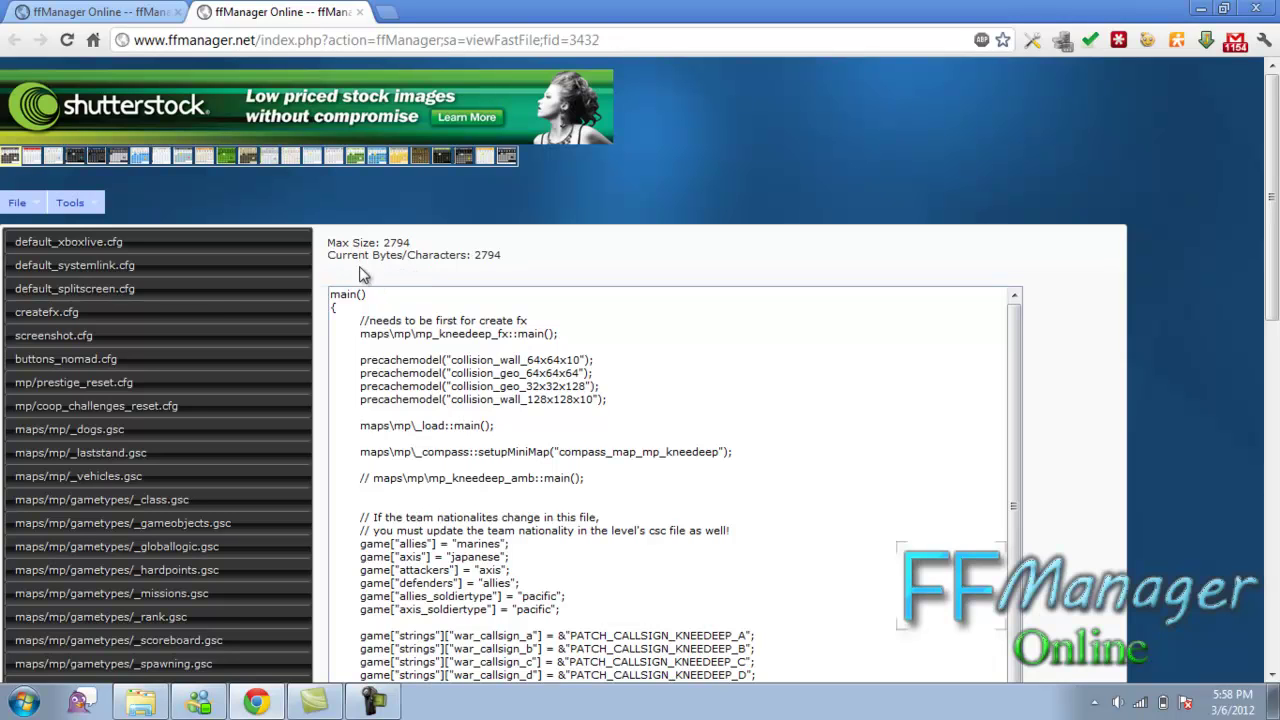
View the code of maps/mp/gametypes/_spawning.gsc and default_splitscreen.cfg.
{"action": "scroll", "coordinate": [165, 302], "scroll_direction": "down", "scroll_amount": 3}
{"action": "left_click", "coordinate": [165, 372]}
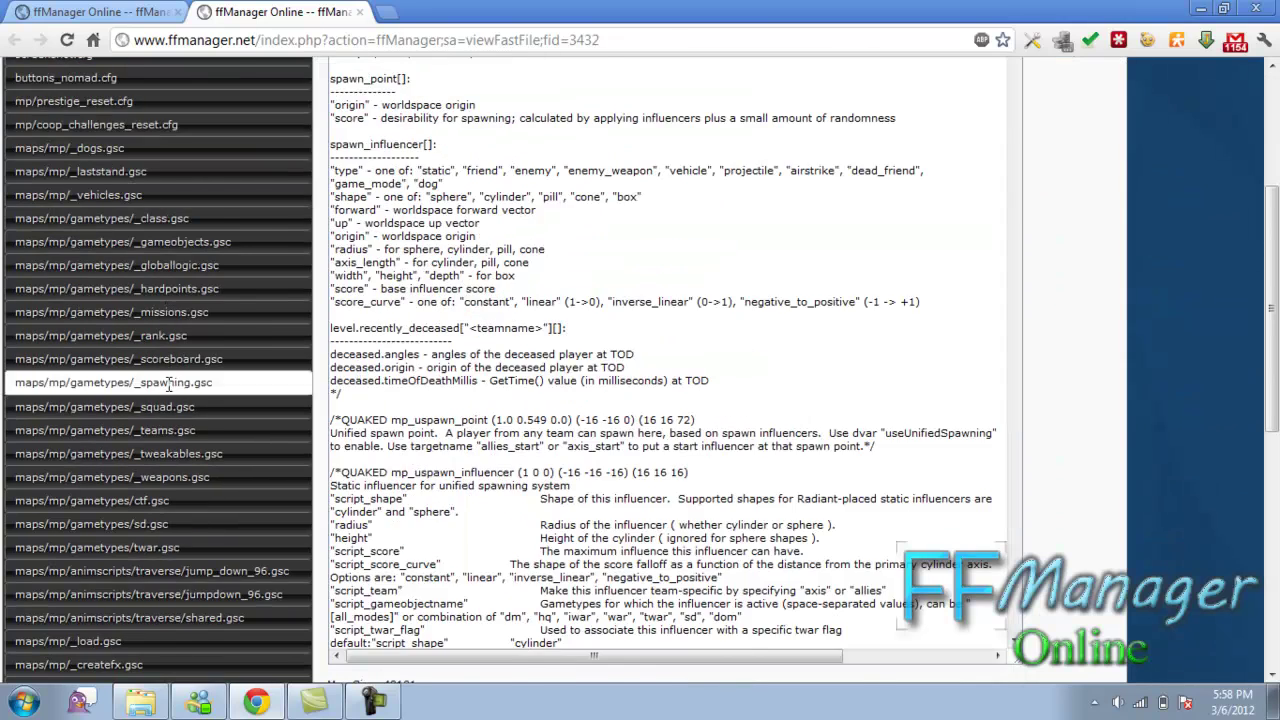
{"action": "scroll", "coordinate": [165, 372], "scroll_direction": "up", "scroll_amount": 2}
{"action": "left_click", "coordinate": [146, 196]}
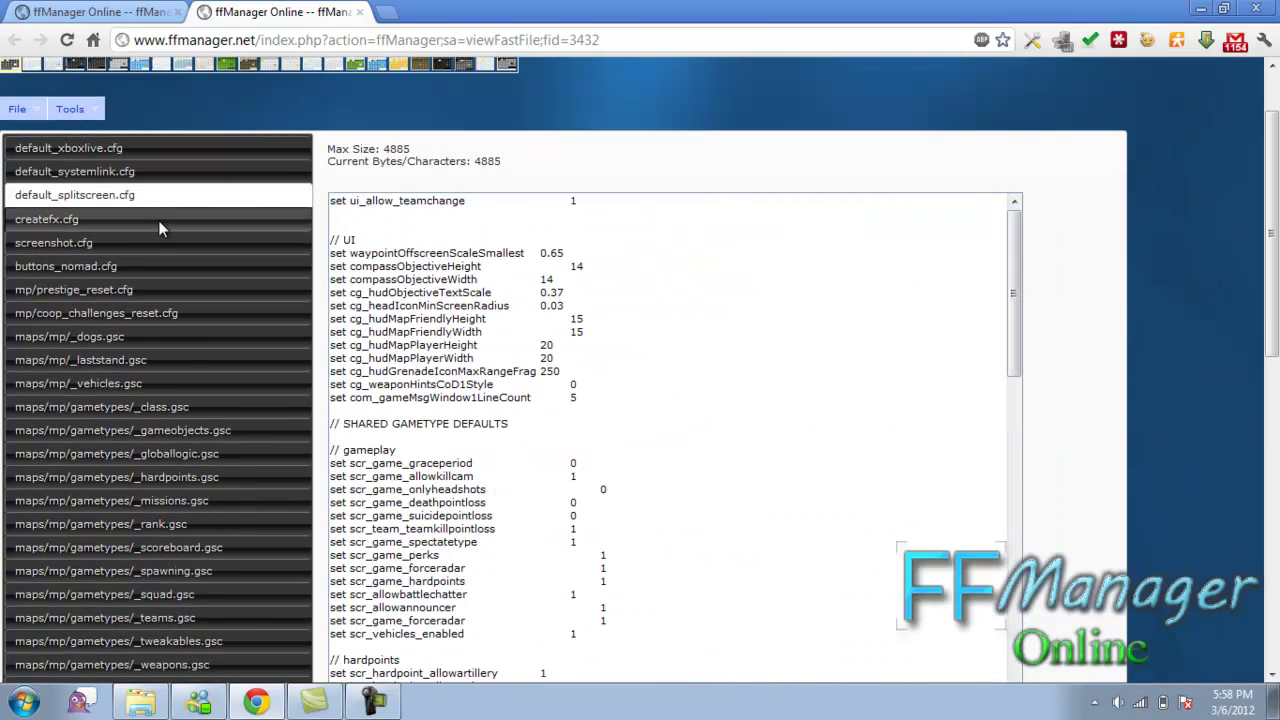
Open maps/mp/gametypes/_class.gsc and strip the comments from its code.
{"action": "left_click", "coordinate": [185, 407]}
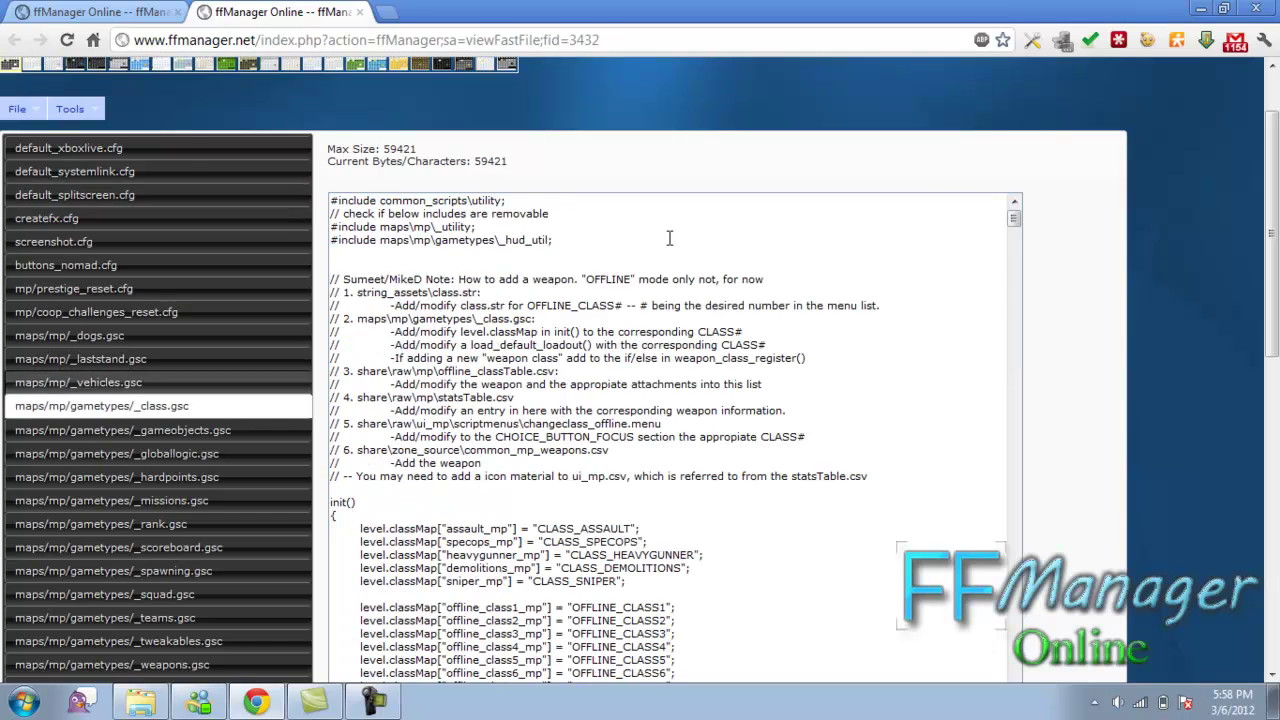
{"action": "mouse_move", "coordinate": [88, 110]}
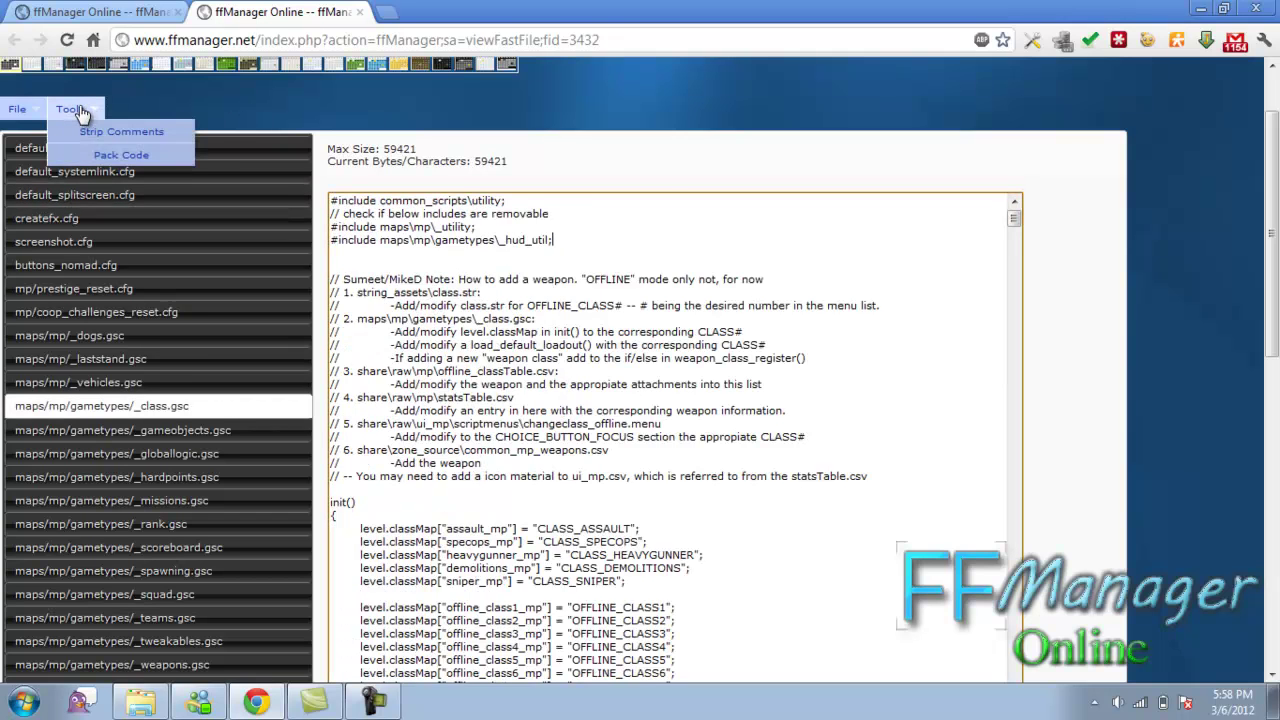
{"action": "left_click", "coordinate": [128, 143]}
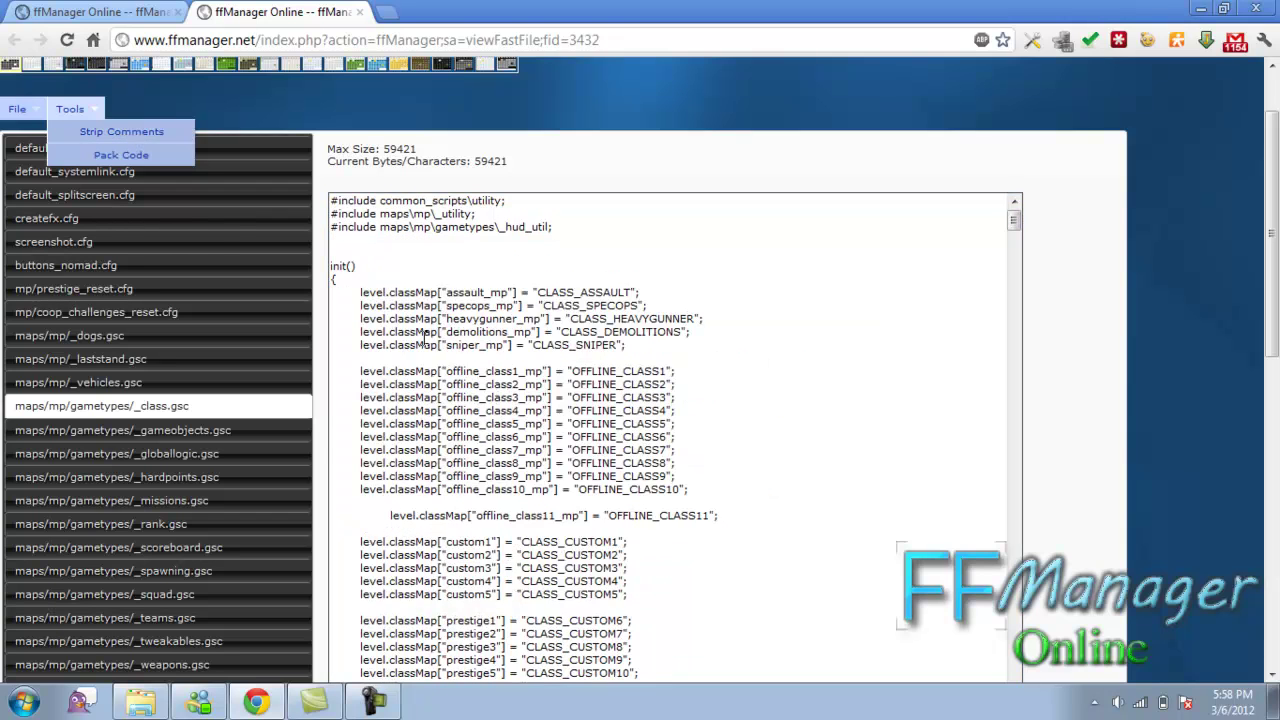
{"action": "mouse_move", "coordinate": [70, 112]}
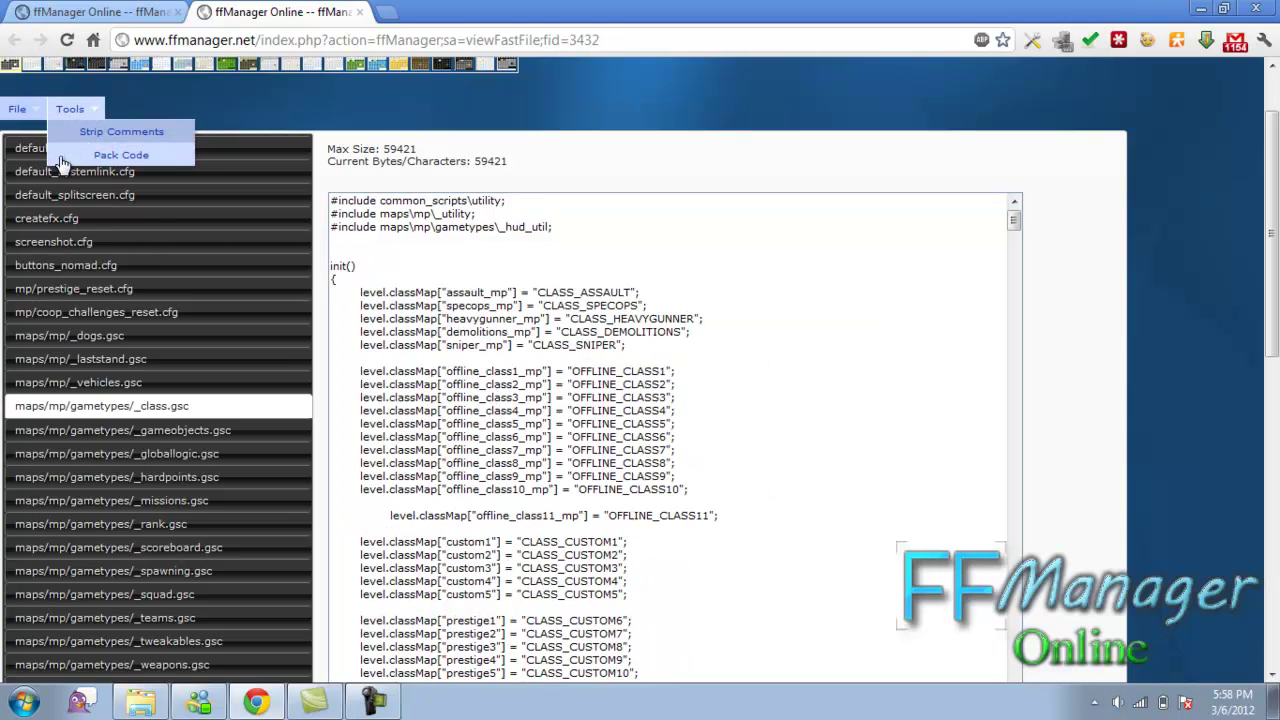
{"action": "mouse_move", "coordinate": [27, 105]}
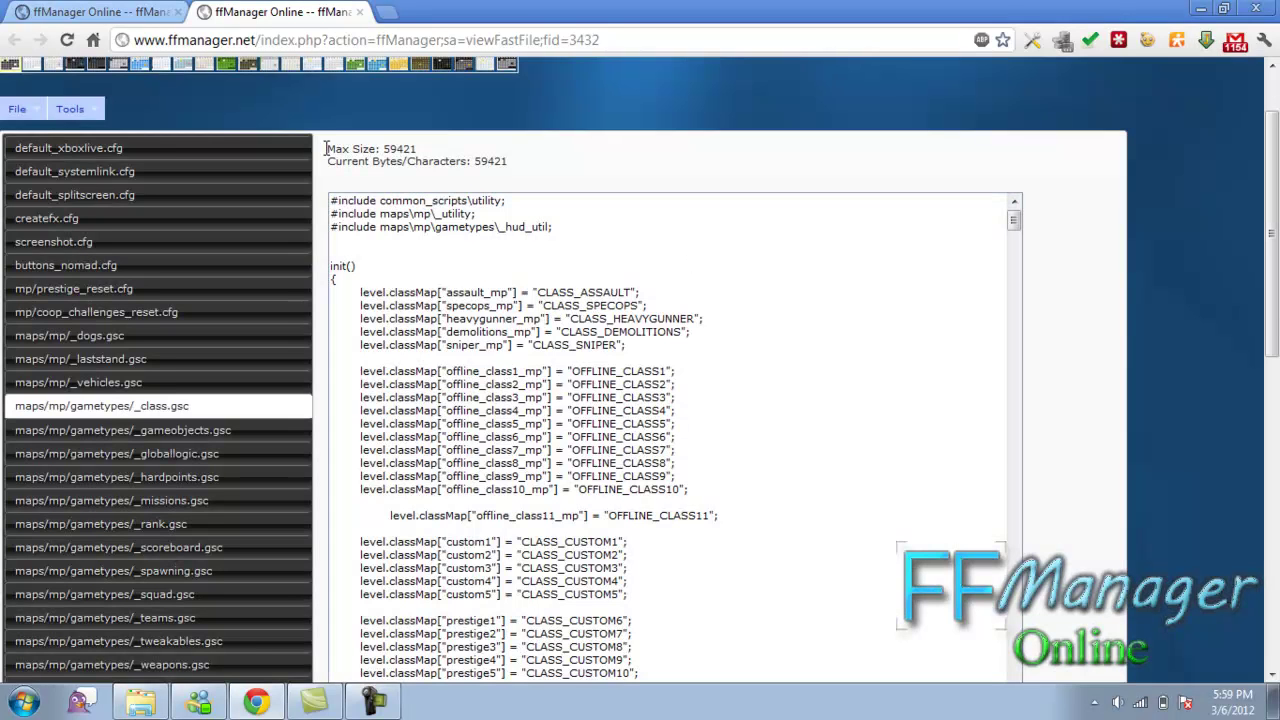
{"action": "left_click", "coordinate": [45, 108]}
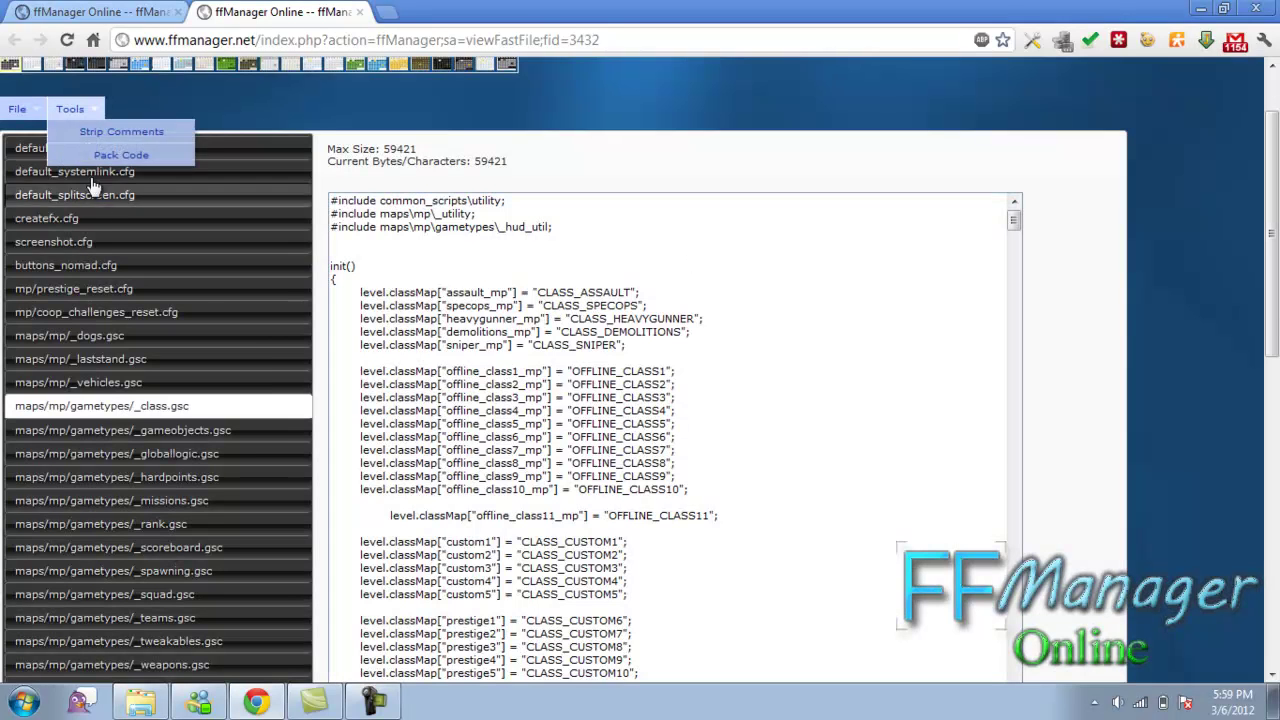
{"action": "left_click", "coordinate": [74, 165]}
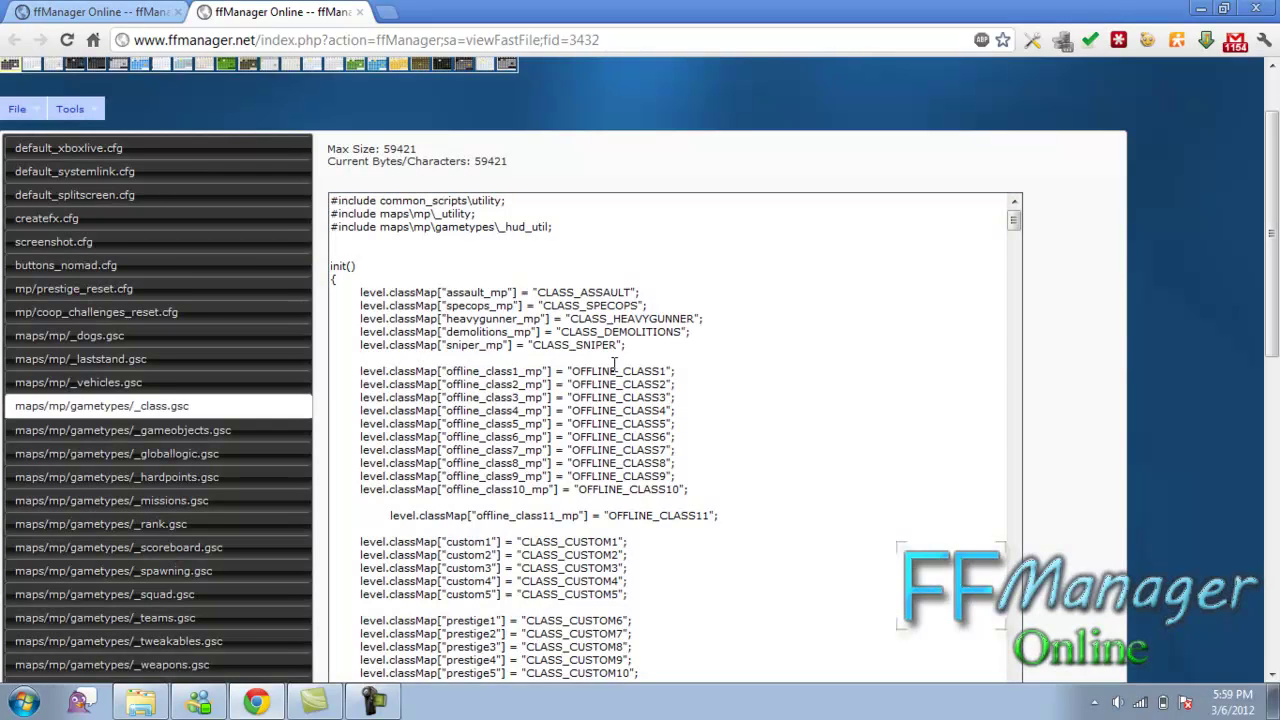
Return to the FastFiles list, start downloading the W@W Original Patch FastFile and cancel the save.
{"action": "left_click", "coordinate": [17, 108]}
{"action": "left_click", "coordinate": [74, 187]}
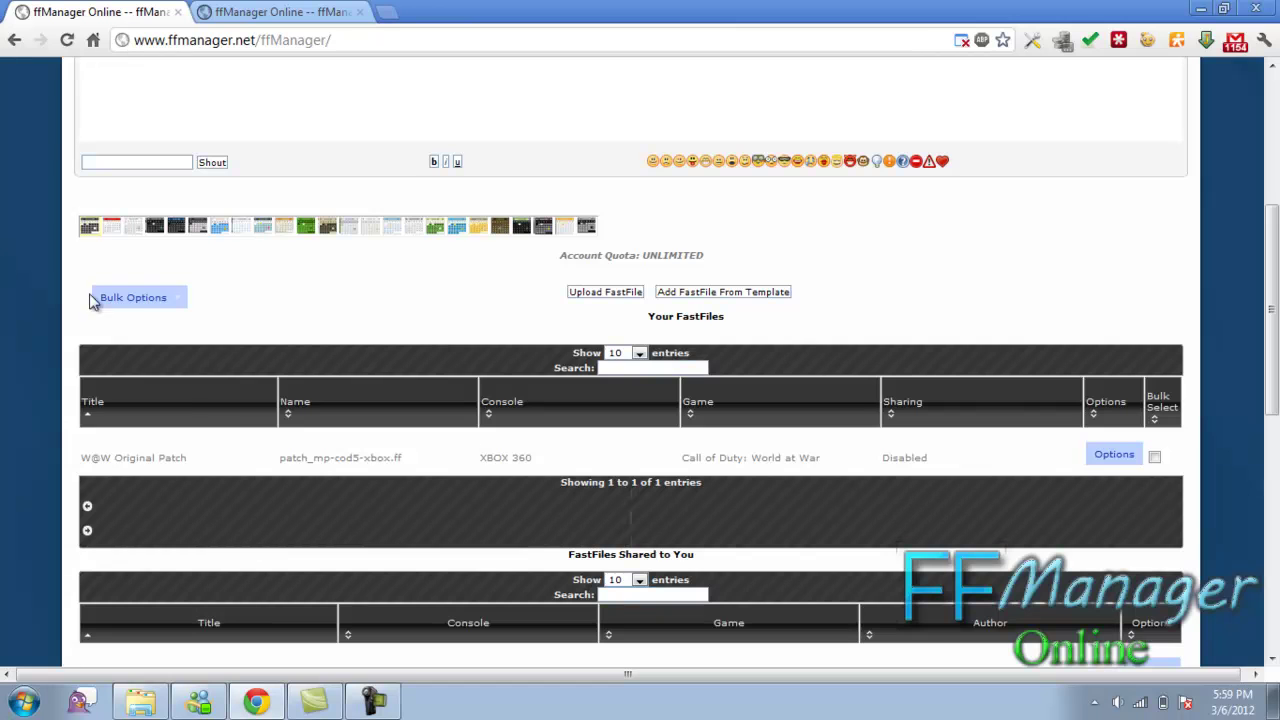
{"action": "scroll", "coordinate": [1115, 460], "scroll_direction": "down", "scroll_amount": 2}
{"action": "mouse_move", "coordinate": [1114, 270]}
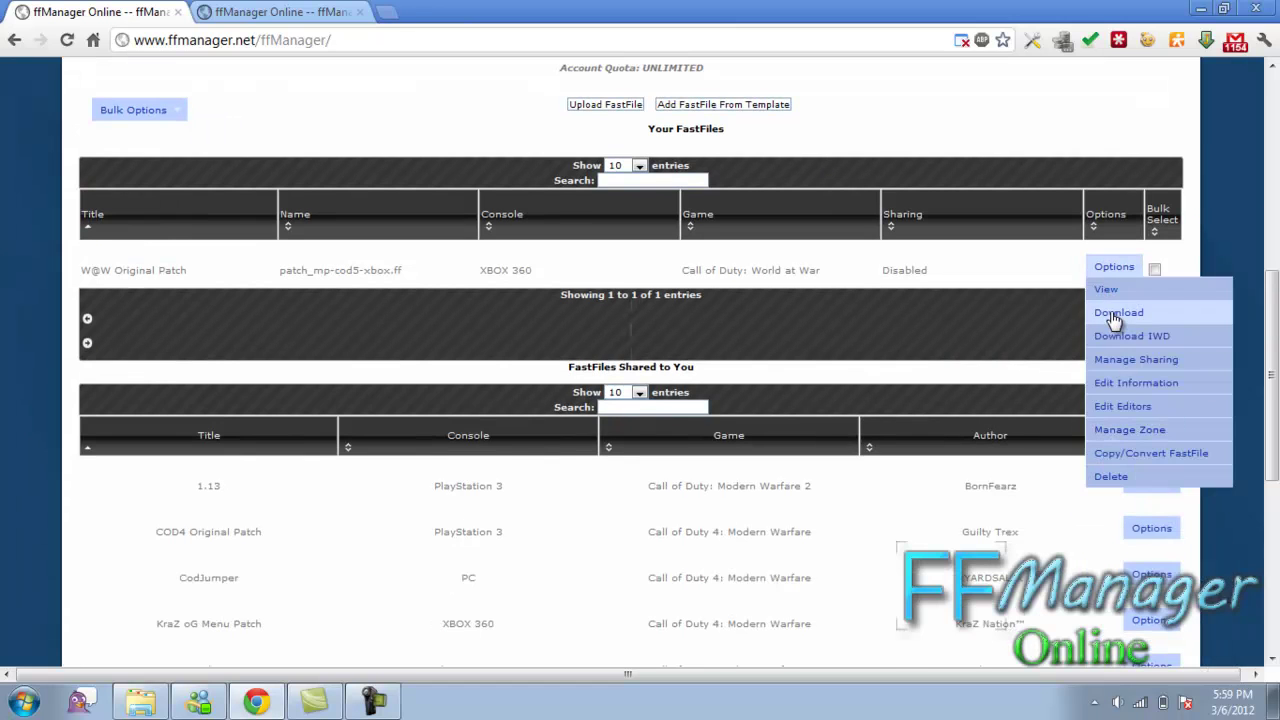
{"action": "left_click", "coordinate": [1114, 313]}
{"action": "left_click", "coordinate": [572, 421]}
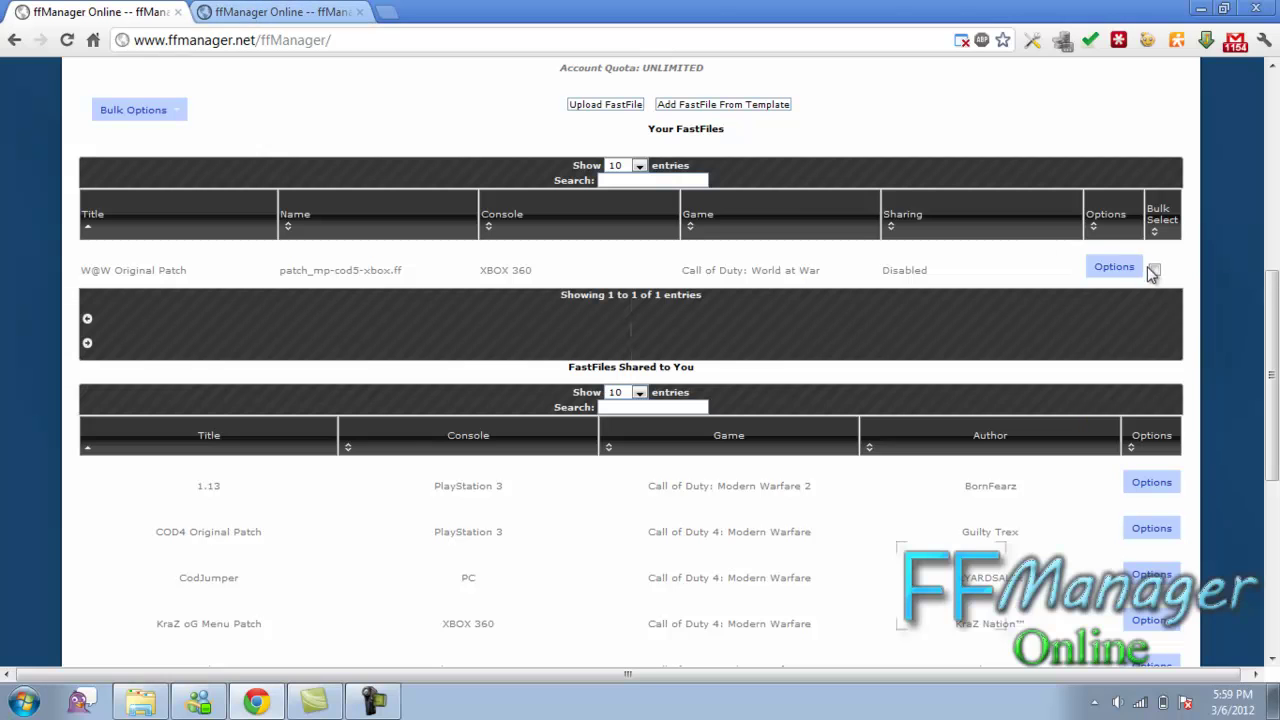
Start the IWD download of W@W Original Patch and cancel the save.
{"action": "mouse_move", "coordinate": [1128, 280]}
{"action": "left_click", "coordinate": [1128, 338]}
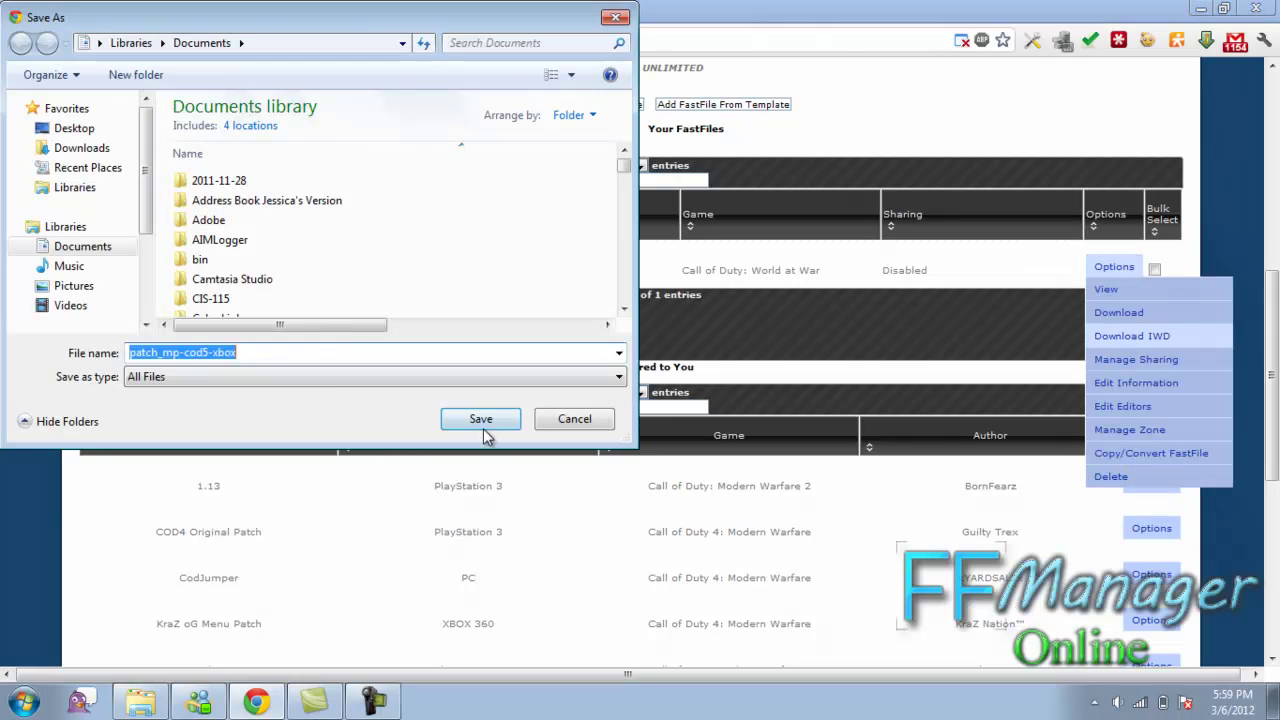
{"action": "left_click", "coordinate": [463, 371]}
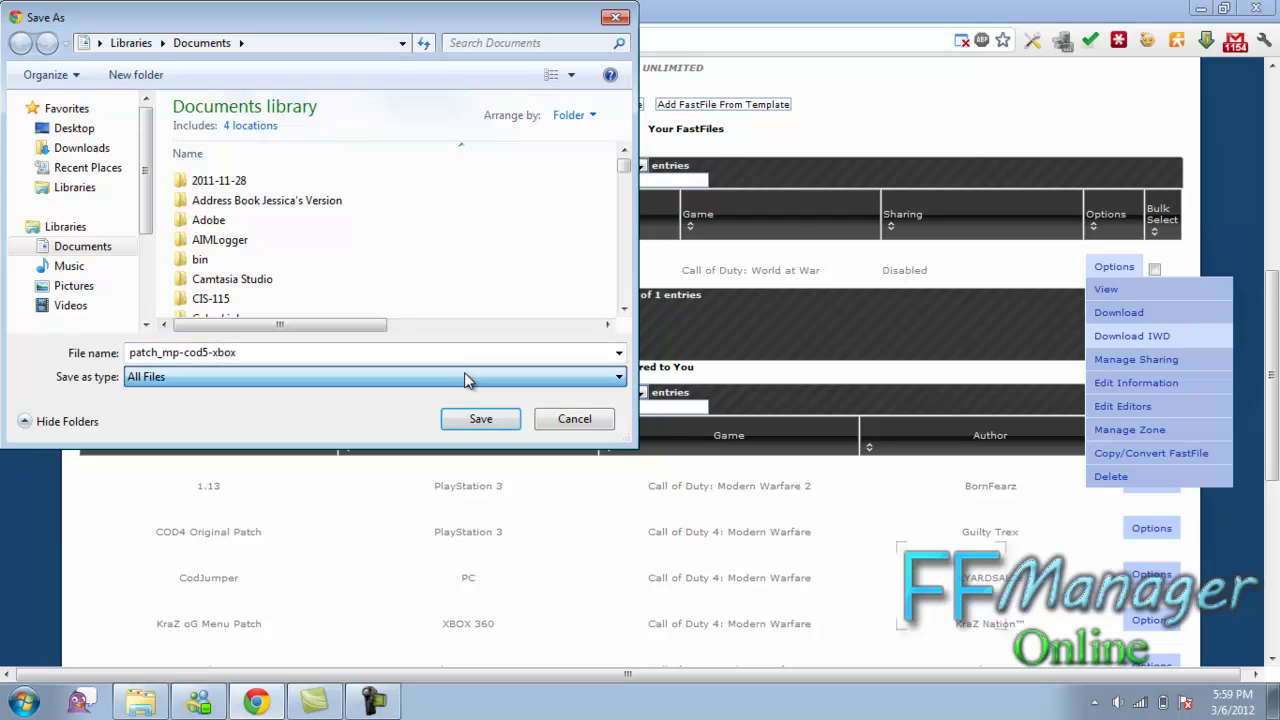
{"action": "left_click", "coordinate": [567, 420]}
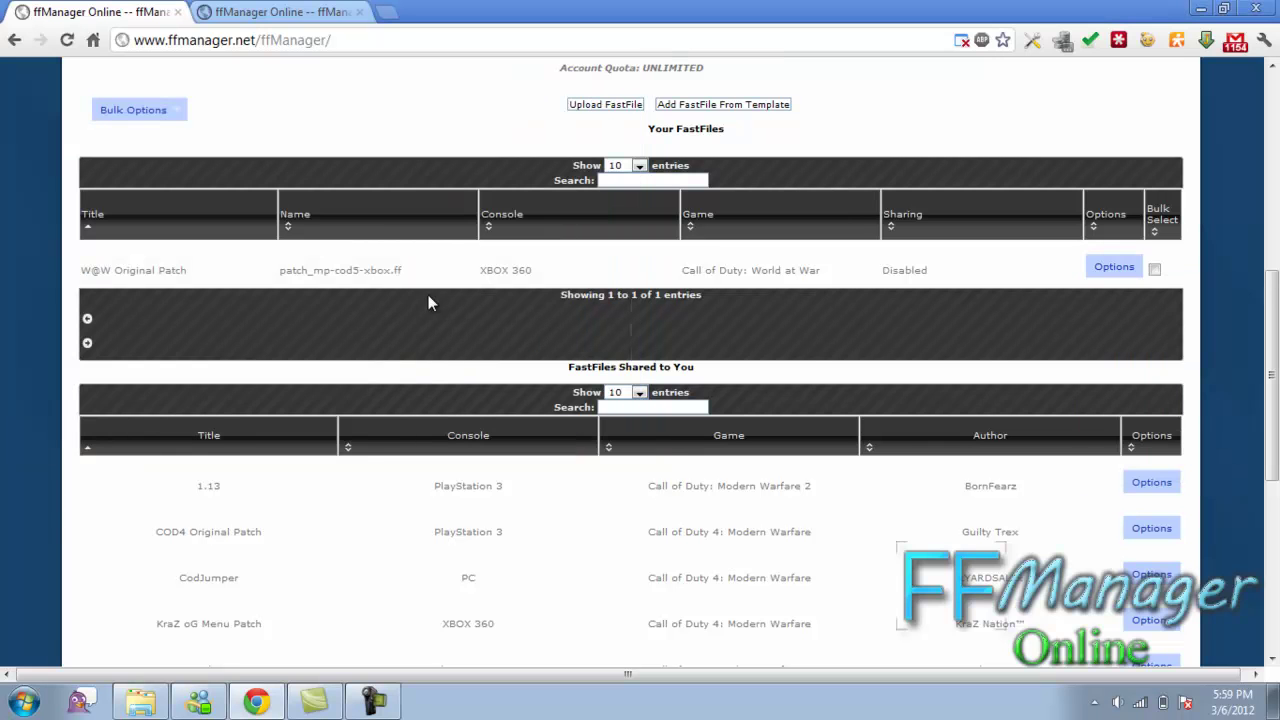
Go back to the opened FastFile and pack the code of maps/mp/gametypes/_class.gsc.
{"action": "scroll", "coordinate": [430, 304], "scroll_direction": "up", "scroll_amount": 4}
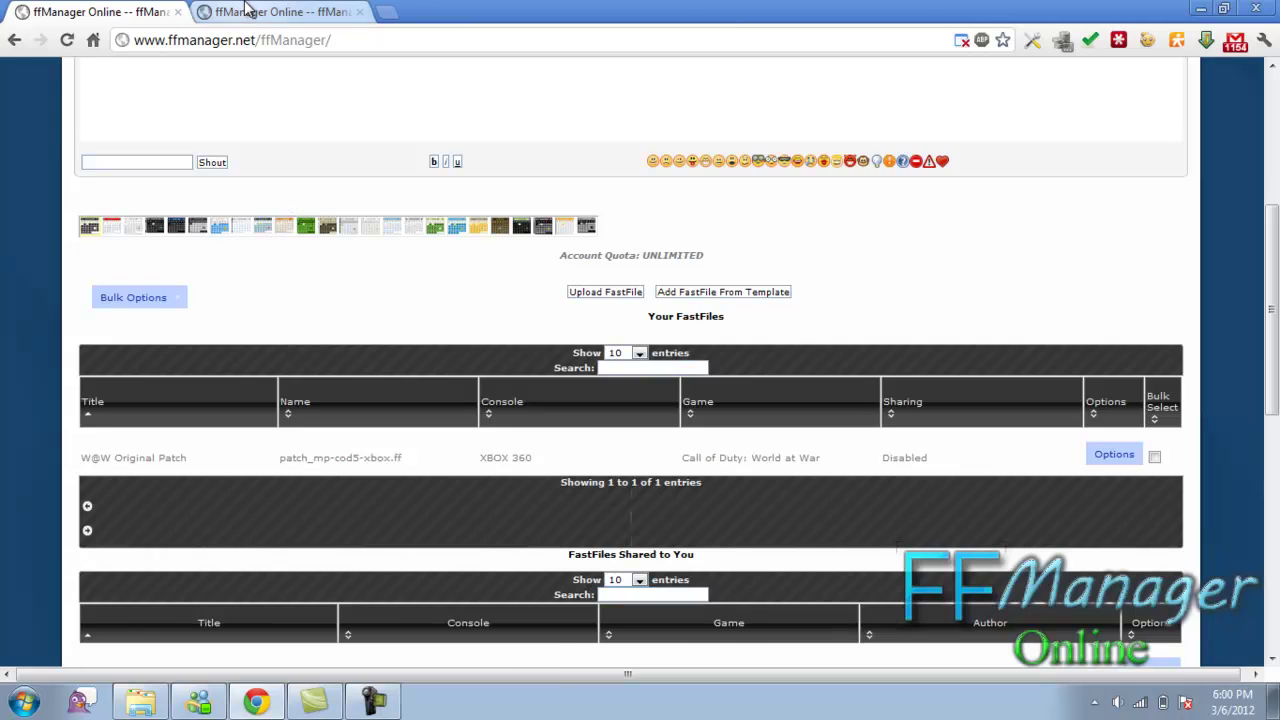
{"action": "left_click", "coordinate": [248, 10]}
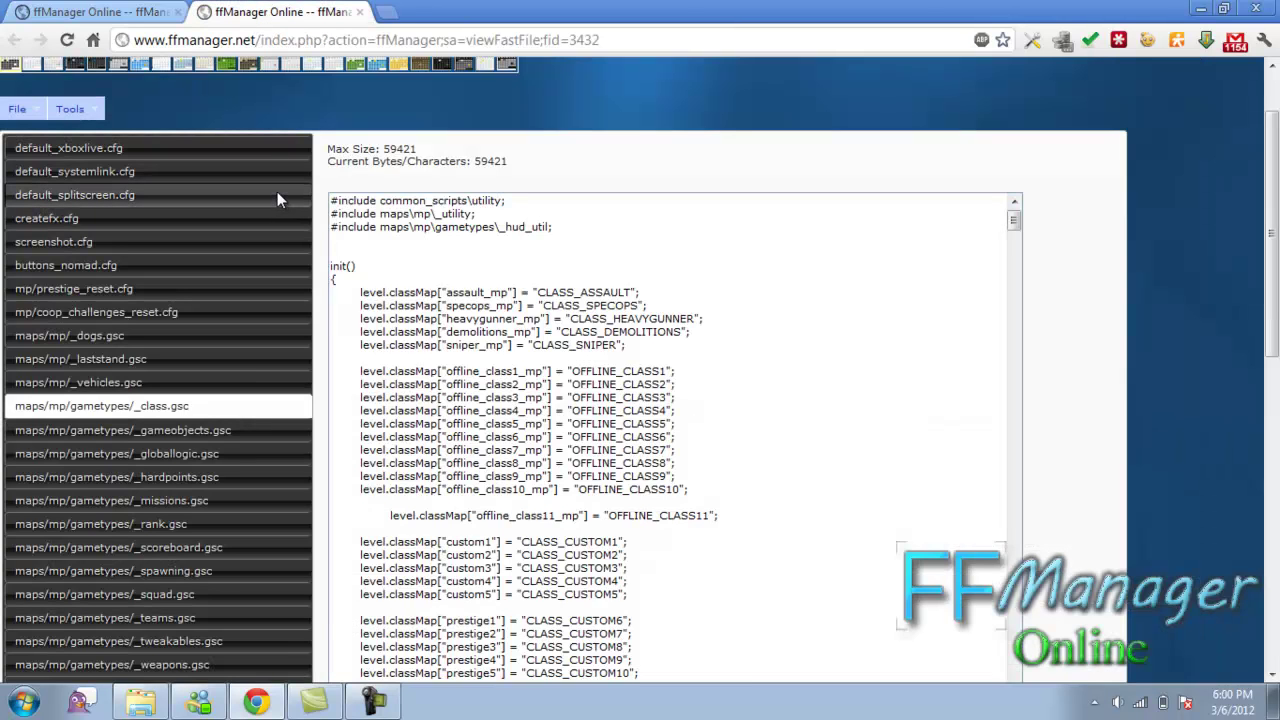
{"action": "left_click", "coordinate": [70, 108]}
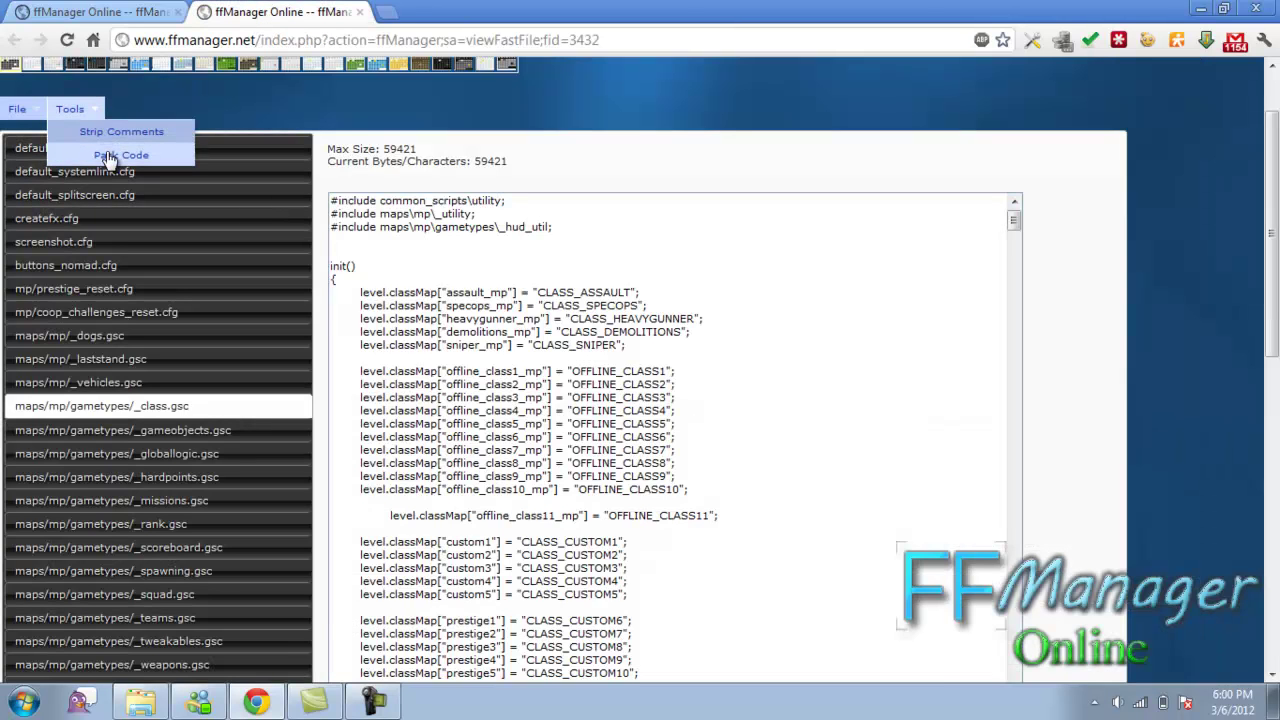
{"action": "left_click", "coordinate": [121, 156]}
{"action": "scroll", "coordinate": [513, 337], "scroll_direction": "down", "scroll_amount": 10}
{"action": "scroll", "coordinate": [513, 337], "scroll_direction": "up", "scroll_amount": 10}
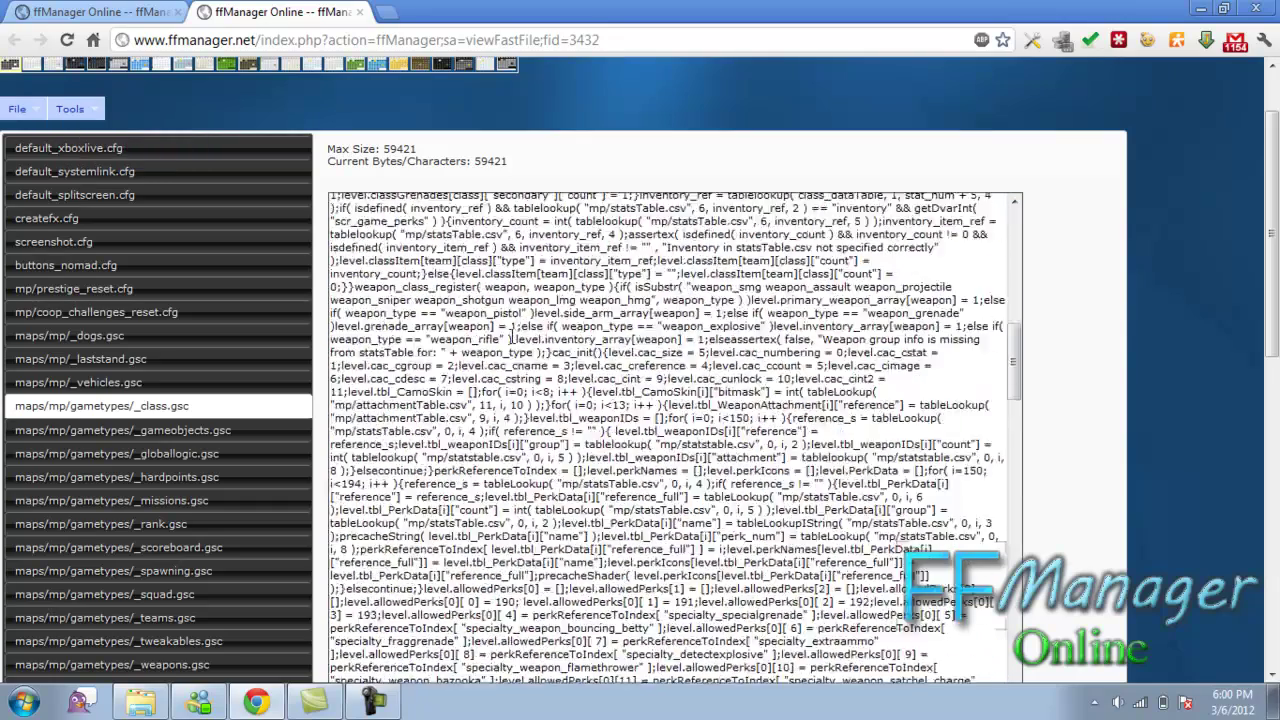
{"action": "scroll", "coordinate": [250, 224], "scroll_direction": "up", "scroll_amount": 1}
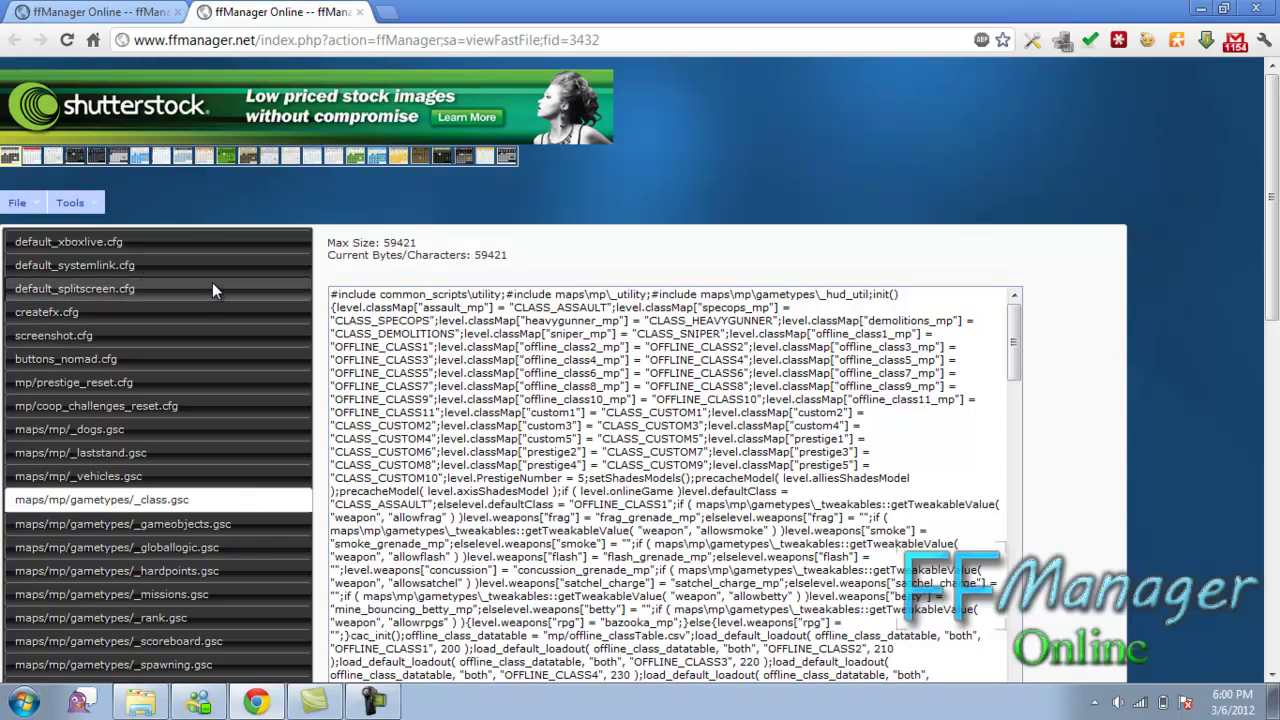
Rename the raw file maps/mp/gametypes/_class.gsc to maps/mp/gametypes/_class.cfg and close the rename dialog.
{"action": "scroll", "coordinate": [209, 282], "scroll_direction": "down", "scroll_amount": 3}
{"action": "scroll", "coordinate": [209, 281], "scroll_direction": "up", "scroll_amount": 3}
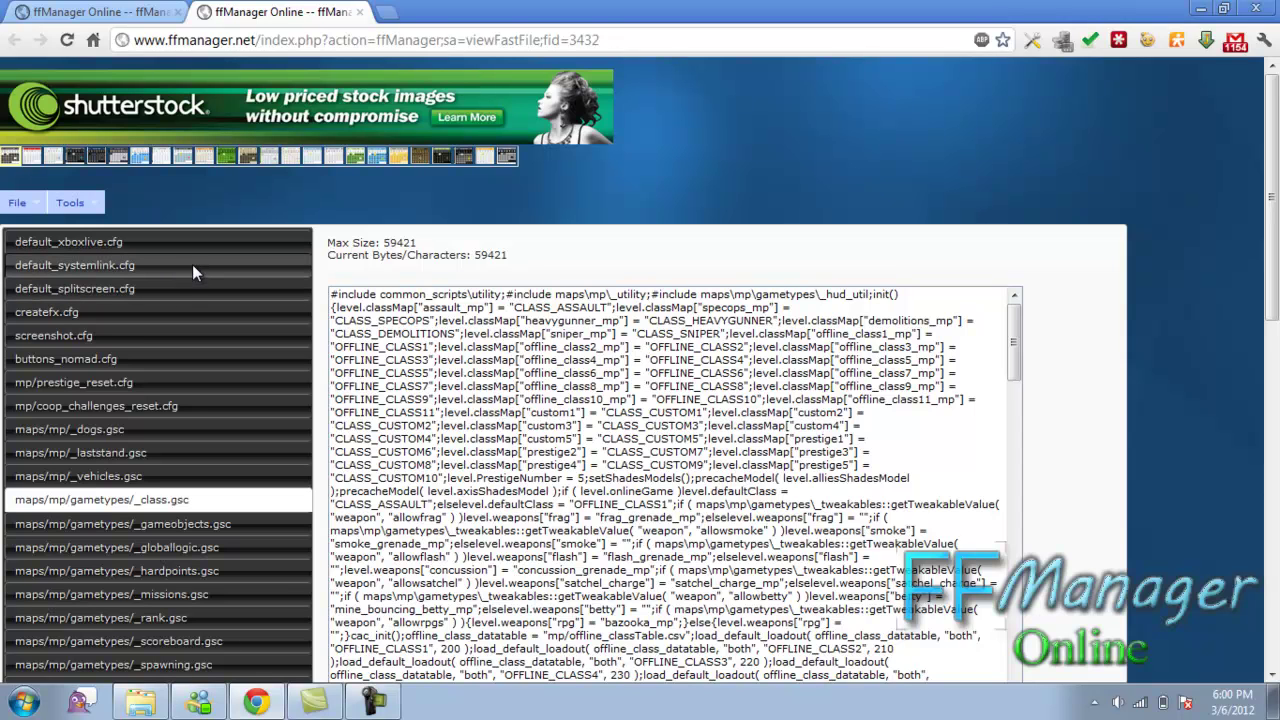
{"action": "right_click", "coordinate": [192, 264]}
{"action": "left_click", "coordinate": [210, 275]}
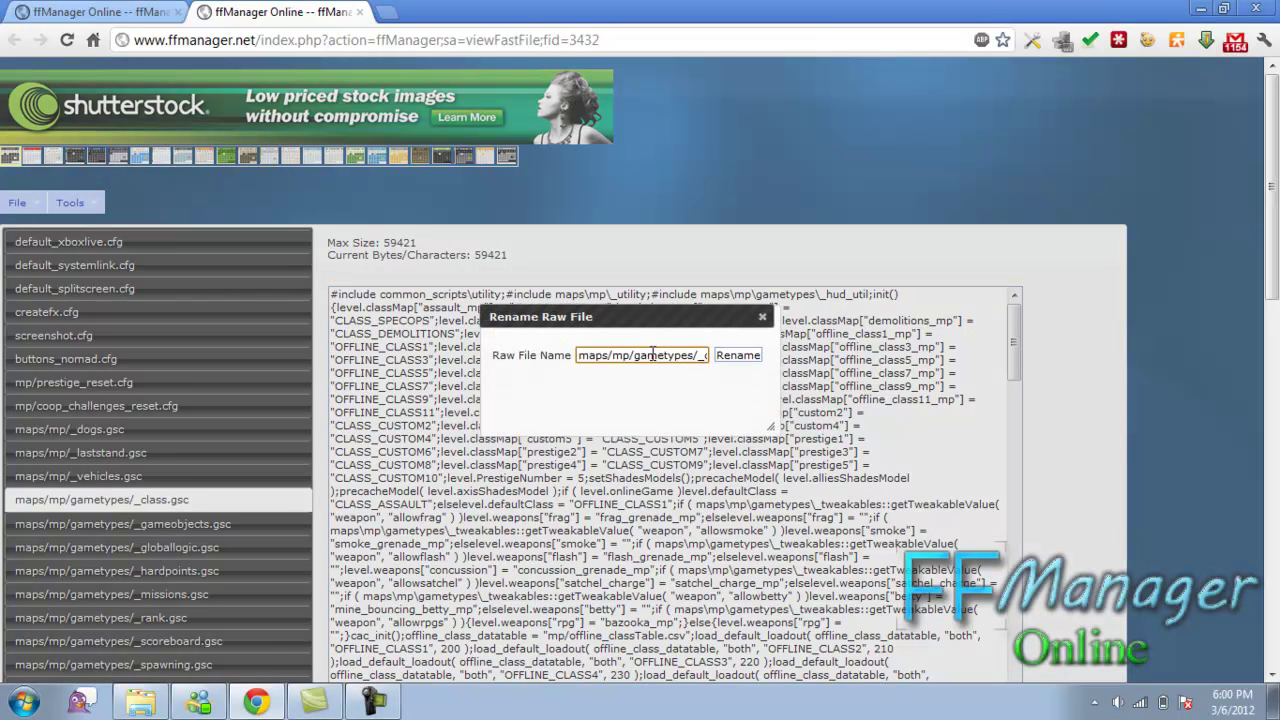
{"action": "left_click_drag", "start_coordinate": [634, 352], "coordinate": [752, 368]}
{"action": "left_click", "coordinate": [704, 355]}
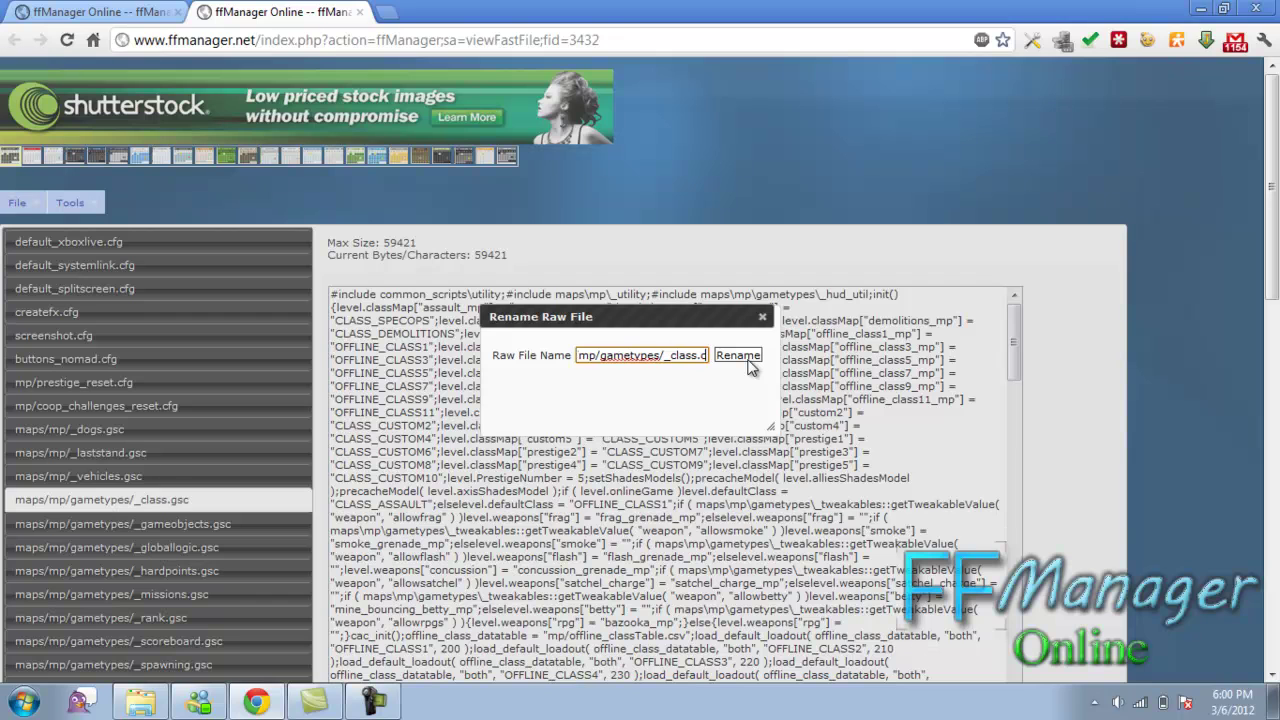
{"action": "left_click", "coordinate": [738, 356]}
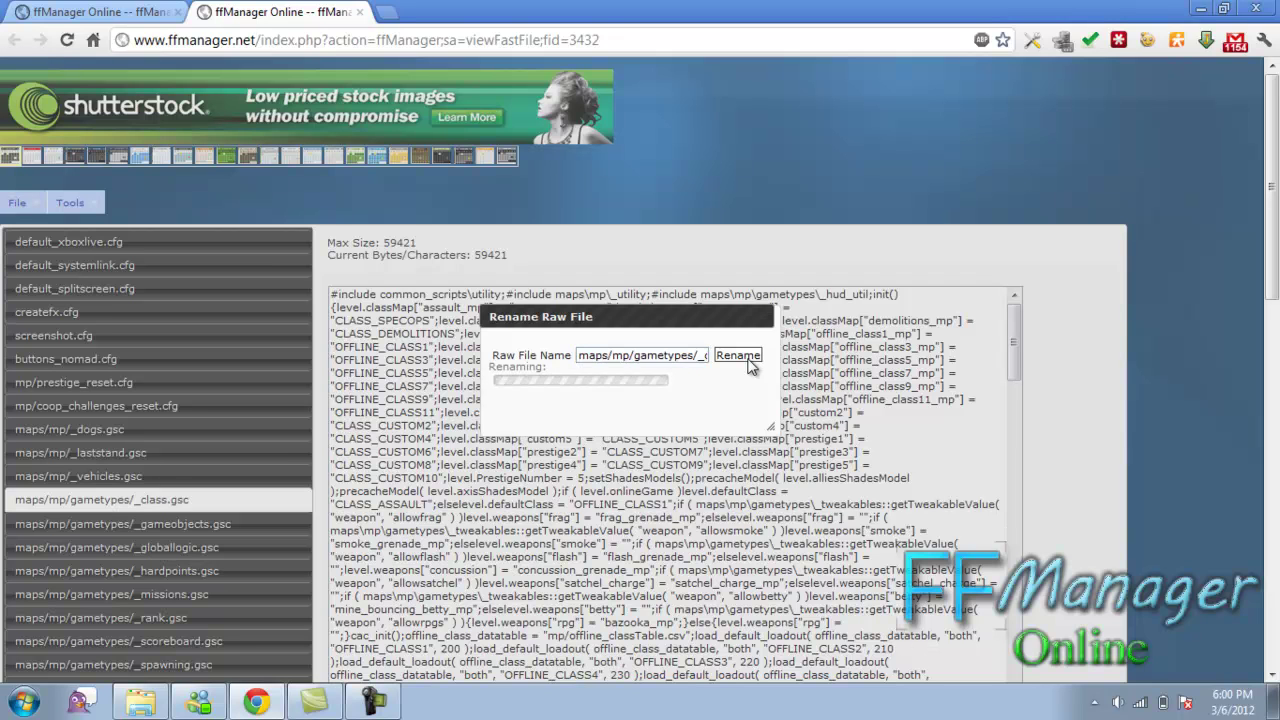
{"action": "left_click", "coordinate": [752, 378]}
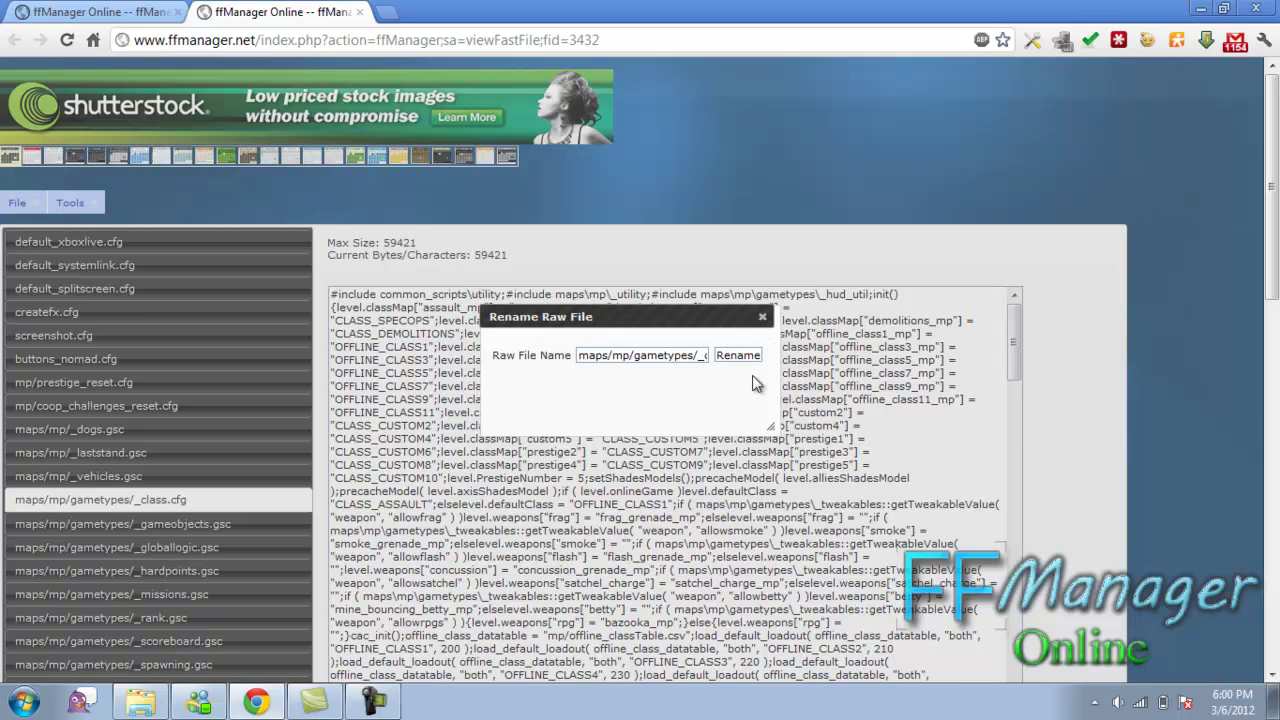
{"action": "left_click", "coordinate": [762, 317]}
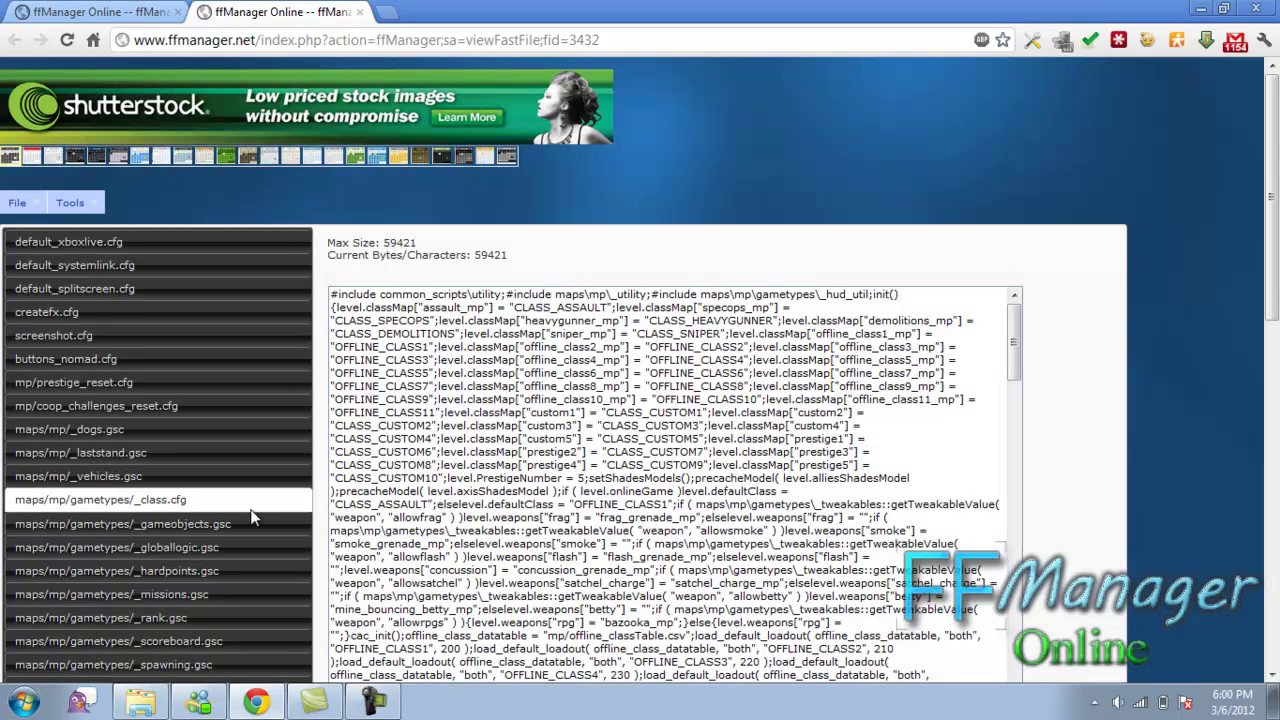
Save the FastFile and exit the script editor.
{"action": "left_click", "coordinate": [17, 202]}
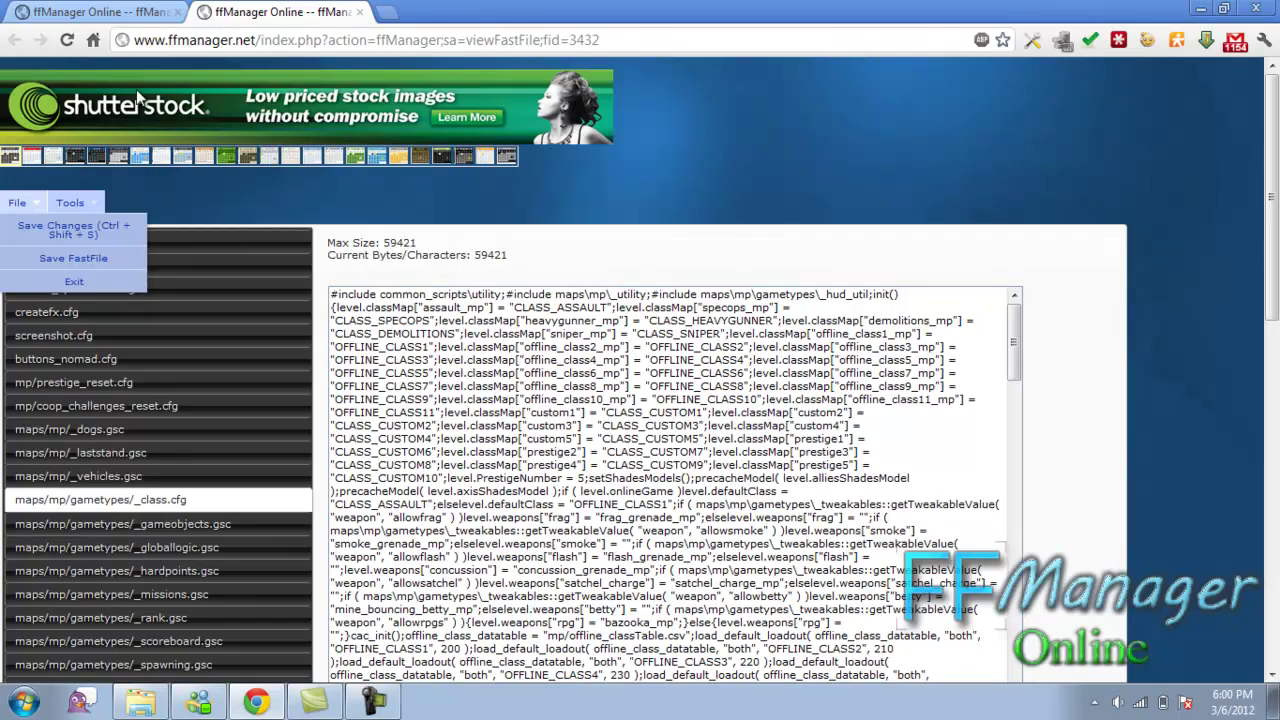
{"action": "left_click", "coordinate": [43, 210]}
{"action": "left_click", "coordinate": [20, 204]}
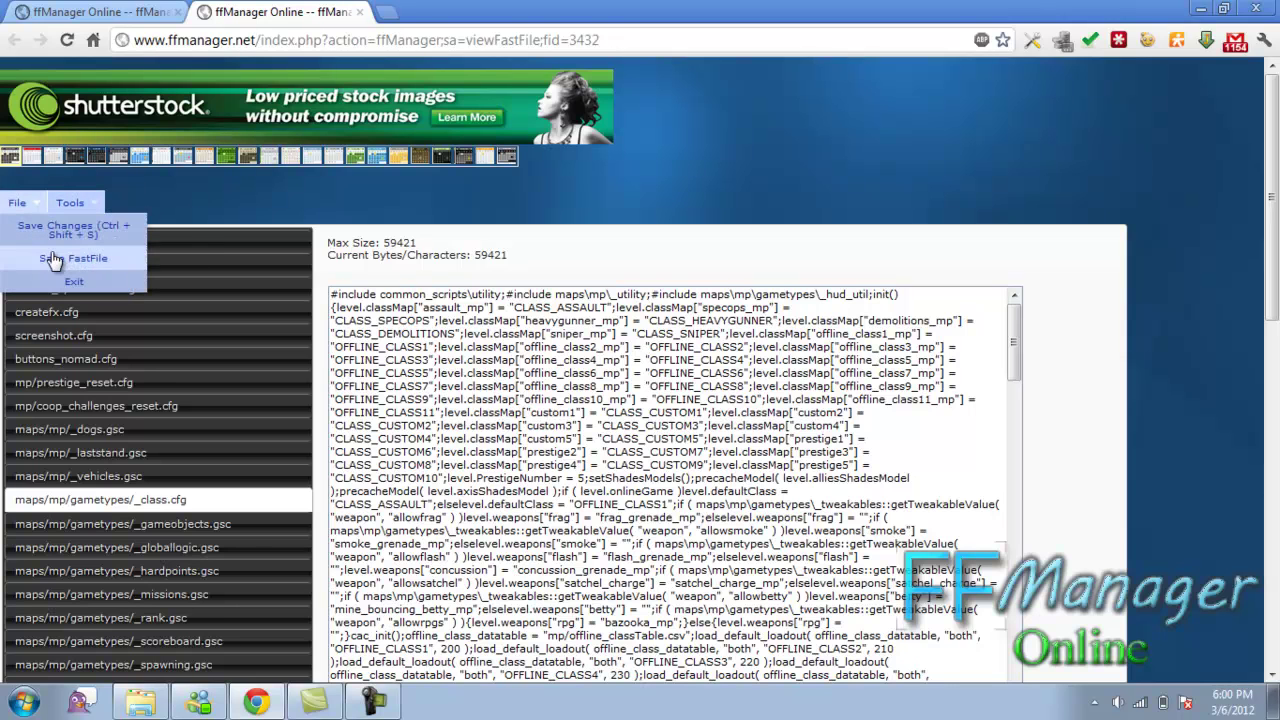
{"action": "left_click", "coordinate": [47, 258]}
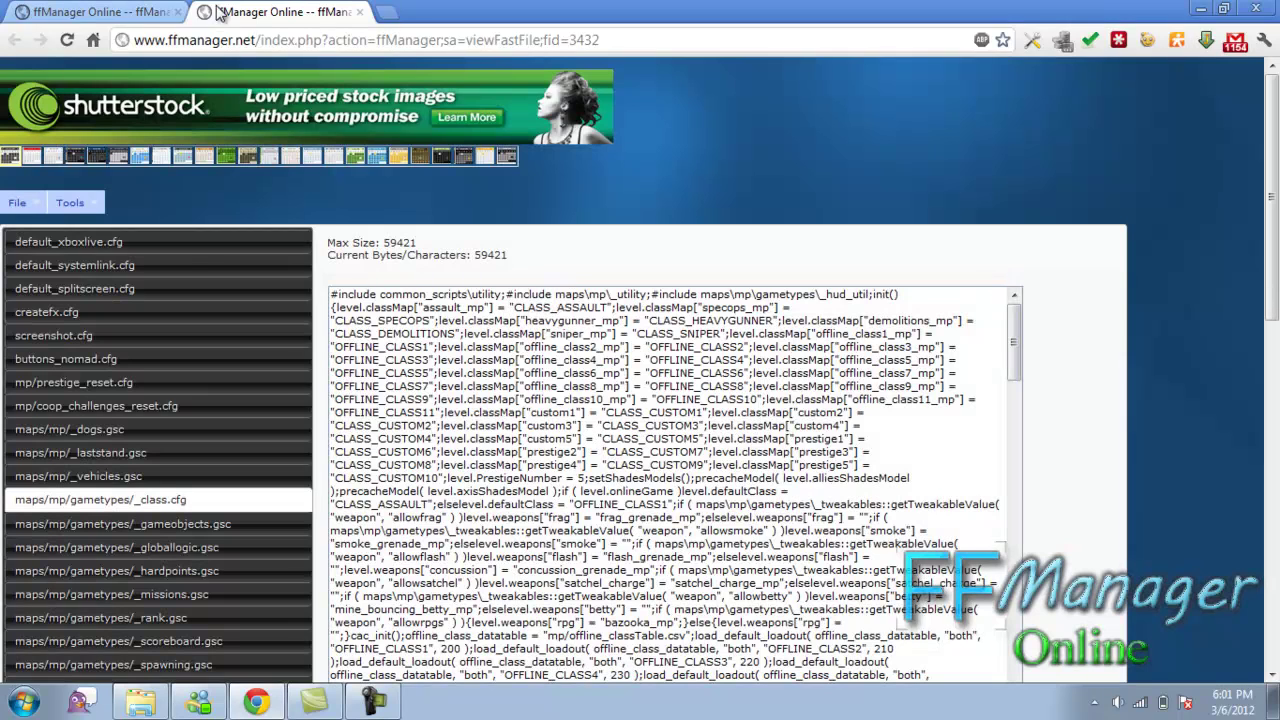
{"action": "left_click", "coordinate": [35, 198]}
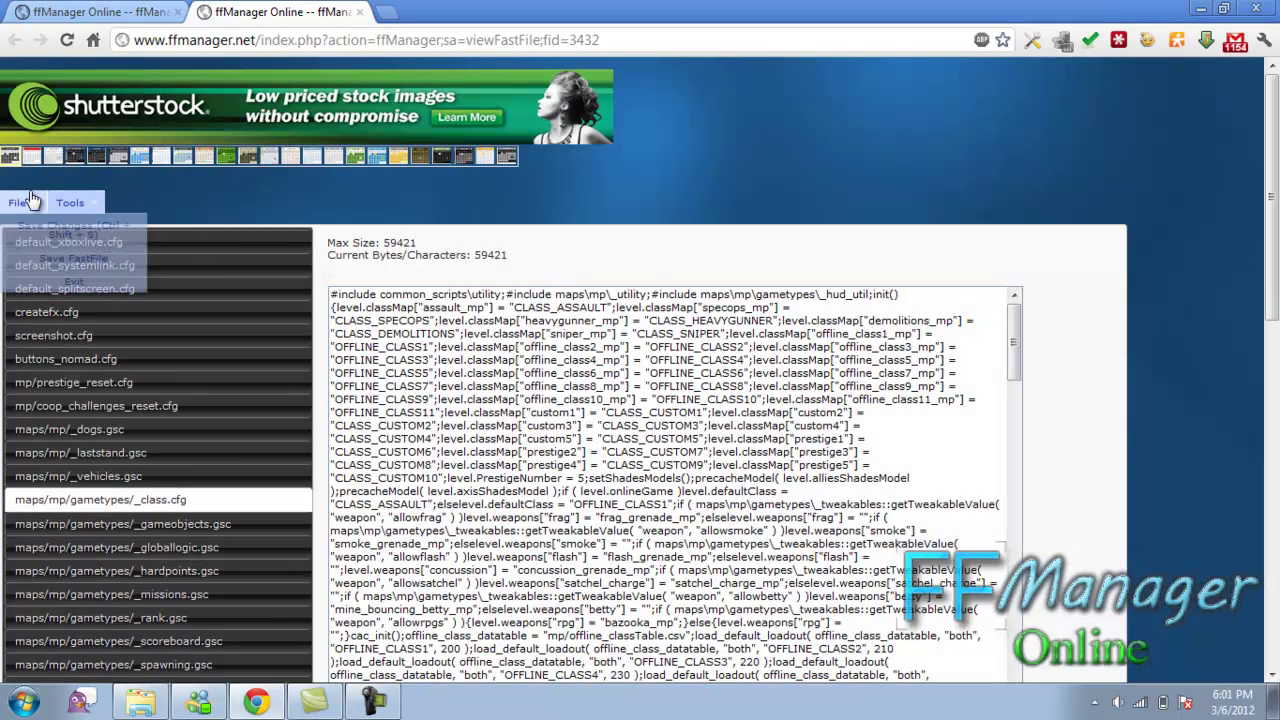
{"action": "left_click", "coordinate": [55, 278]}
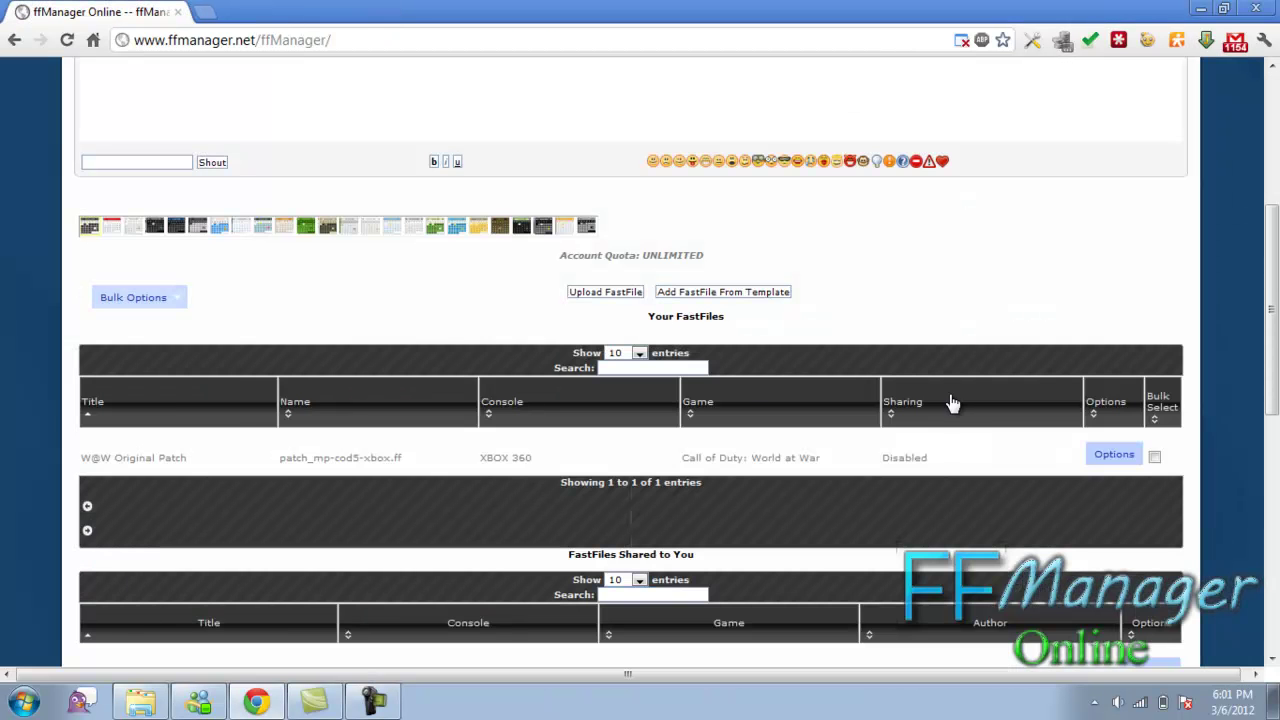
Enable sharing for the W@W Original Patch FastFile and update its sharing settings.
{"action": "scroll", "coordinate": [830, 349], "scroll_direction": "down", "scroll_amount": 2}
{"action": "scroll", "coordinate": [815, 355], "scroll_direction": "up", "scroll_amount": 2}
{"action": "scroll", "coordinate": [806, 347], "scroll_direction": "down", "scroll_amount": 2}
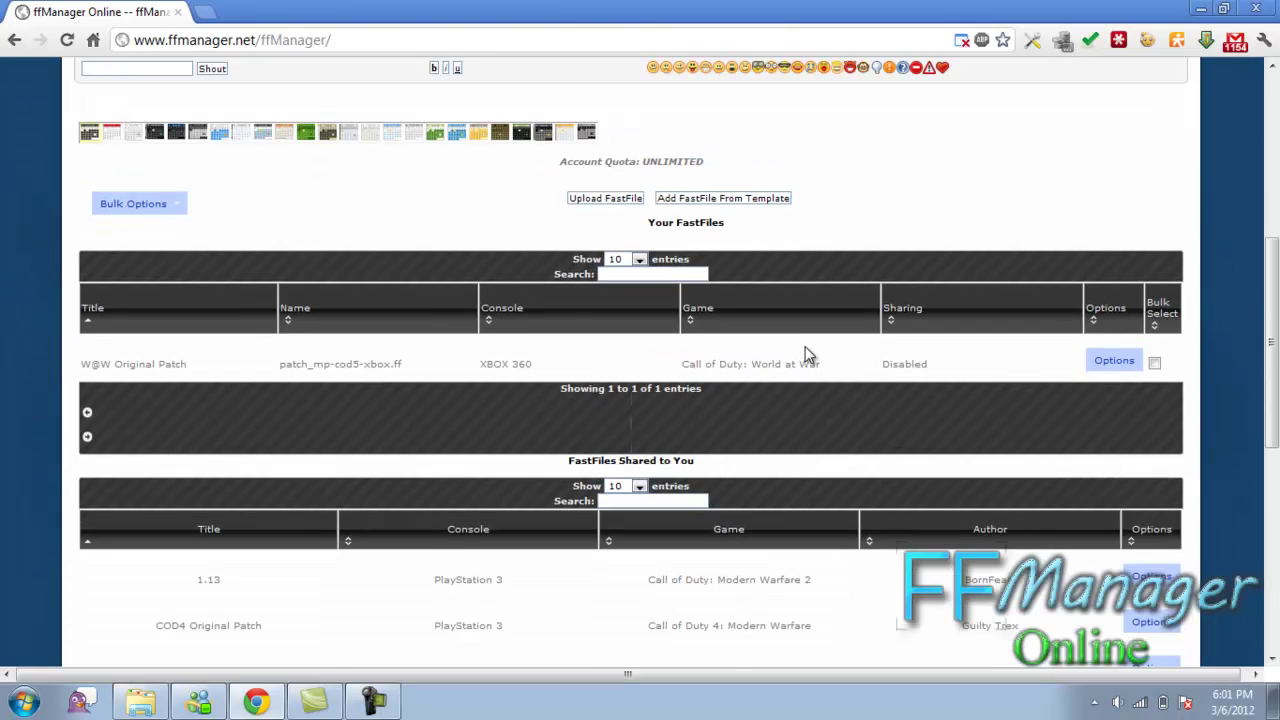
{"action": "left_click", "coordinate": [1128, 266]}
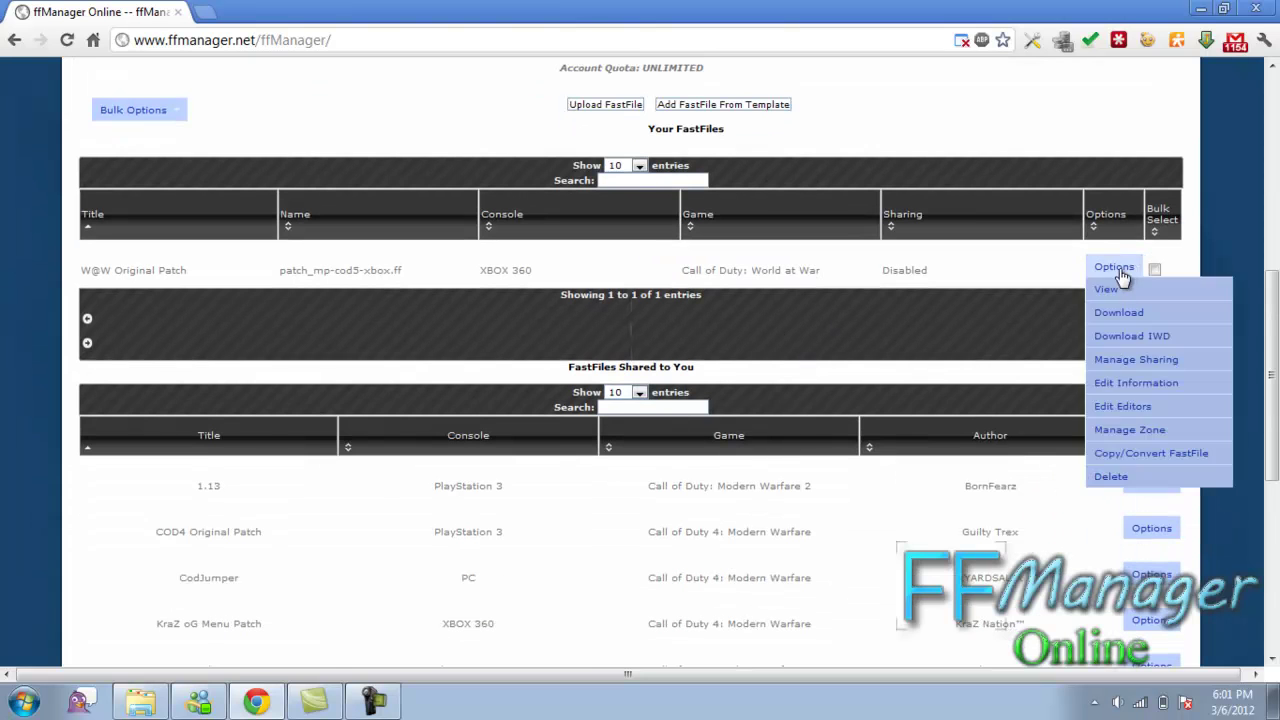
{"action": "left_click", "coordinate": [1131, 360]}
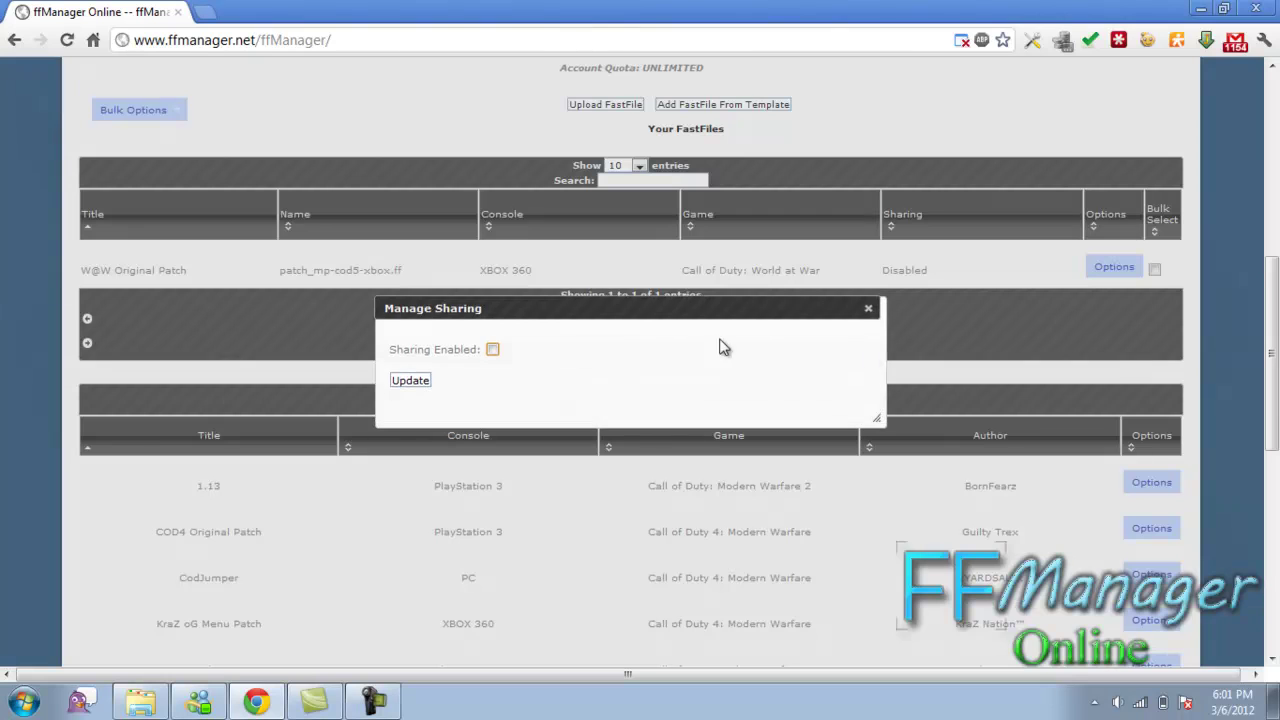
{"action": "scroll", "coordinate": [681, 335], "scroll_direction": "up", "scroll_amount": 2}
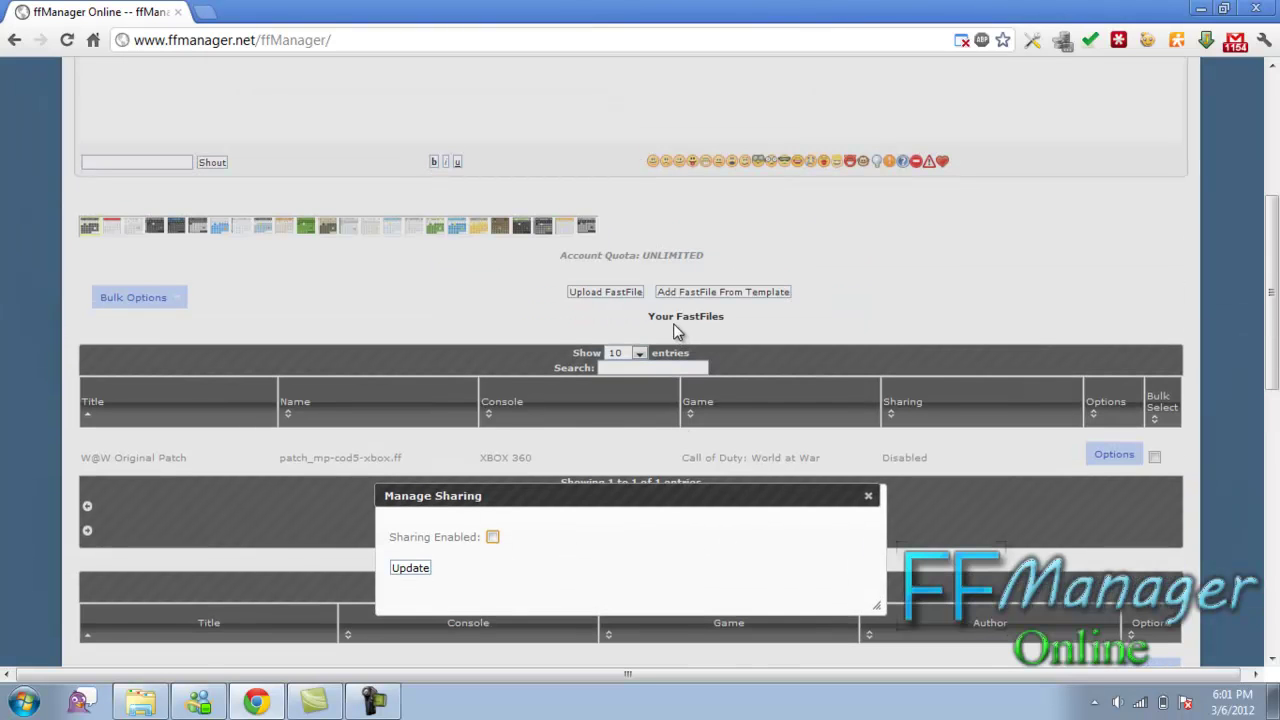
{"action": "scroll", "coordinate": [676, 331], "scroll_direction": "down", "scroll_amount": 1}
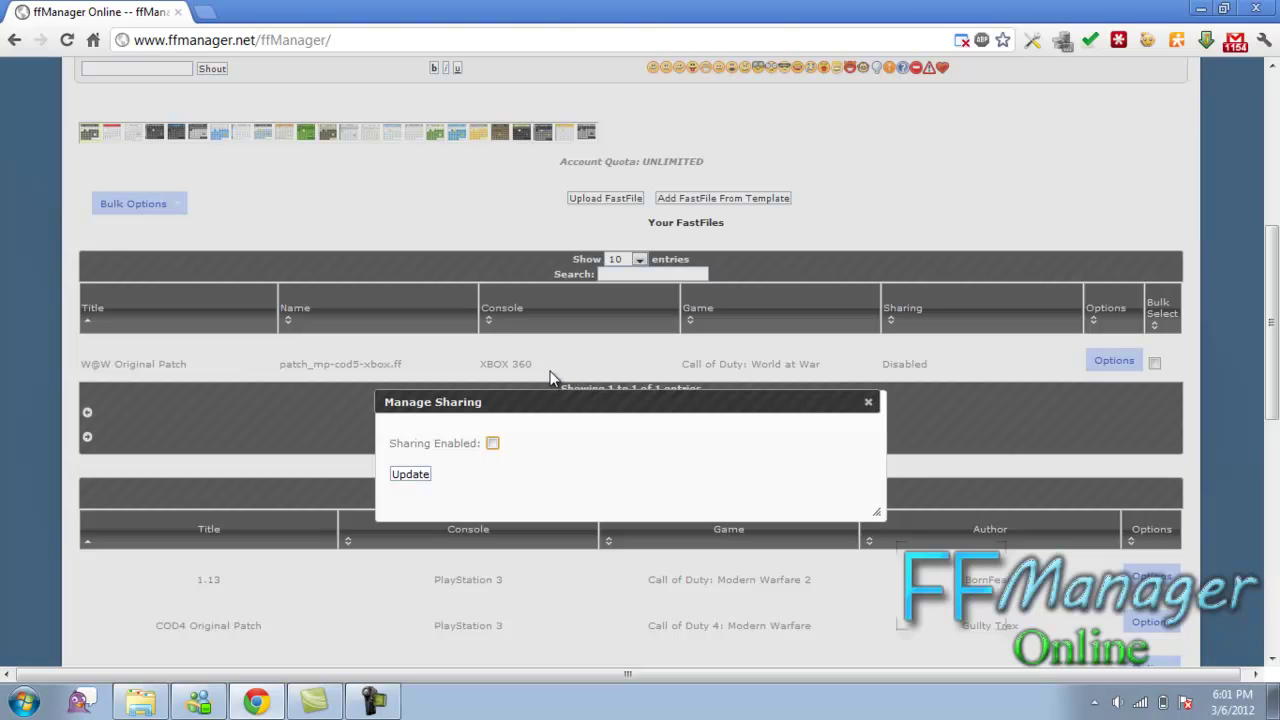
{"action": "left_click", "coordinate": [492, 445]}
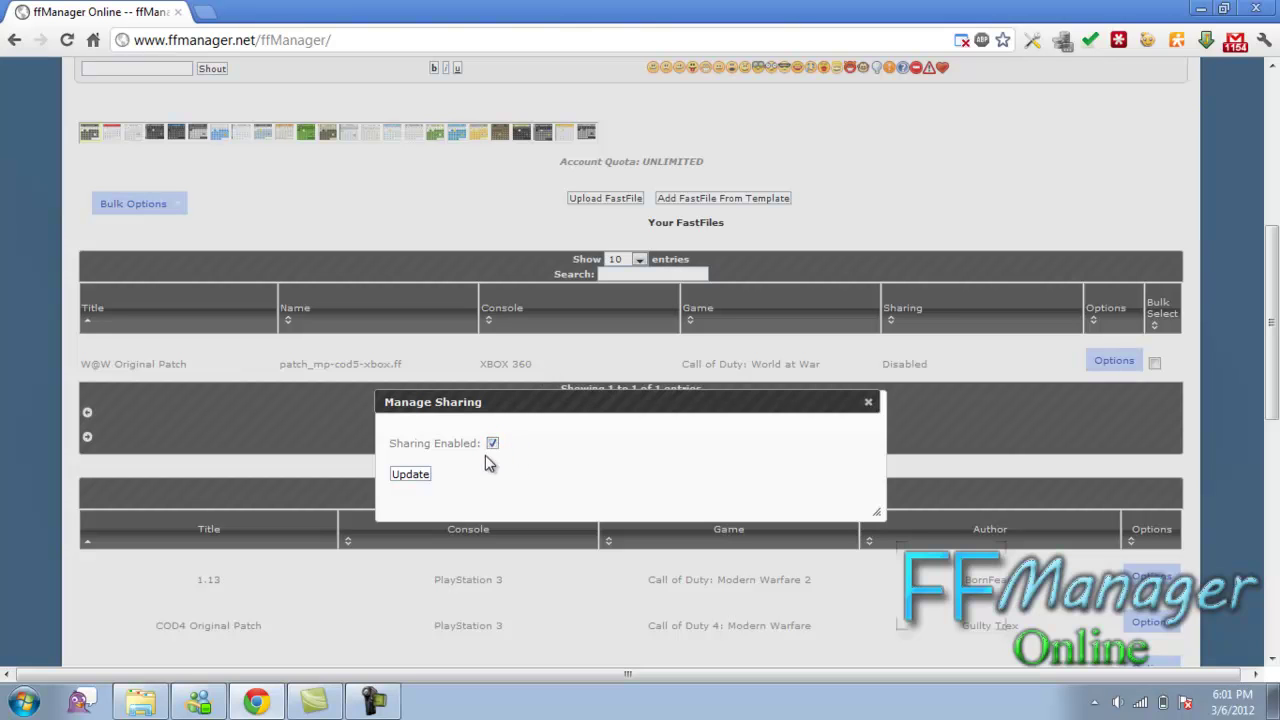
{"action": "left_click", "coordinate": [409, 477]}
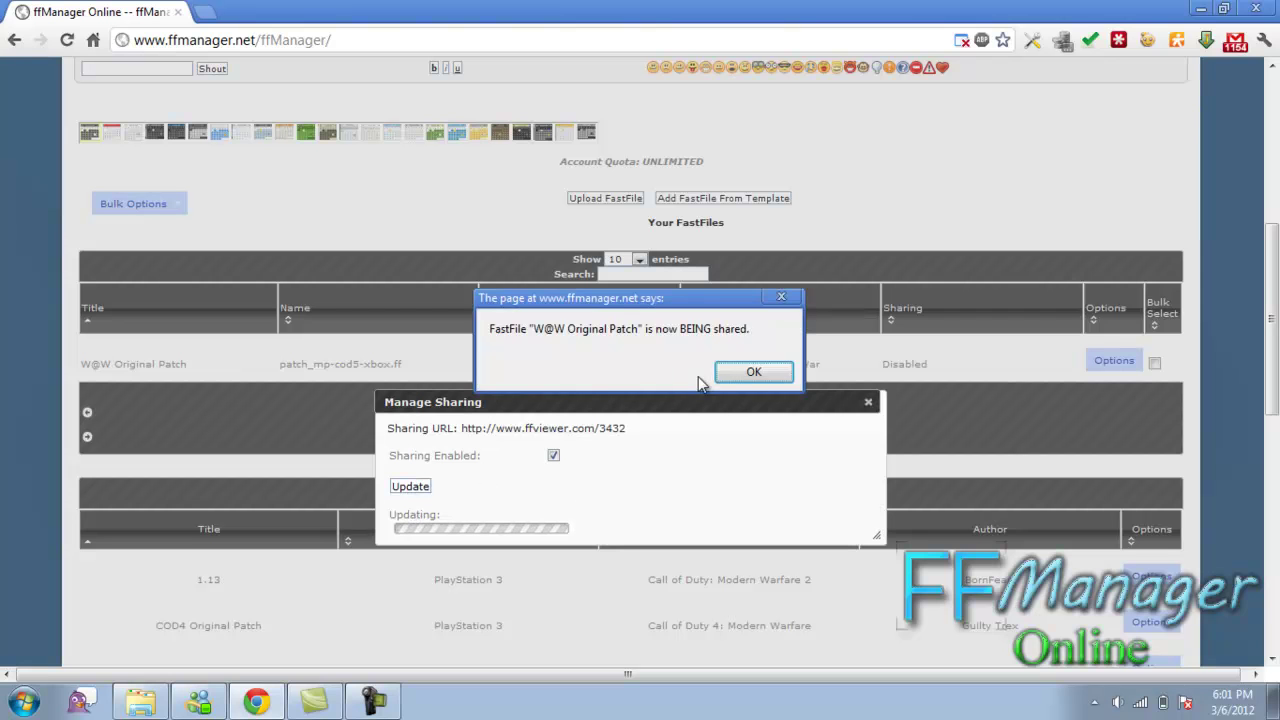
{"action": "left_click", "coordinate": [752, 372]}
Highlight the sharing URL, close the sharing settings and check the download count of W@W Original Patch.
{"action": "left_click_drag", "start_coordinate": [650, 430], "coordinate": [462, 430]}
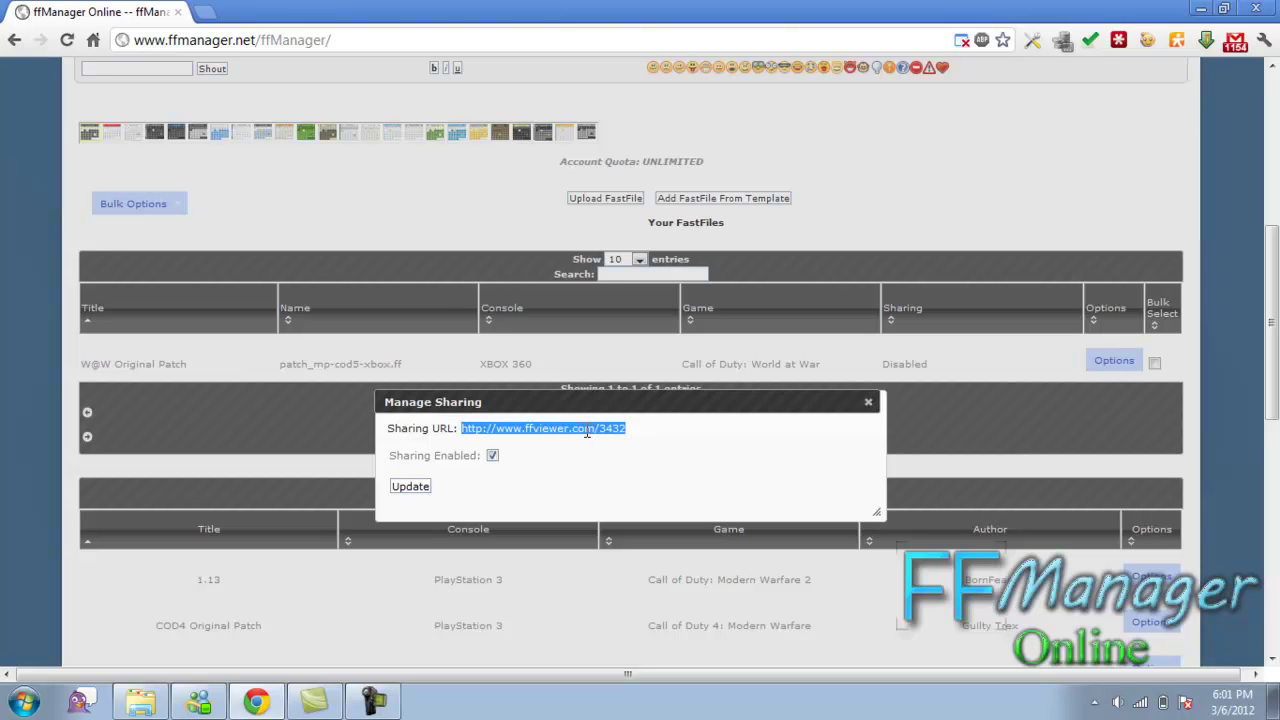
{"action": "left_click", "coordinate": [868, 404]}
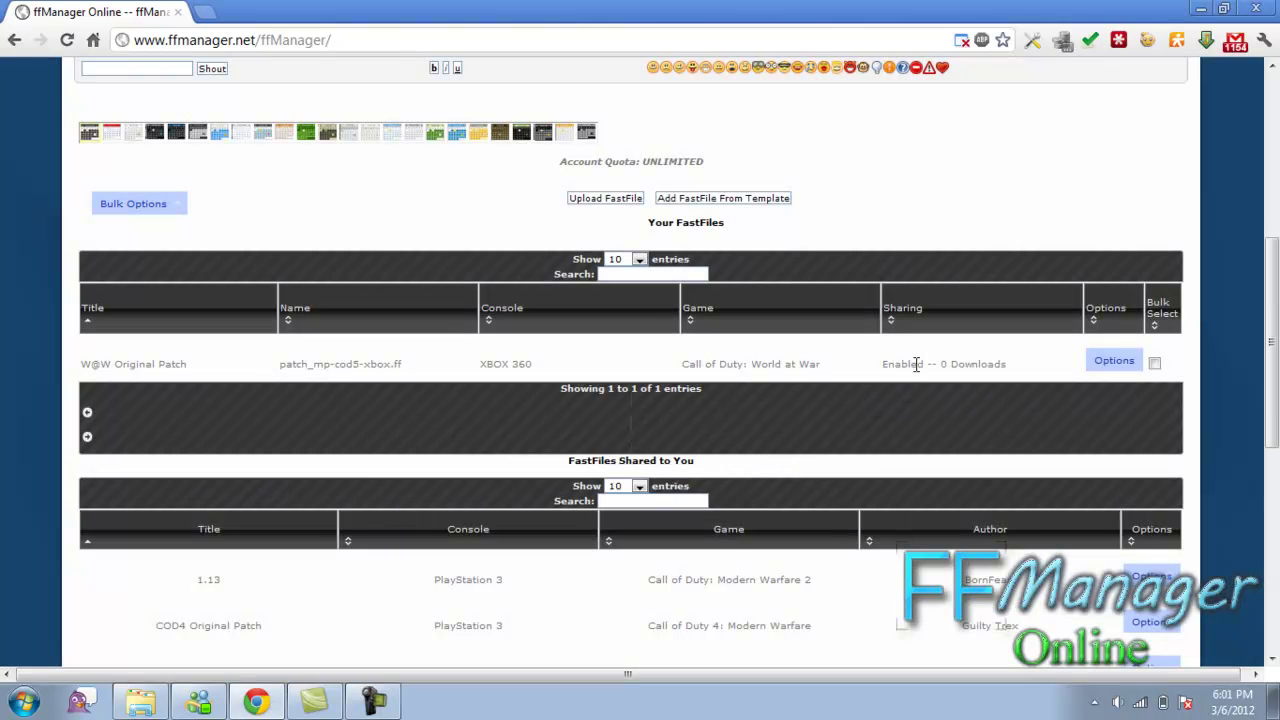
{"action": "left_click_drag", "start_coordinate": [946, 364], "coordinate": [1012, 364]}
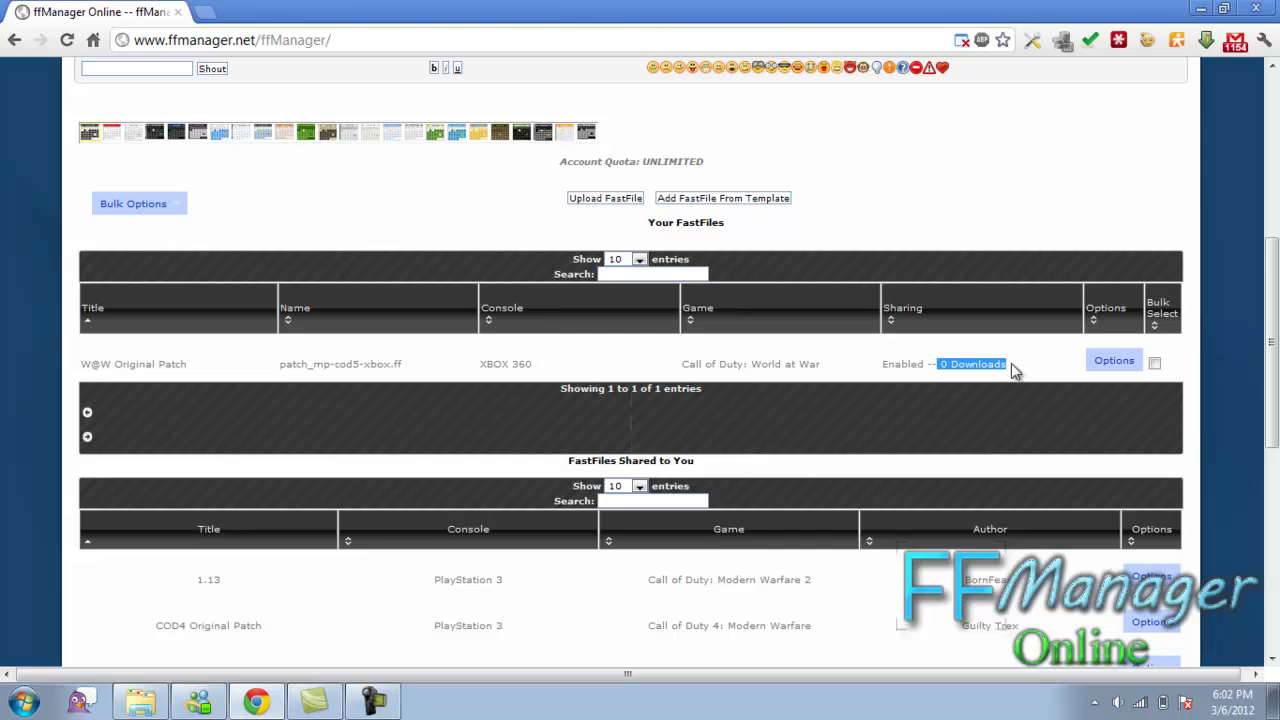
Disable sharing for the W@W Original Patch FastFile and update its sharing settings.
{"action": "left_click", "coordinate": [1114, 361]}
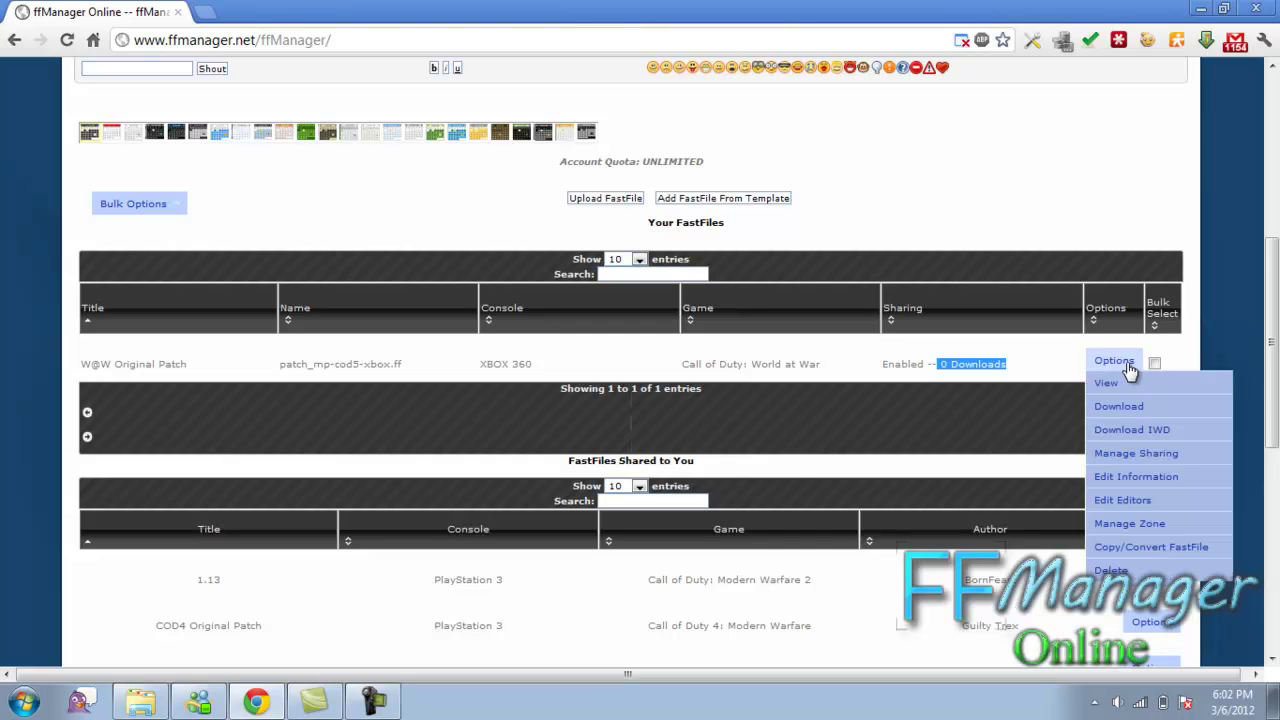
{"action": "left_click", "coordinate": [1136, 455]}
{"action": "left_click", "coordinate": [491, 363]}
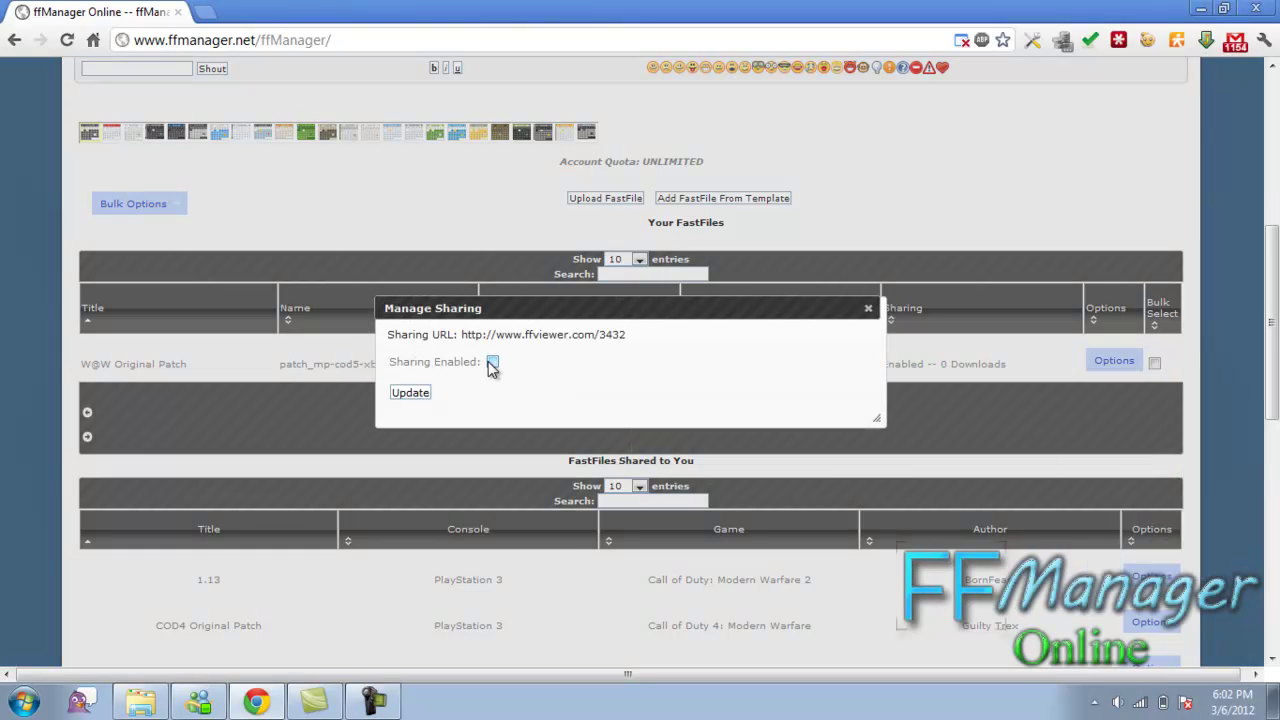
{"action": "left_click", "coordinate": [416, 393]}
{"action": "left_click", "coordinate": [745, 376]}
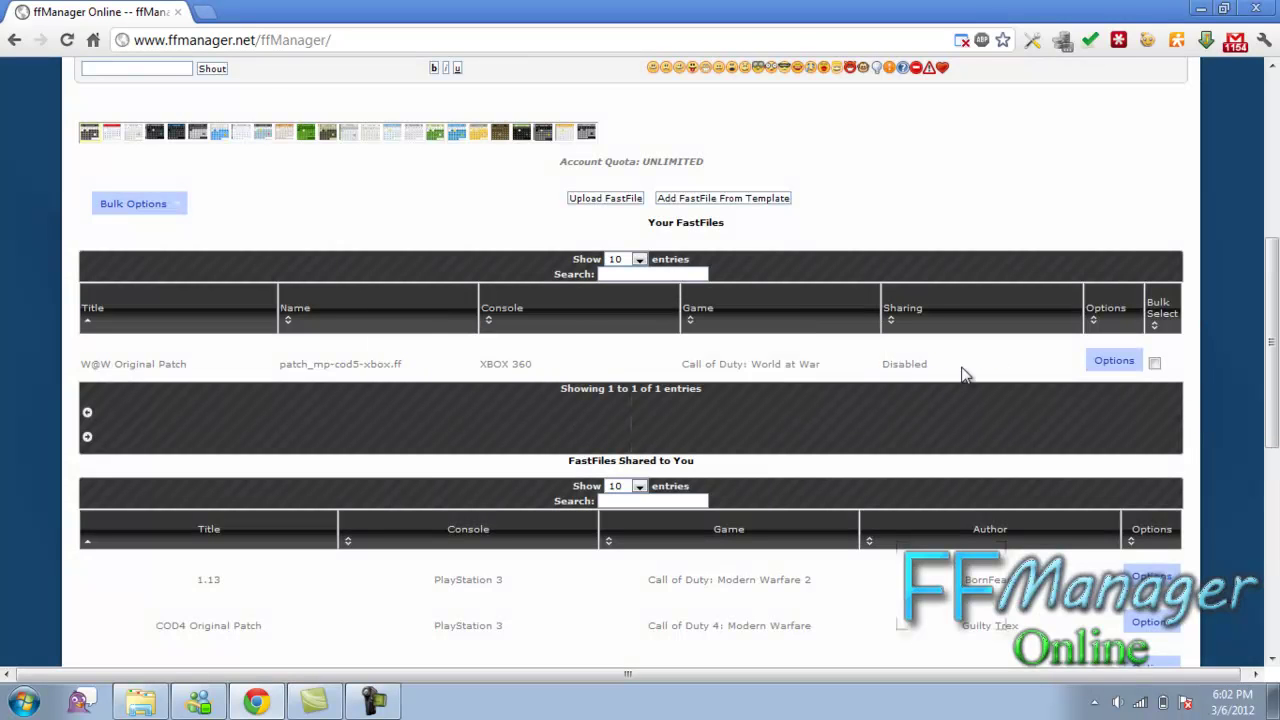
Open the W@W Original Patch FastFile in the script editor and pack the code of default_xboxlive.cfg.
{"action": "scroll", "coordinate": [895, 432], "scroll_direction": "up", "scroll_amount": 1}
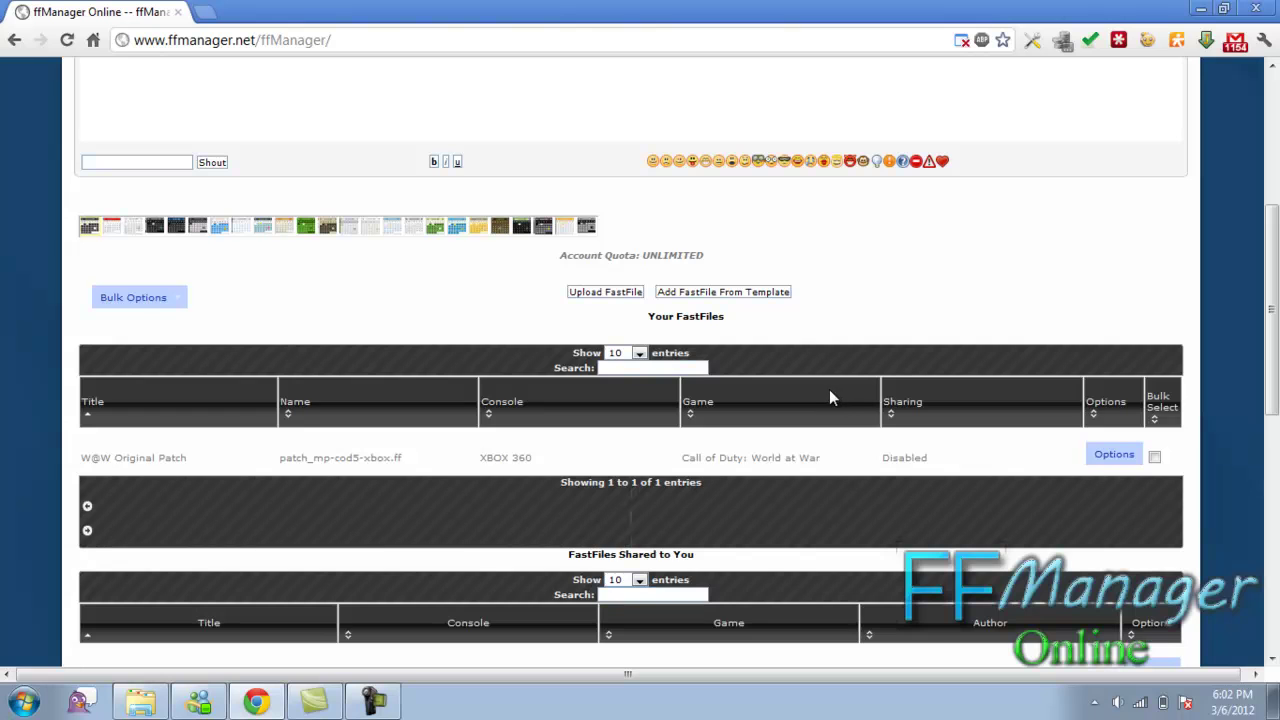
{"action": "scroll", "coordinate": [825, 395], "scroll_direction": "down", "scroll_amount": 1}
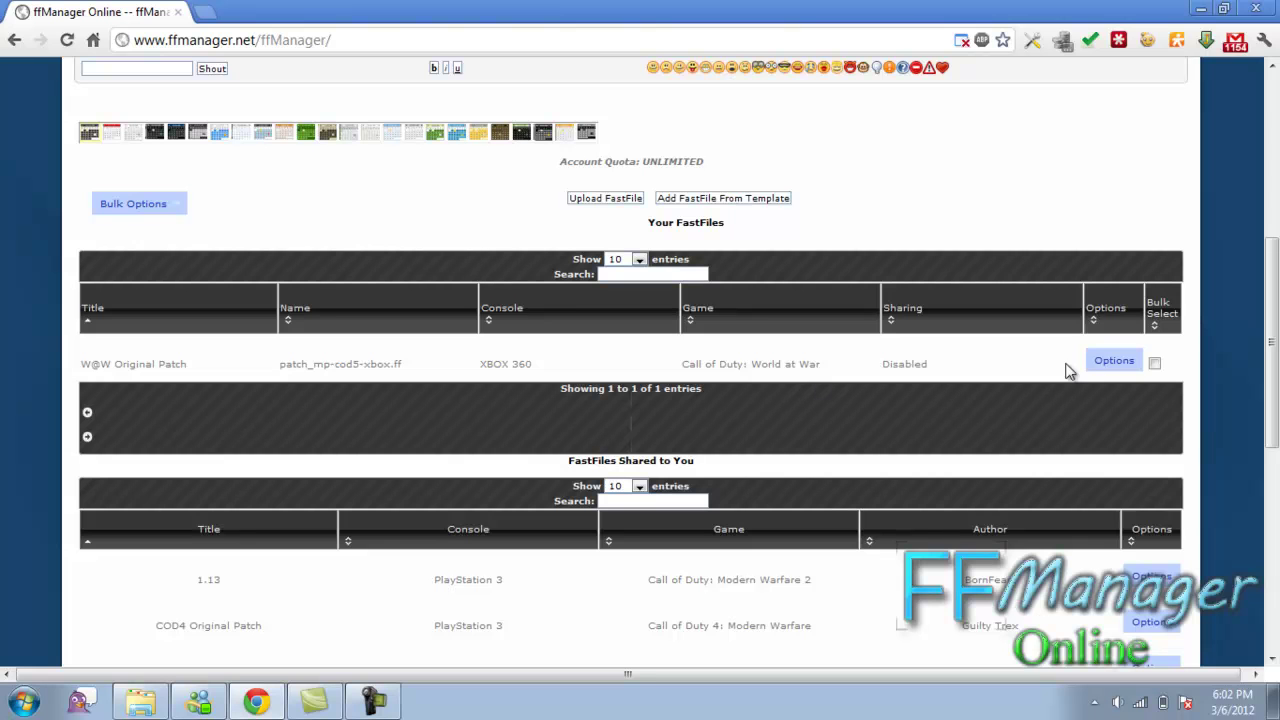
{"action": "left_click", "coordinate": [1112, 361]}
{"action": "left_click", "coordinate": [1107, 386]}
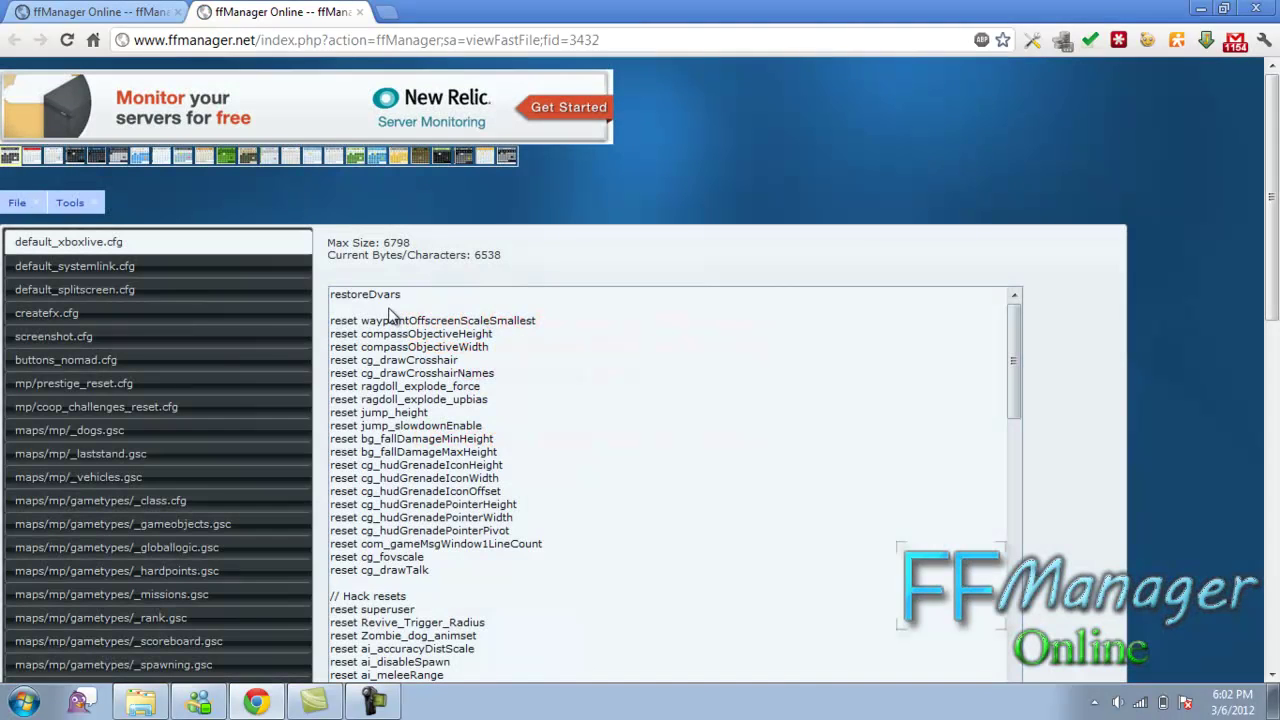
{"action": "left_click", "coordinate": [430, 294]}
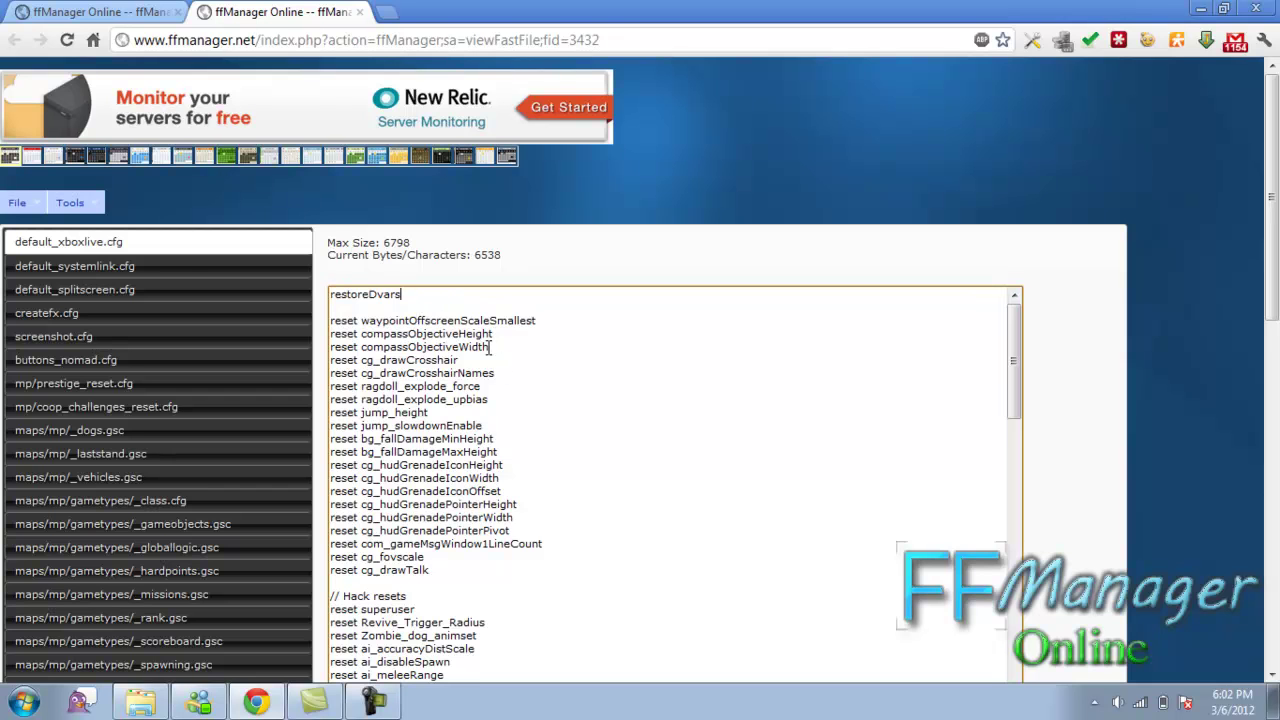
{"action": "left_click", "coordinate": [76, 205]}
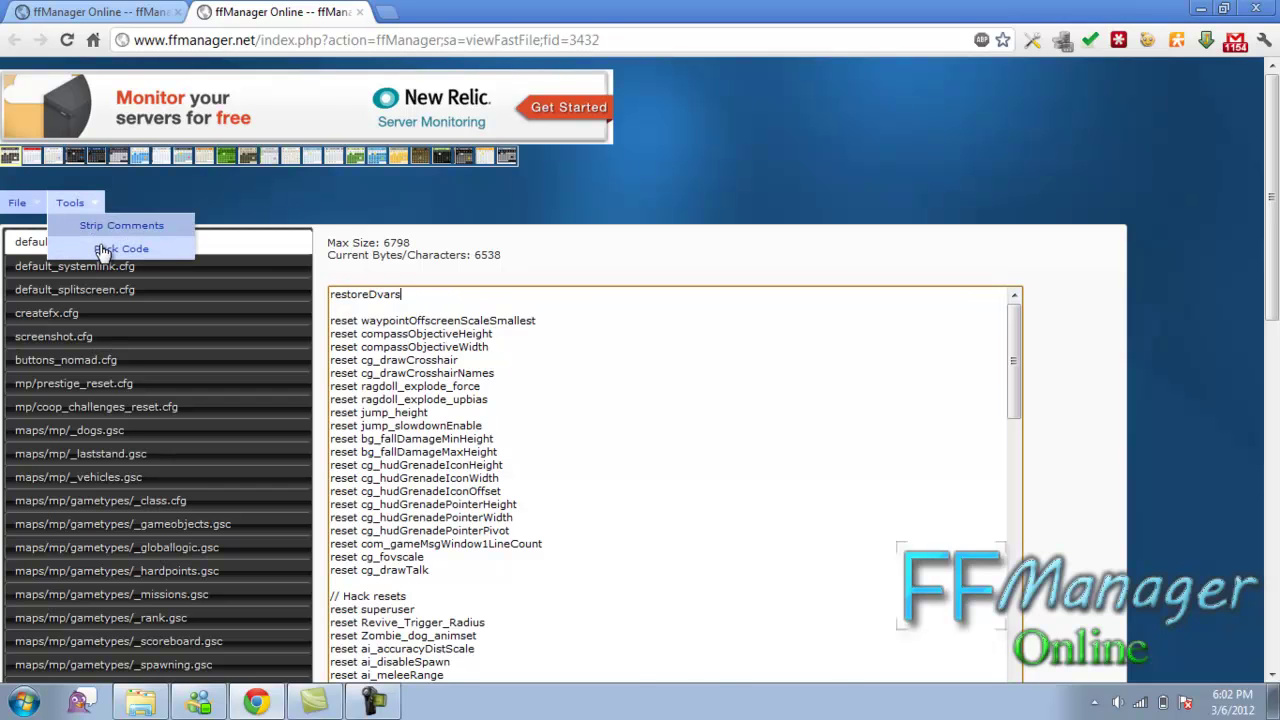
{"action": "left_click", "coordinate": [104, 252]}
{"action": "scroll", "coordinate": [738, 494], "scroll_direction": "down", "scroll_amount": 5}
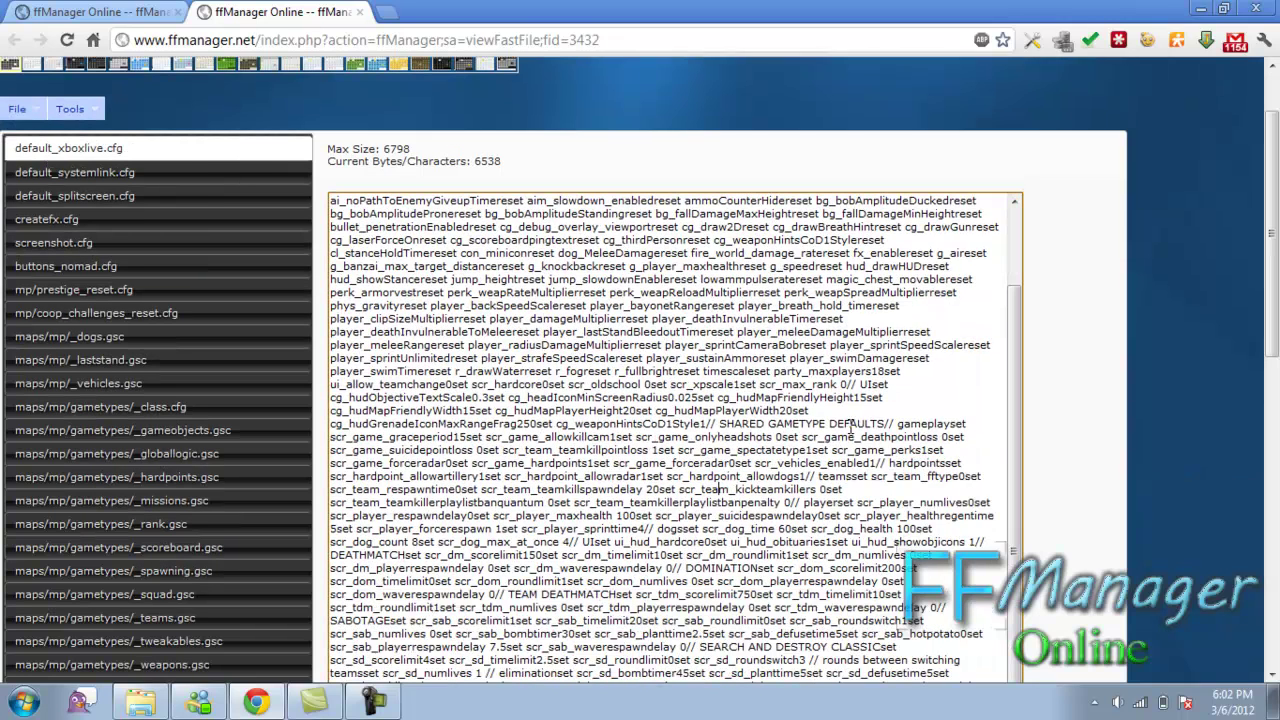
Insert a run of h characters before cg_hudGrenadeIconMaxRangeFrag in default_xboxlive.cfg, then save the changes and the FastFile.
{"action": "type", "text": "hhh"}
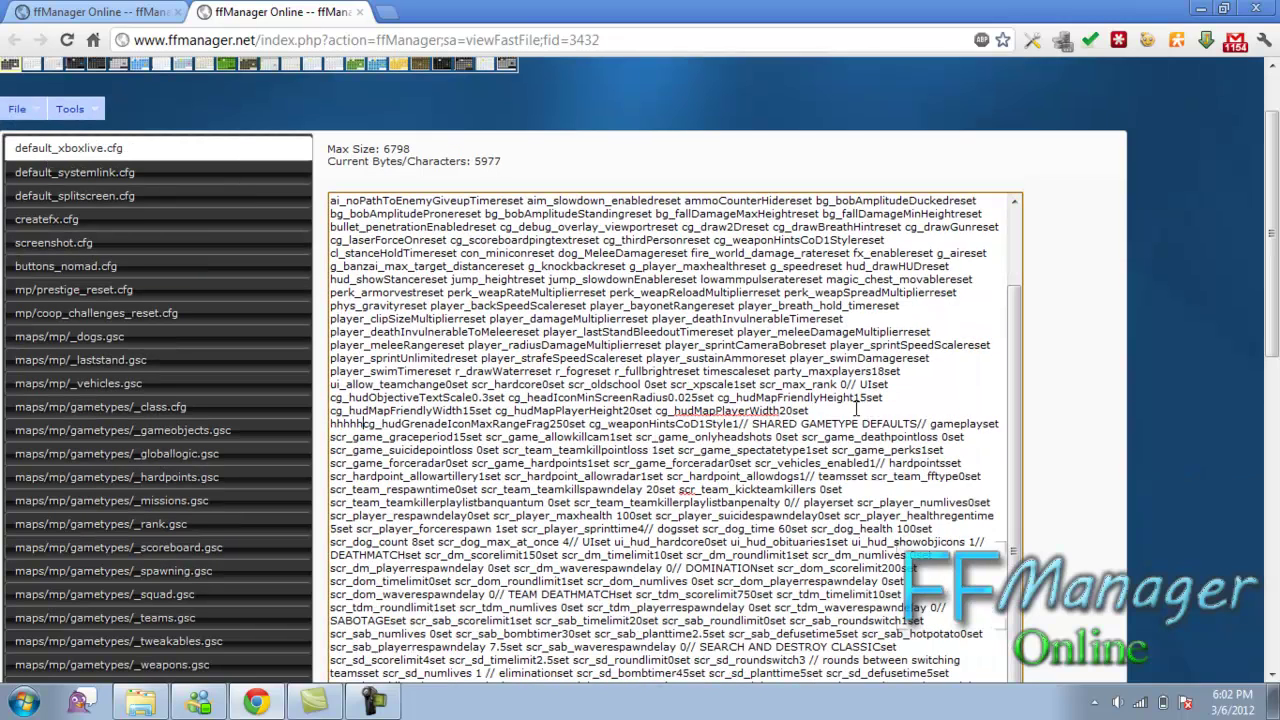
{"action": "type", "text": "hhh"}
{"action": "left_click", "coordinate": [18, 109]}
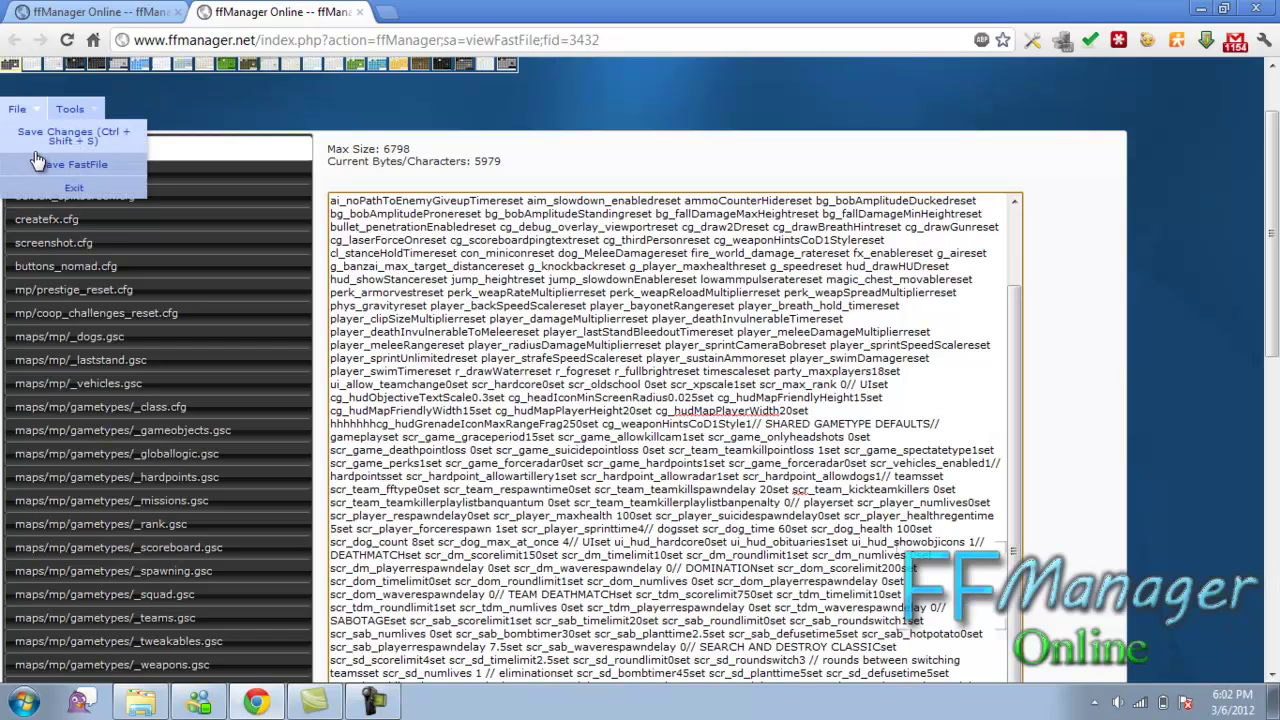
{"action": "left_click", "coordinate": [36, 146]}
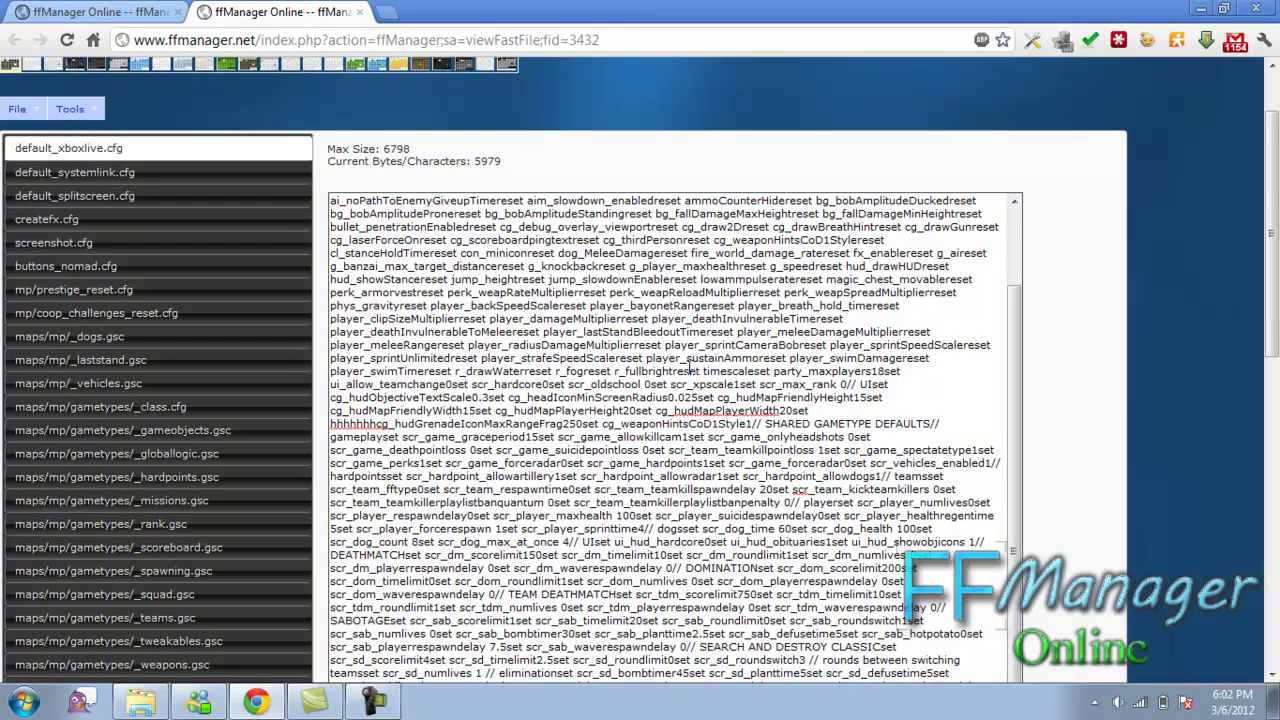
{"action": "left_click", "coordinate": [17, 108]}
{"action": "left_click", "coordinate": [44, 164]}
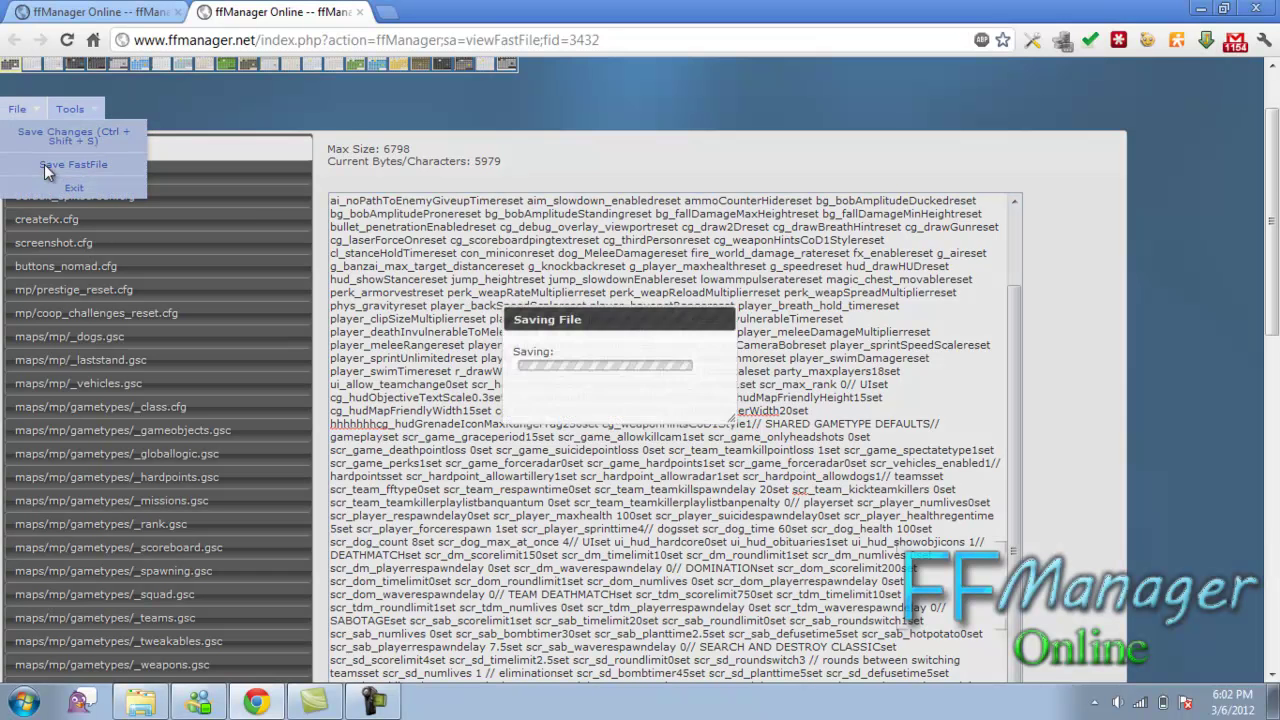
Return to the FastFile list, enable sharing for W@W Original Patch and update its sharing settings.
{"action": "left_click", "coordinate": [58, 14]}
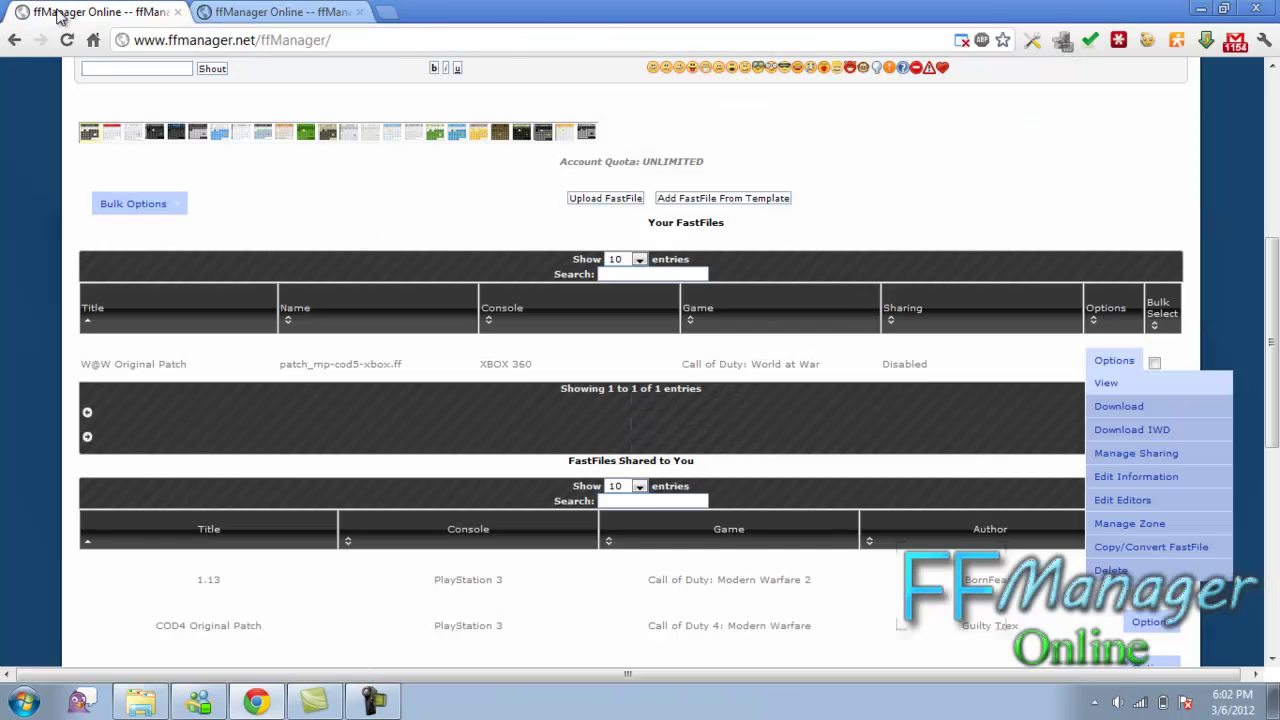
{"action": "left_click", "coordinate": [1114, 360]}
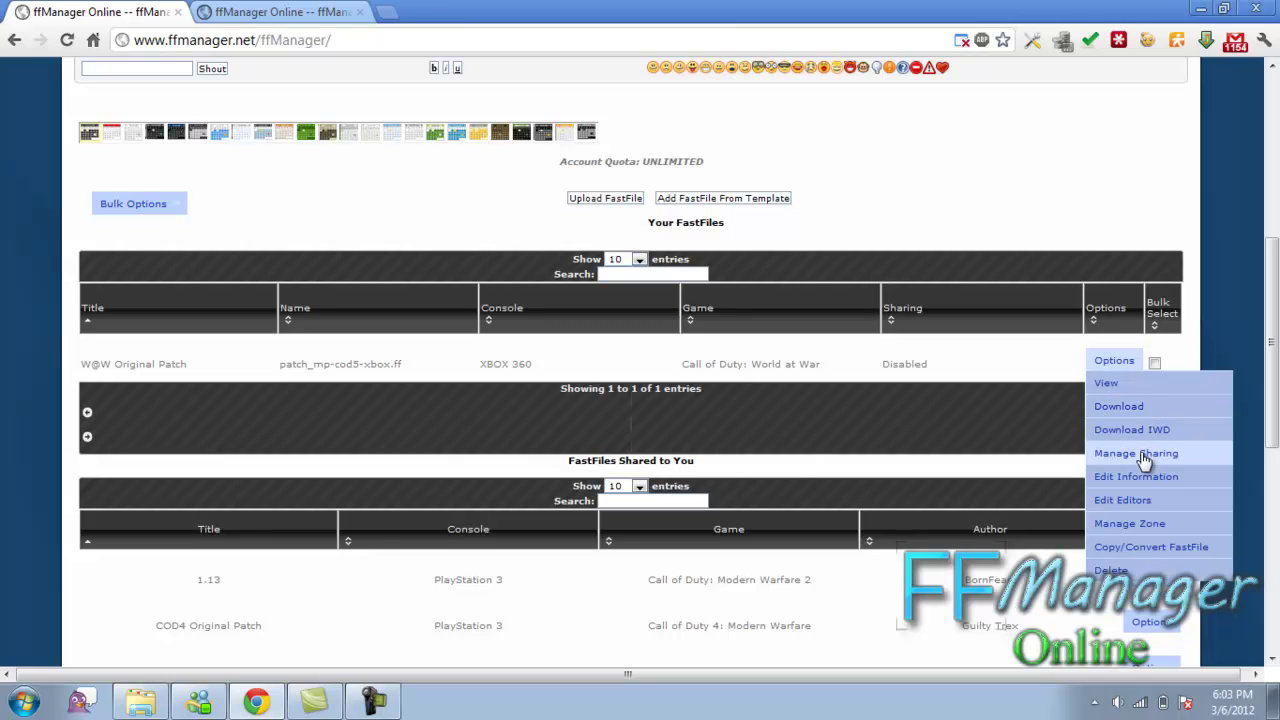
{"action": "left_click", "coordinate": [1142, 455]}
{"action": "left_click", "coordinate": [492, 349]}
{"action": "left_click", "coordinate": [428, 382]}
{"action": "left_click", "coordinate": [749, 371]}
{"action": "left_click", "coordinate": [868, 308]}
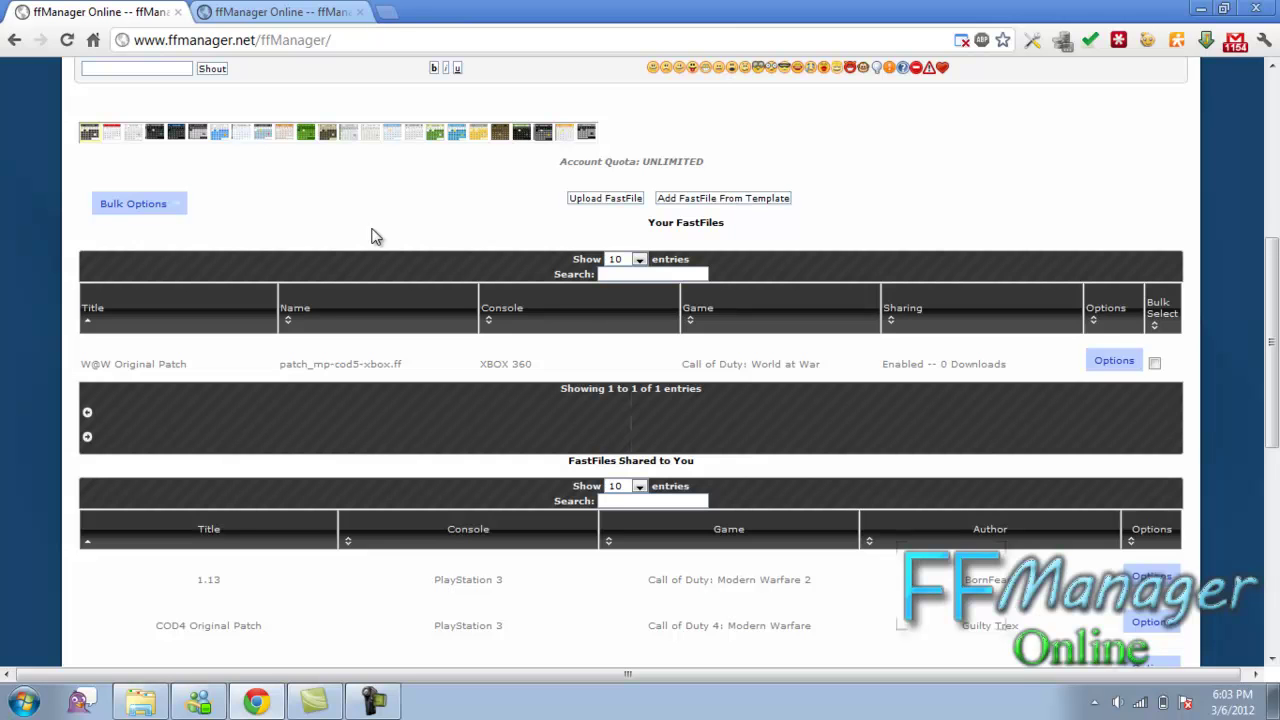
Examine the account quota and the sharing status of W@W Original Patch, highlighting each of them.
{"action": "scroll", "coordinate": [372, 234], "scroll_direction": "up", "scroll_amount": 1}
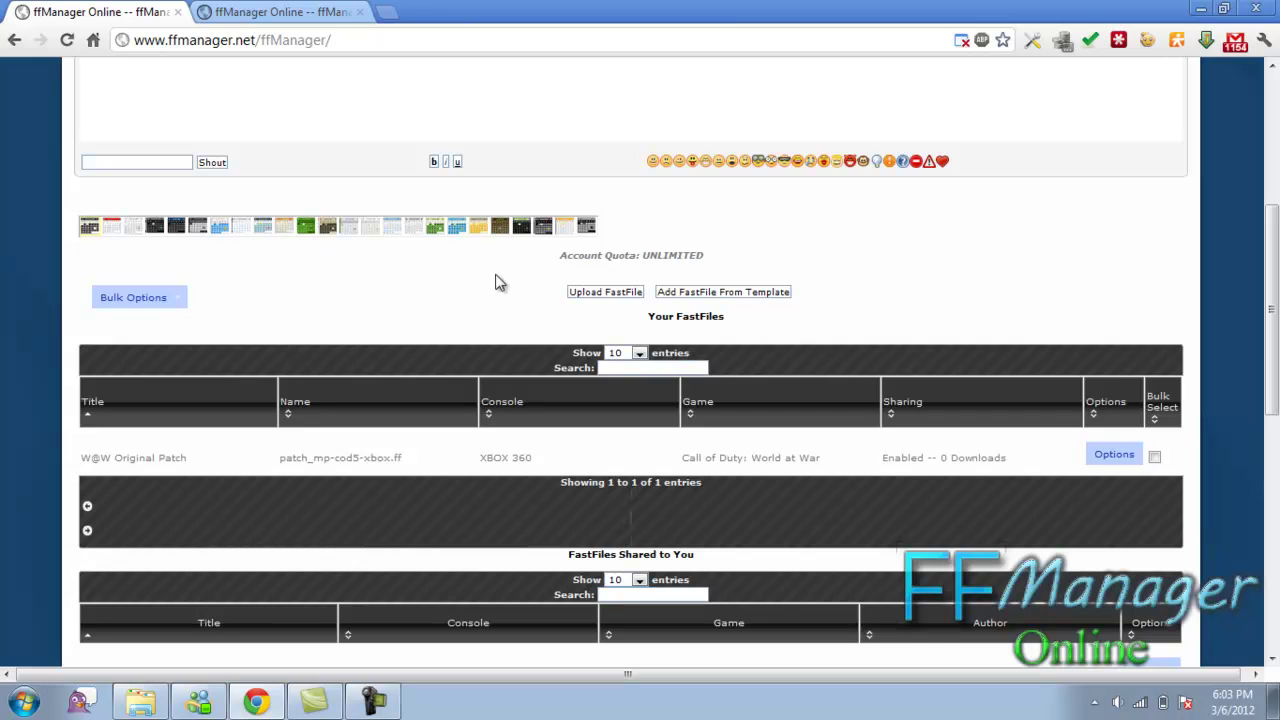
{"action": "left_click_drag", "start_coordinate": [712, 261], "coordinate": [512, 266]}
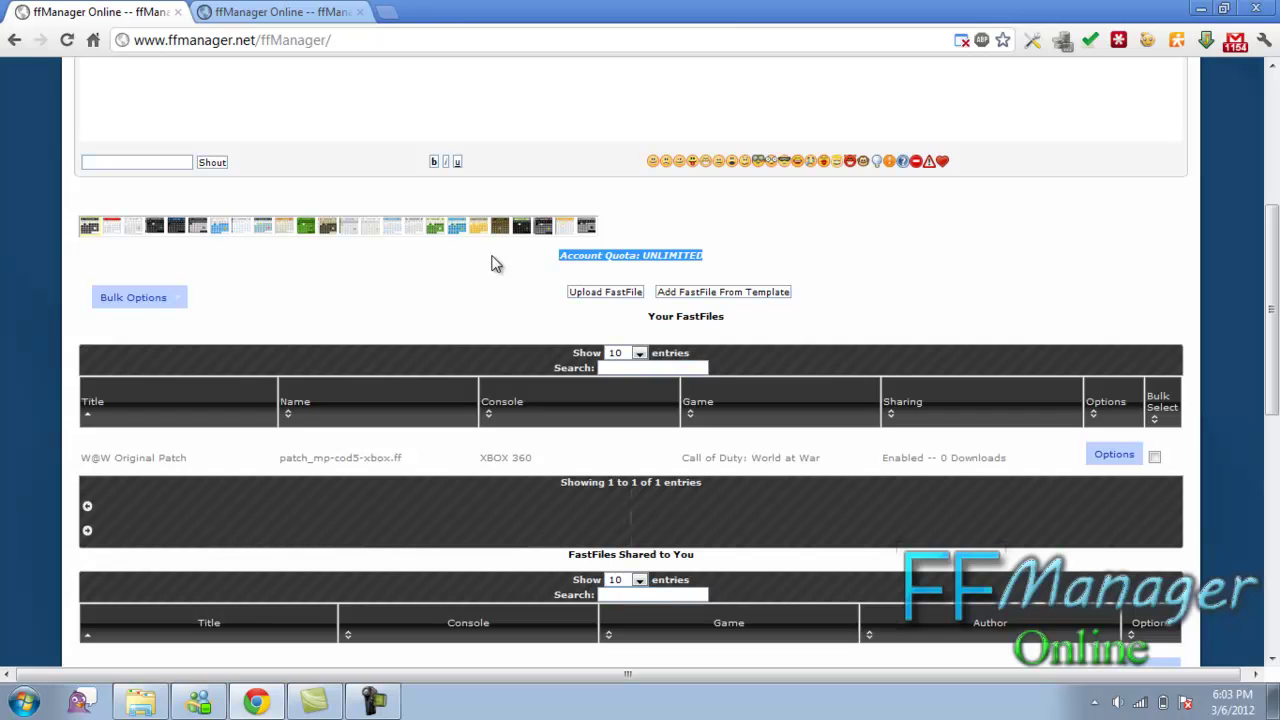
{"action": "scroll", "coordinate": [495, 263], "scroll_direction": "down", "scroll_amount": 3}
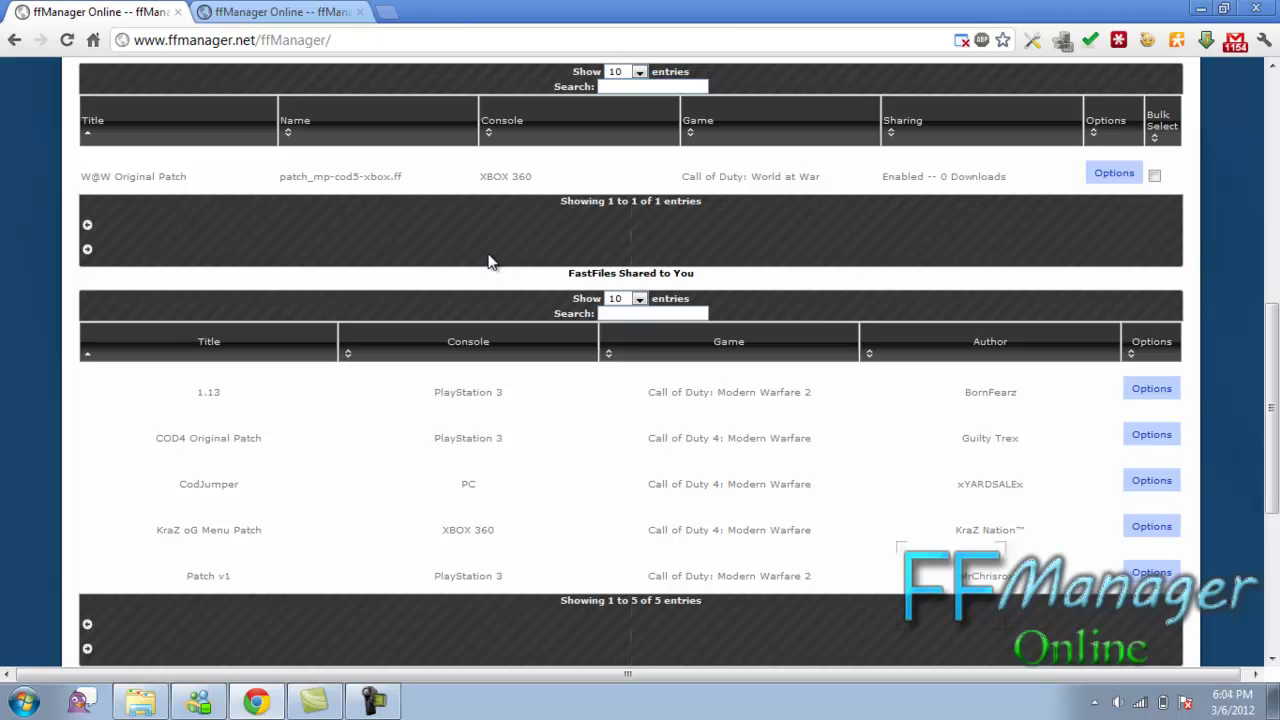
{"action": "left_click_drag", "start_coordinate": [1008, 176], "coordinate": [885, 180]}
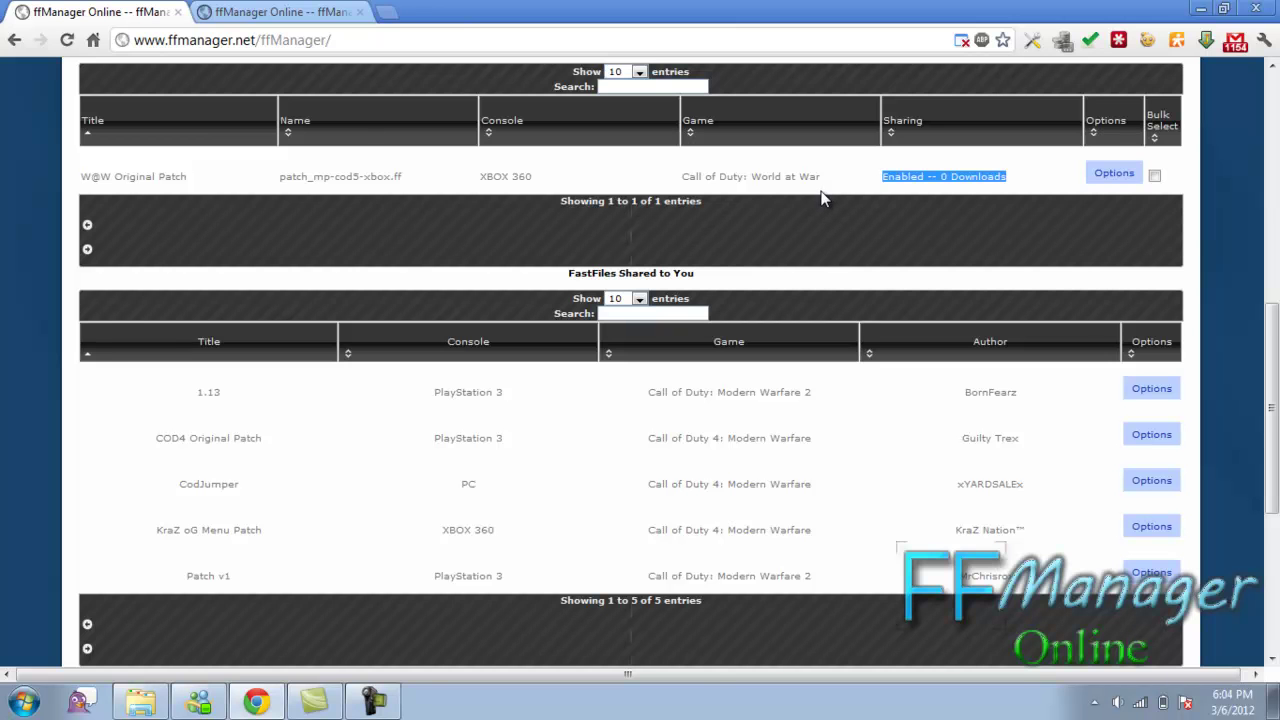
{"action": "scroll", "coordinate": [820, 199], "scroll_direction": "down", "scroll_amount": 2}
{"action": "scroll", "coordinate": [820, 199], "scroll_direction": "up", "scroll_amount": 5}
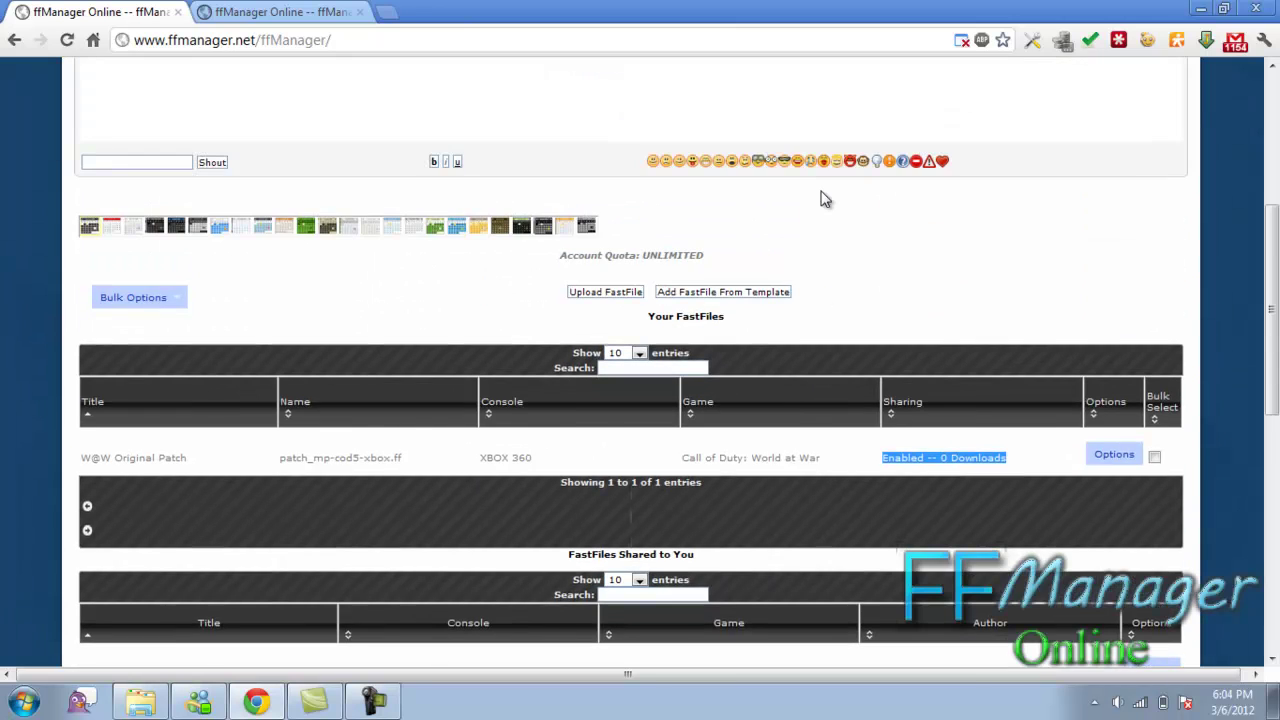
{"action": "scroll", "coordinate": [820, 199], "scroll_direction": "down", "scroll_amount": 2}
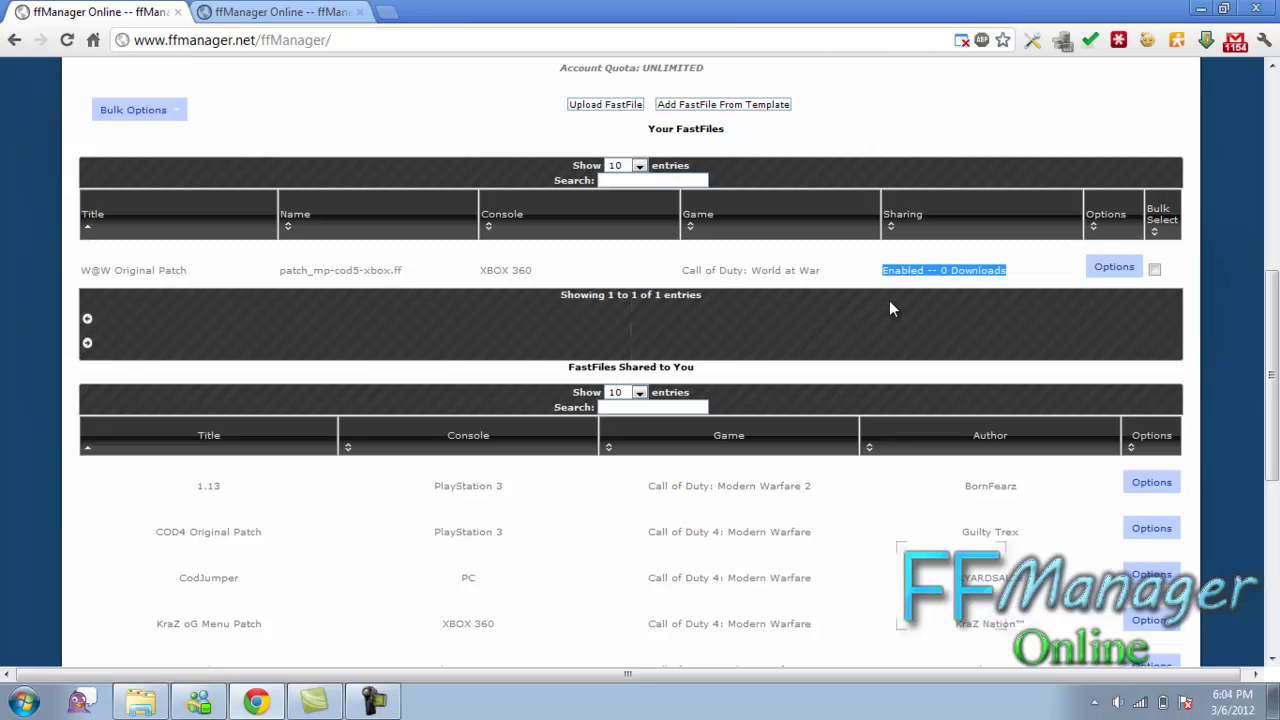
Fill the description of W@W Original Patch with a row of y characters, update its information and close the dialog.
{"action": "left_click", "coordinate": [1120, 270]}
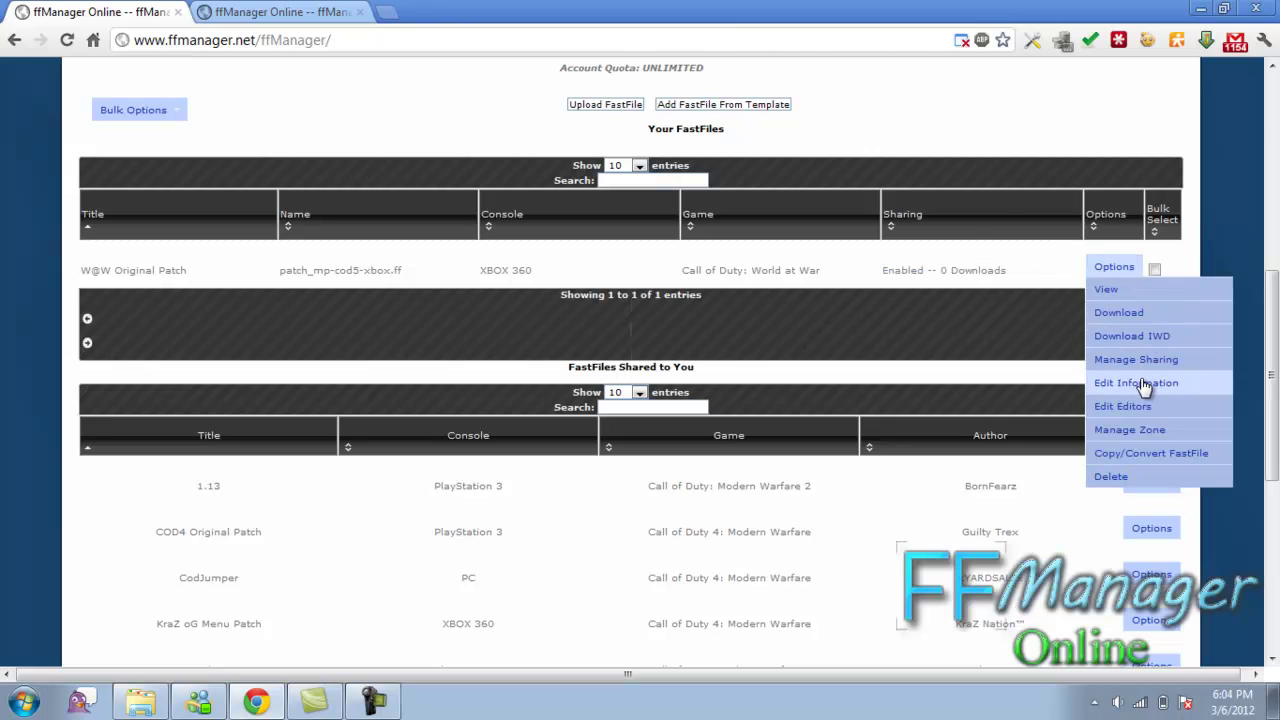
{"action": "left_click", "coordinate": [1138, 384]}
{"action": "left_click", "coordinate": [529, 368]}
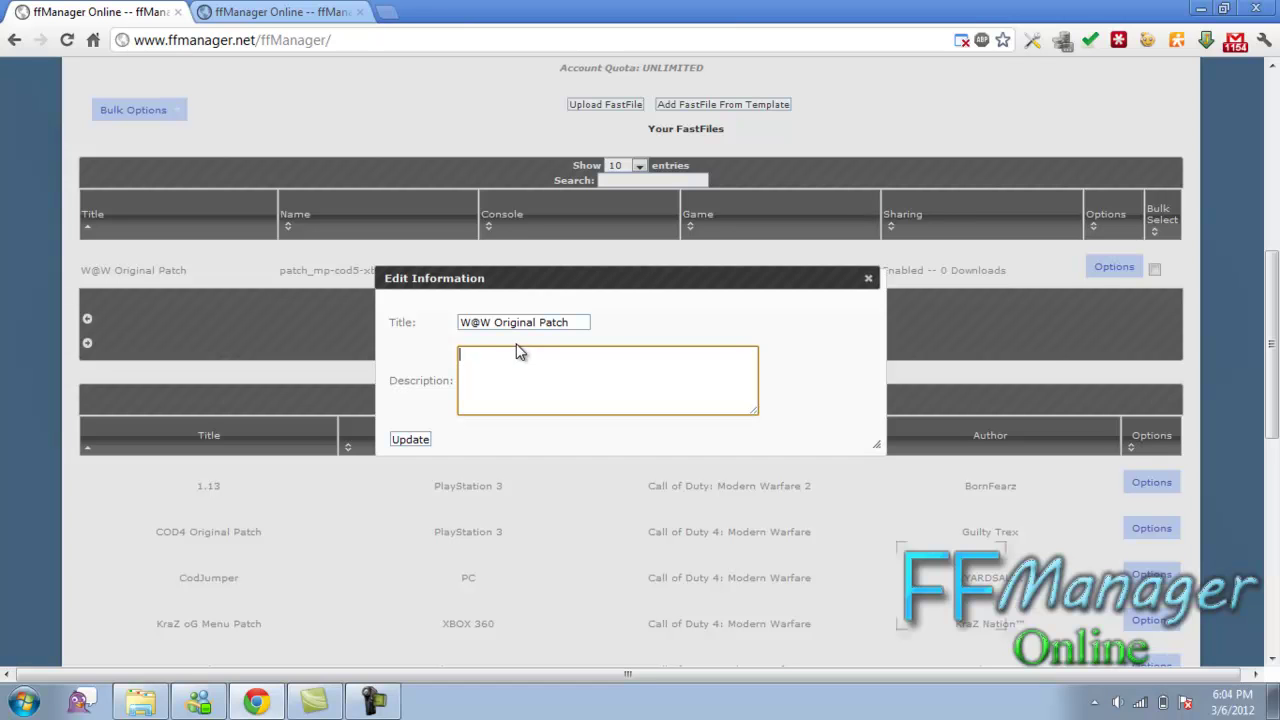
{"action": "type", "text": "yyyyyyyyyyyyyyyyyyyyyyyy"}
{"action": "left_click", "coordinate": [432, 441]}
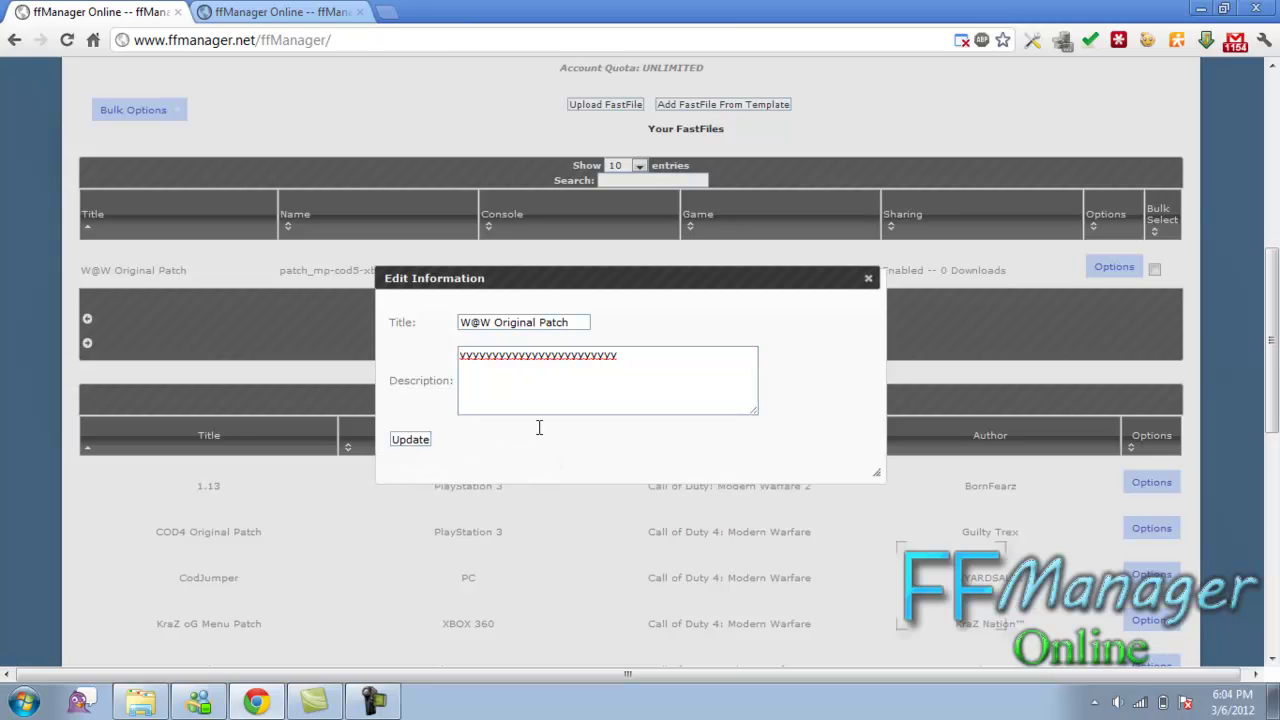
{"action": "left_click", "coordinate": [870, 281]}
Open the editor settings of the patch_mp-cod5-xbox.ff FastFile and choose the new editor's username from the suggestions for "gu".
{"action": "scroll", "coordinate": [842, 303], "scroll_direction": "down", "scroll_amount": 2}
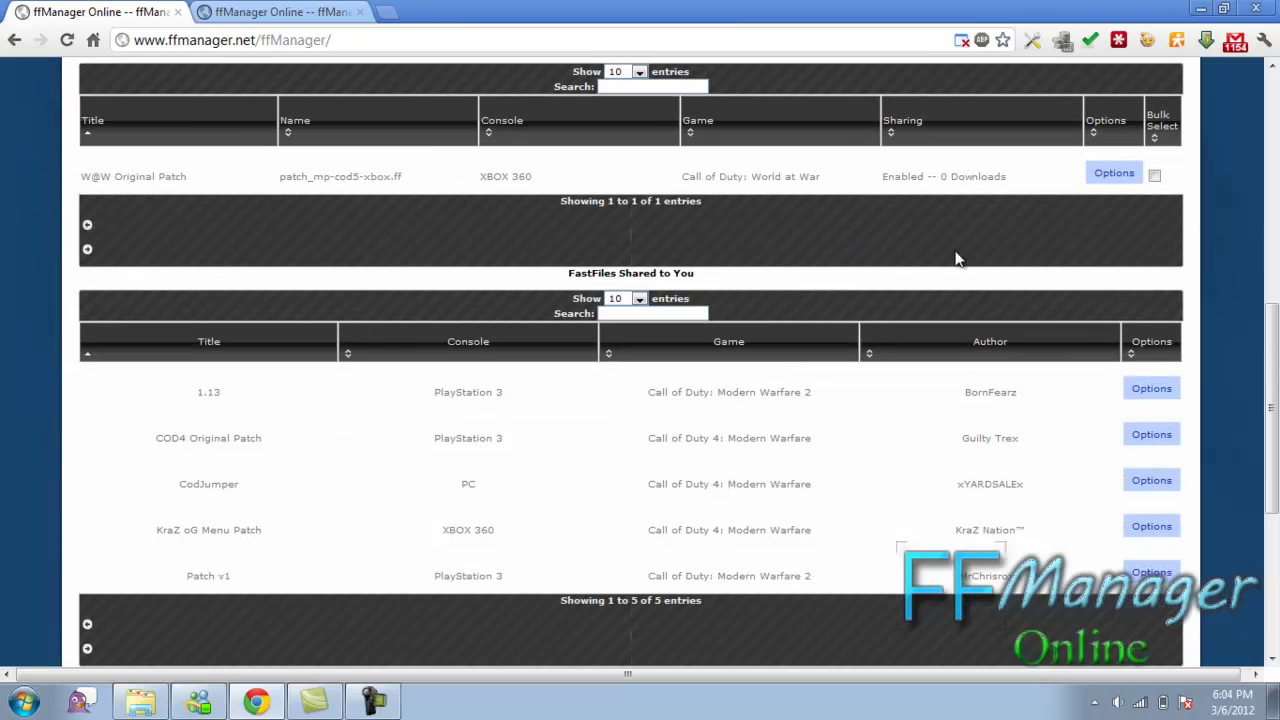
{"action": "left_click", "coordinate": [1113, 175]}
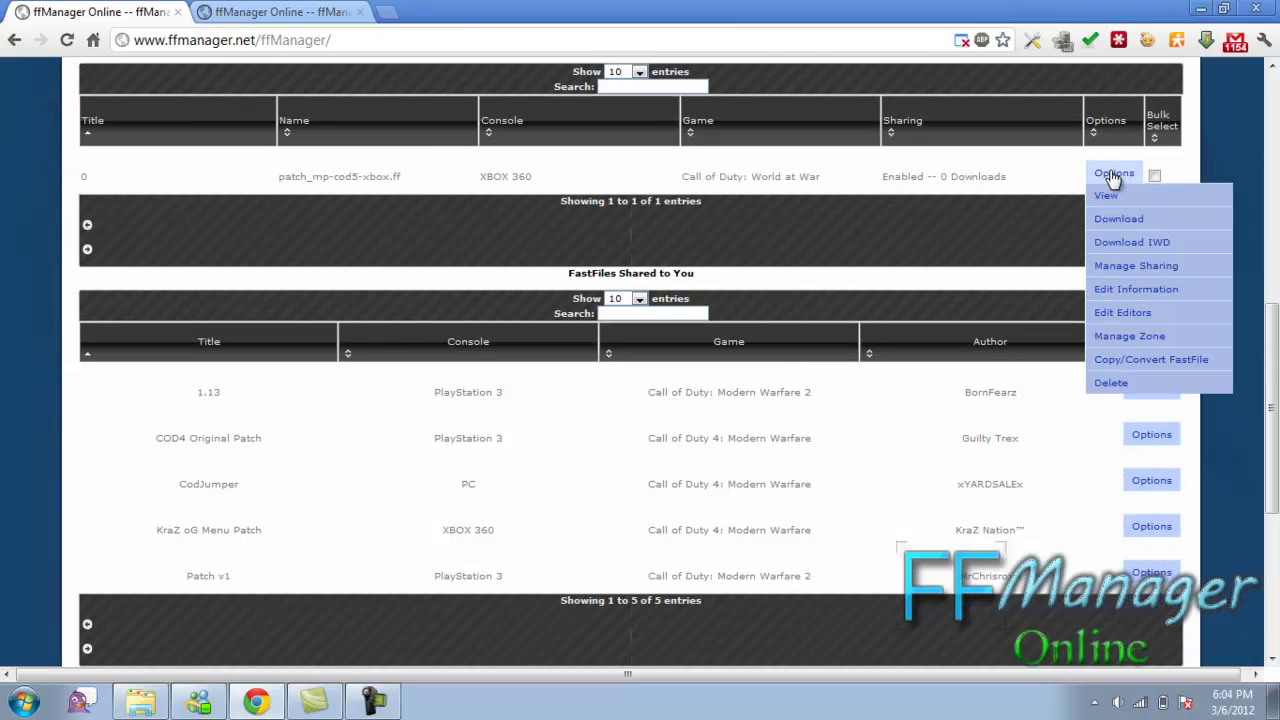
{"action": "left_click", "coordinate": [1125, 312]}
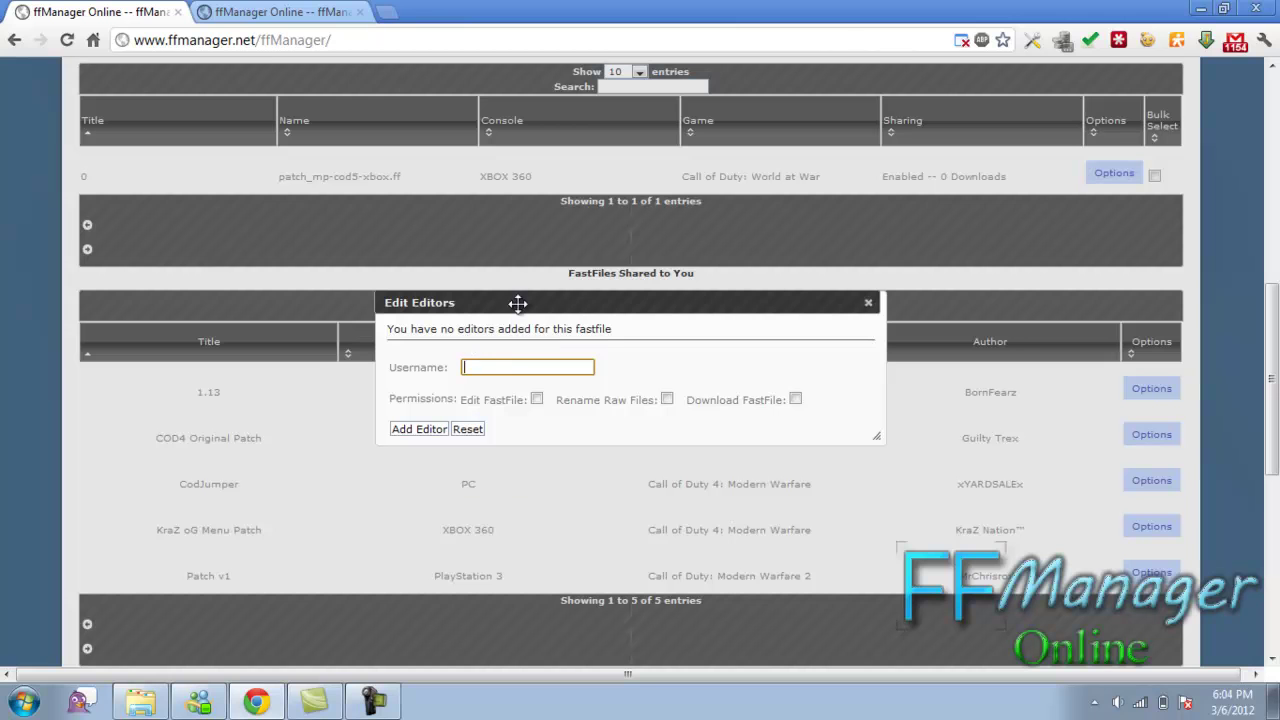
{"action": "type", "text": "p"}
{"action": "key", "text": "BackSpace"}
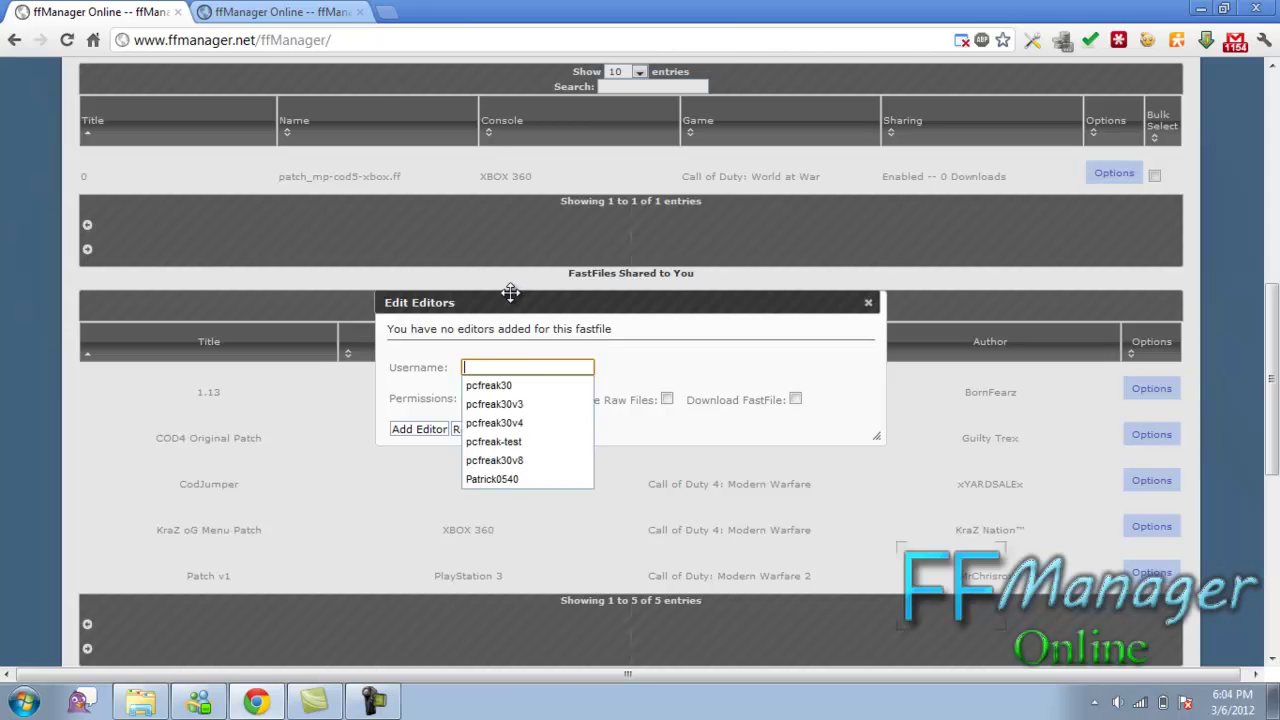
{"action": "type", "text": "guil"}
{"action": "key", "text": "BackSpace"}
{"action": "key", "text": "BackSpace"}
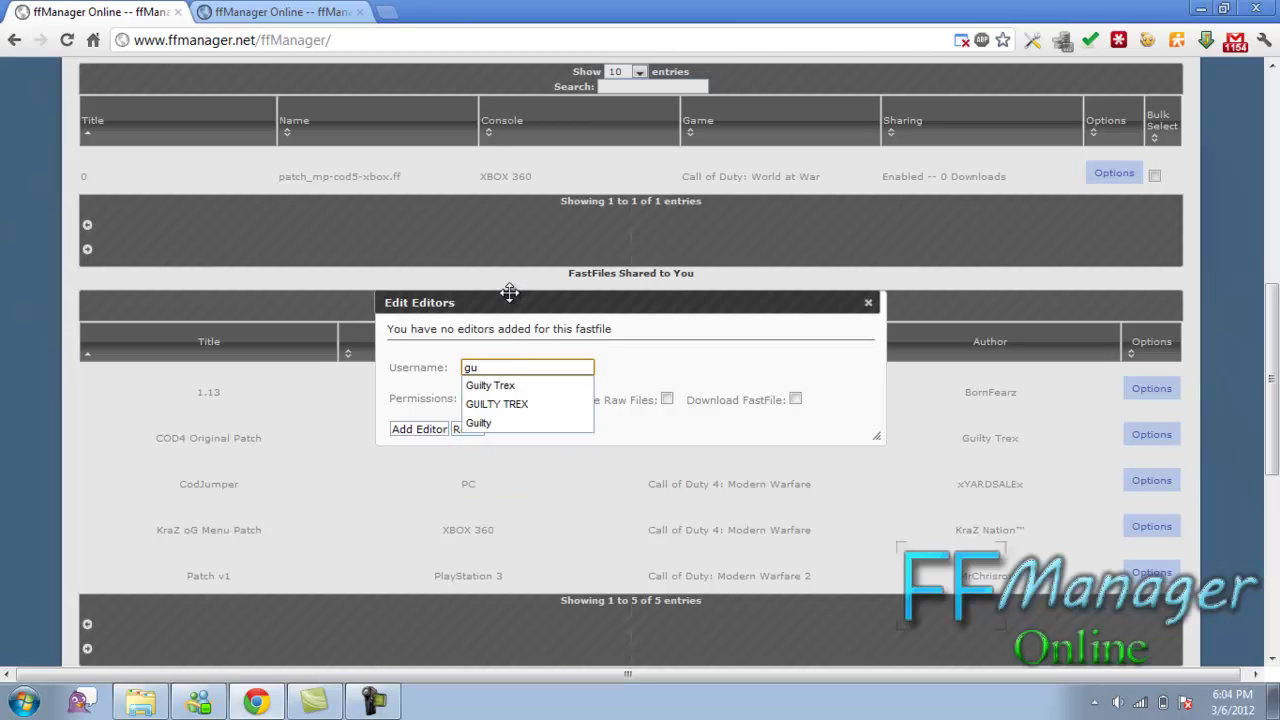
{"action": "key", "text": "Down"}
{"action": "left_click", "coordinate": [505, 386]}
Grant the Edit FastFile, Rename Raw Files and Download FastFile permissions and add the editor.
{"action": "left_click", "coordinate": [536, 399]}
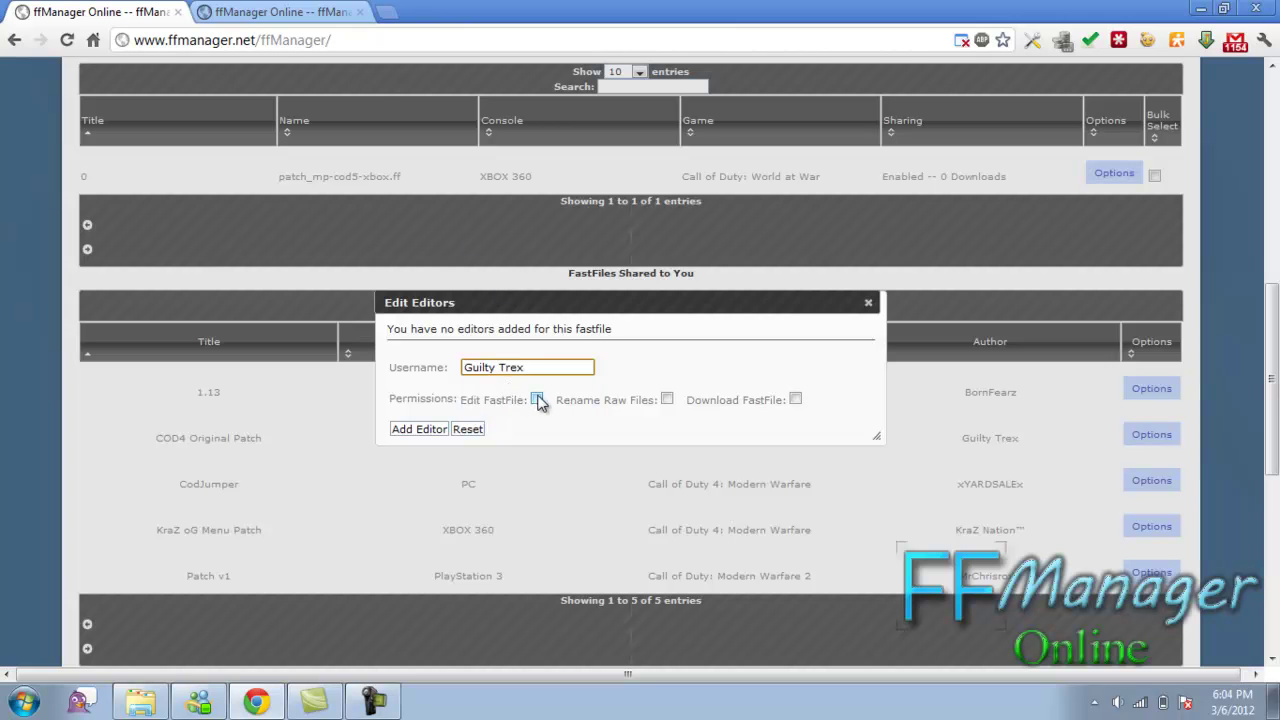
{"action": "left_click", "coordinate": [667, 399]}
{"action": "left_click", "coordinate": [795, 399]}
{"action": "left_click", "coordinate": [435, 429]}
{"action": "left_click", "coordinate": [748, 372]}
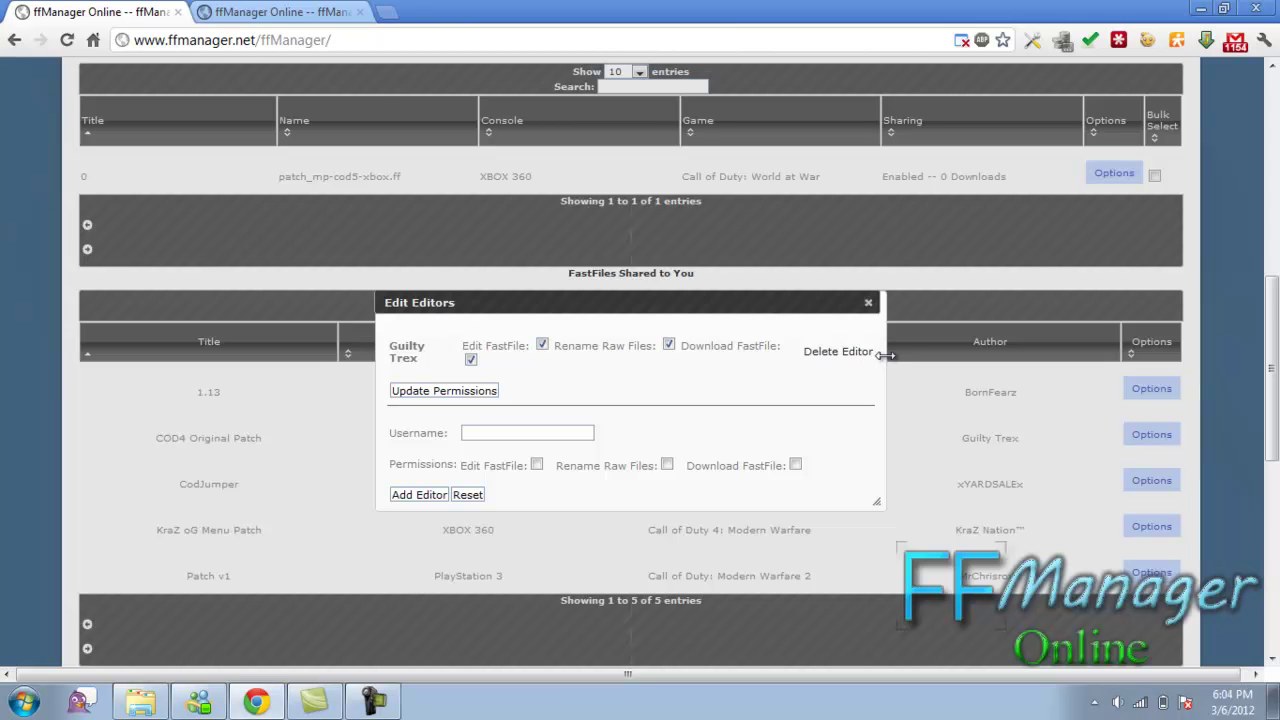
Widen the Edit Editors dialog, revoke the editor's Download FastFile permission and update the permissions.
{"action": "left_click_drag", "start_coordinate": [886, 365], "coordinate": [932, 367]}
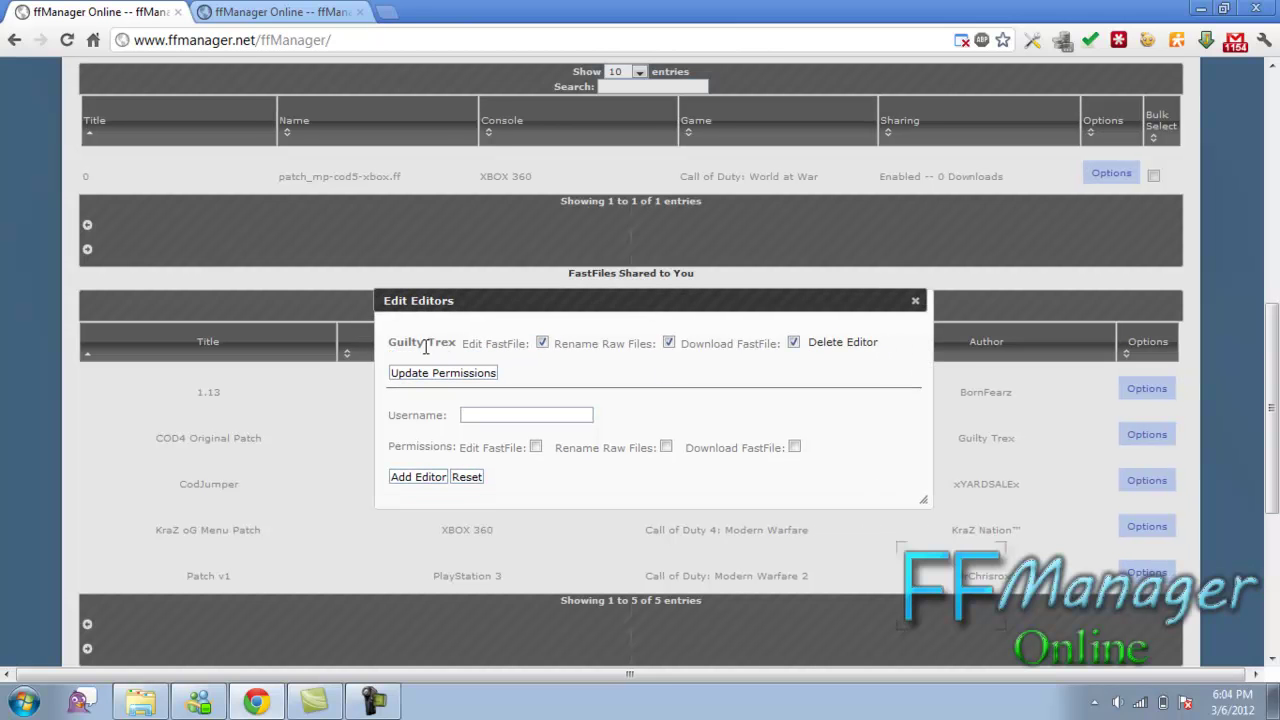
{"action": "left_click", "coordinate": [794, 343]}
{"action": "left_click", "coordinate": [436, 375]}
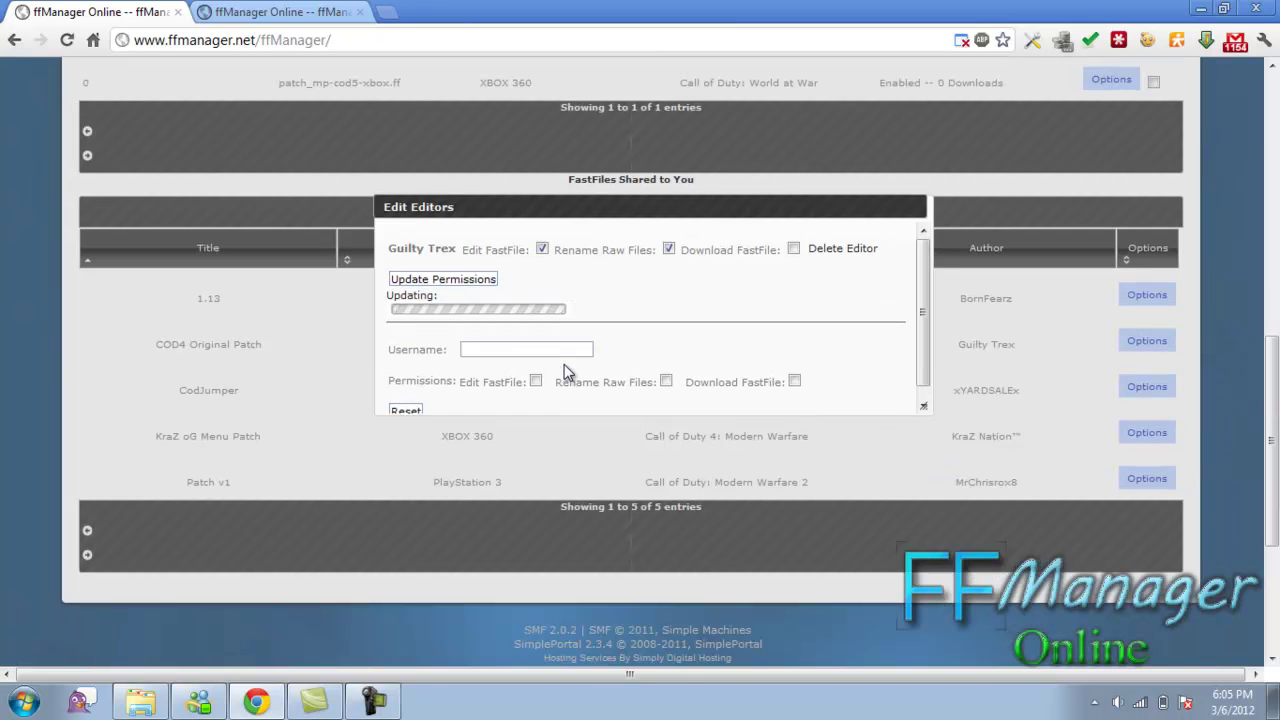
{"action": "left_click", "coordinate": [580, 444]}
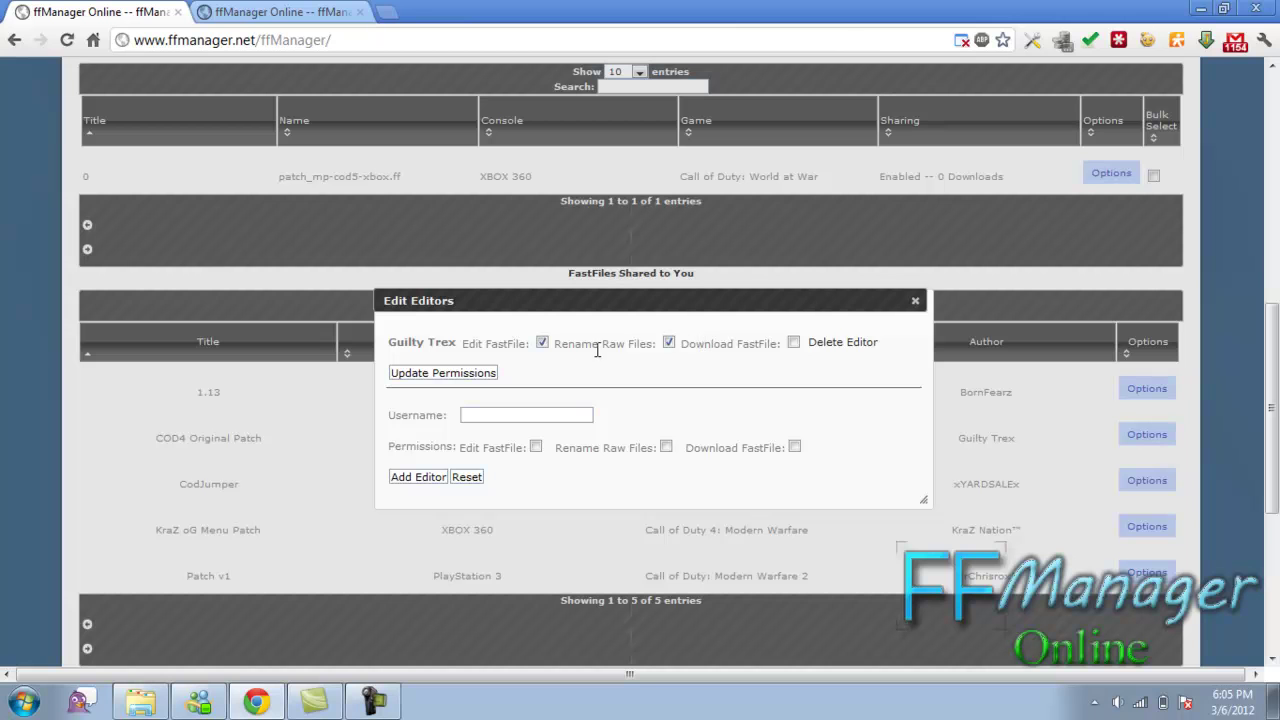
Delete the editor from the FastFile and close the editor settings.
{"action": "left_click", "coordinate": [855, 352]}
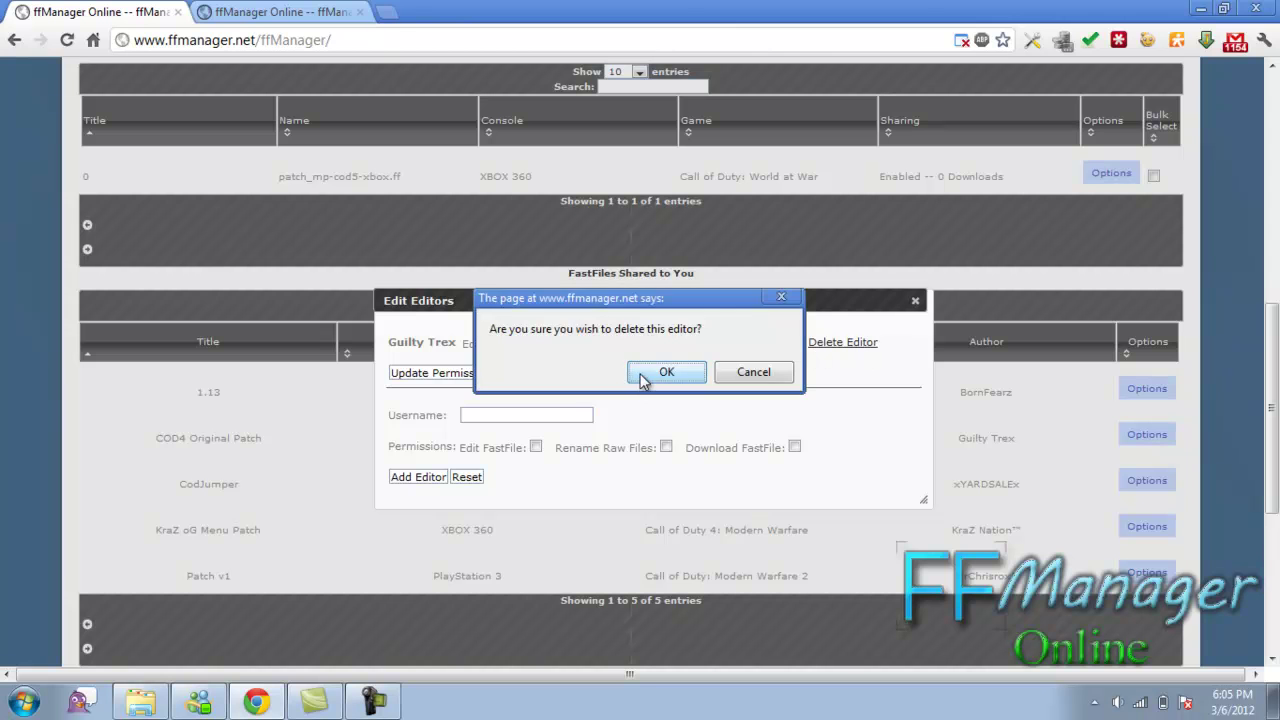
{"action": "left_click", "coordinate": [660, 372]}
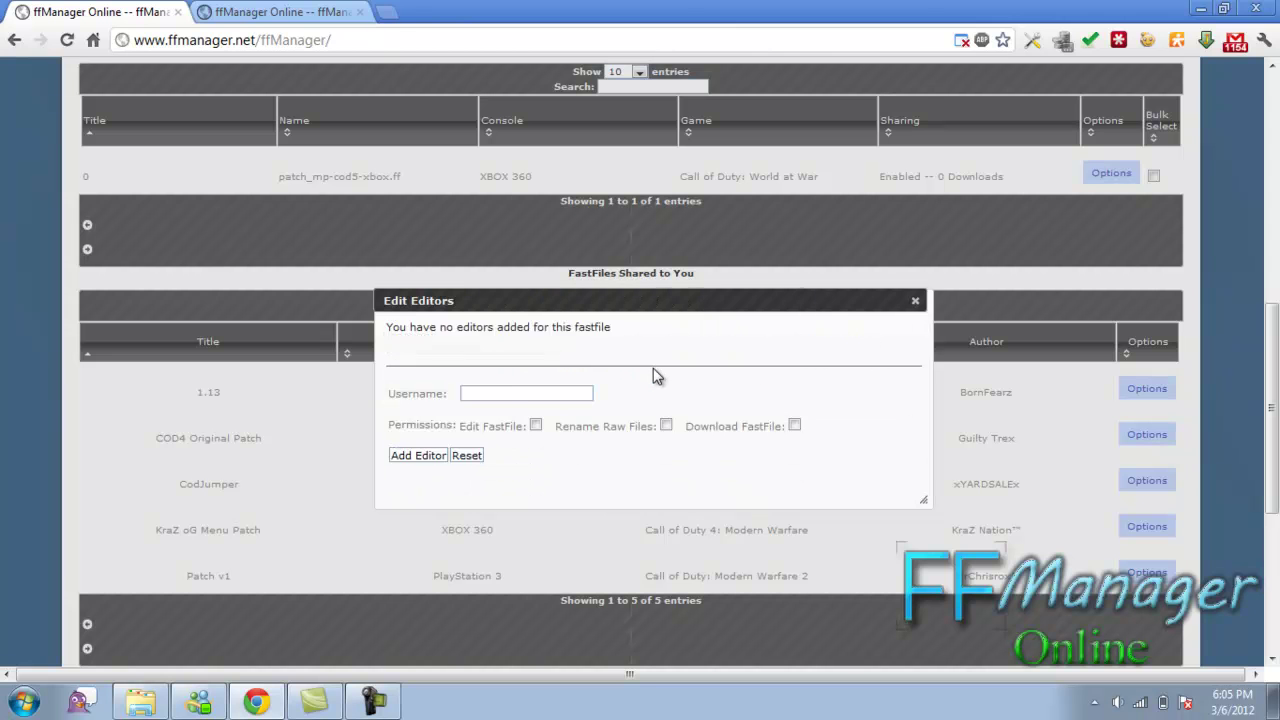
{"action": "left_click", "coordinate": [914, 301]}
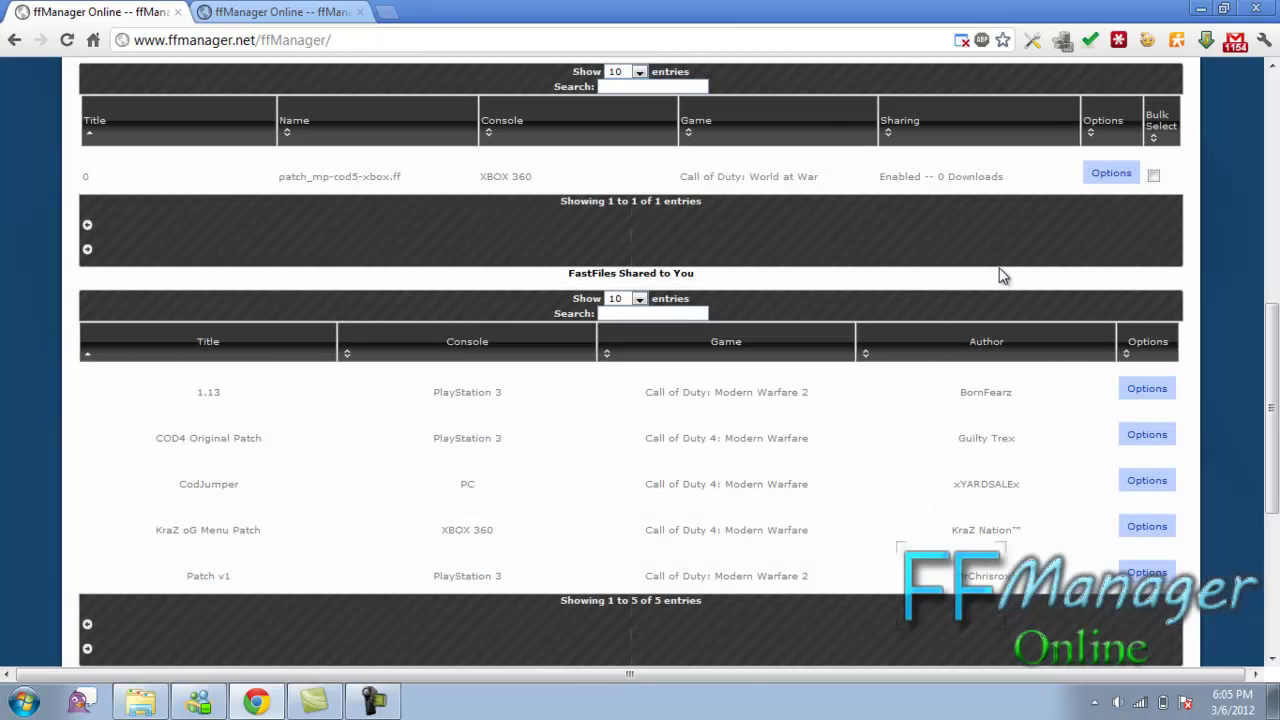
Open the zone management of the patch_mp-cod5-xbox.ff FastFile, check its zone download and upload file selection, and close it without saving anything.
{"action": "left_click", "coordinate": [1102, 176]}
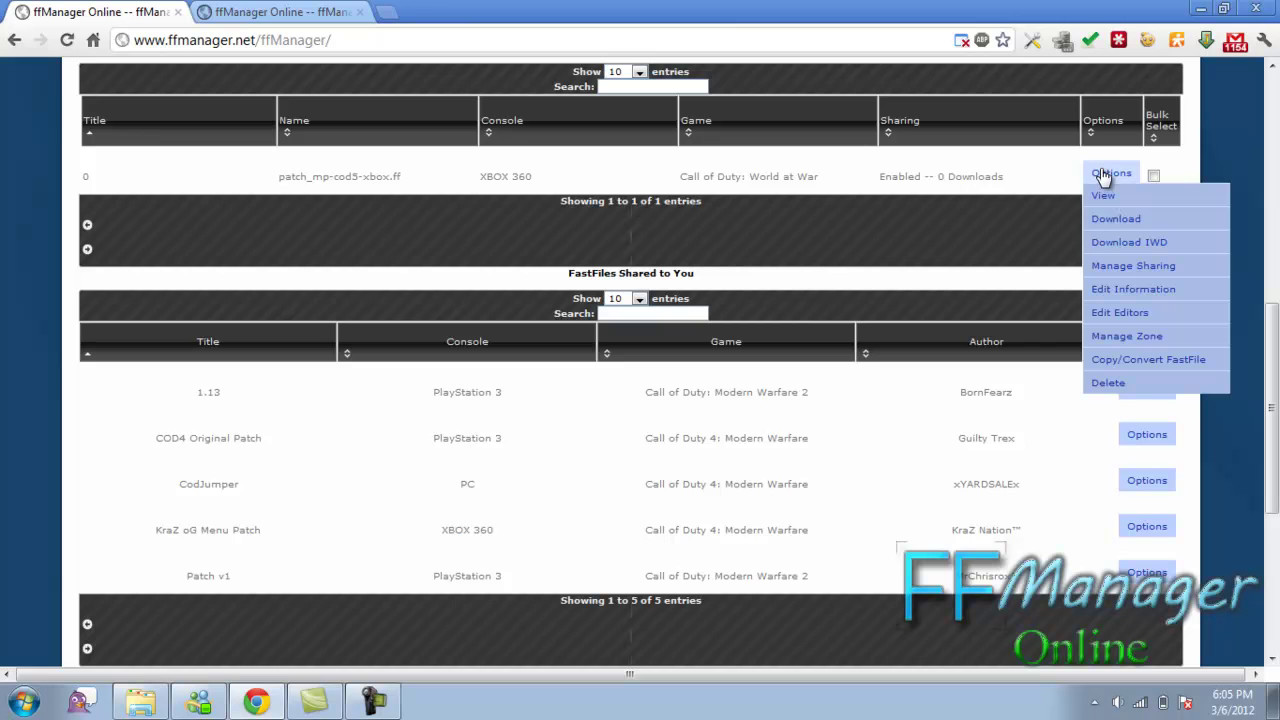
{"action": "left_click", "coordinate": [1125, 337]}
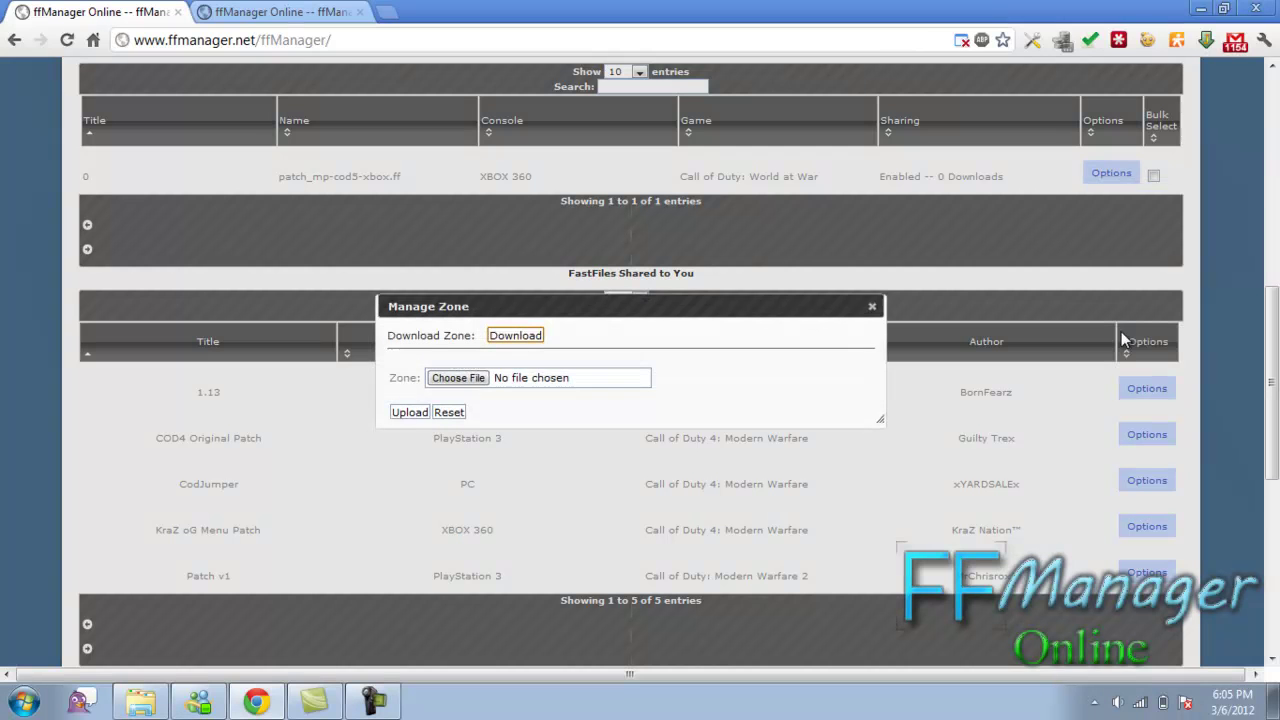
{"action": "left_click", "coordinate": [527, 339]}
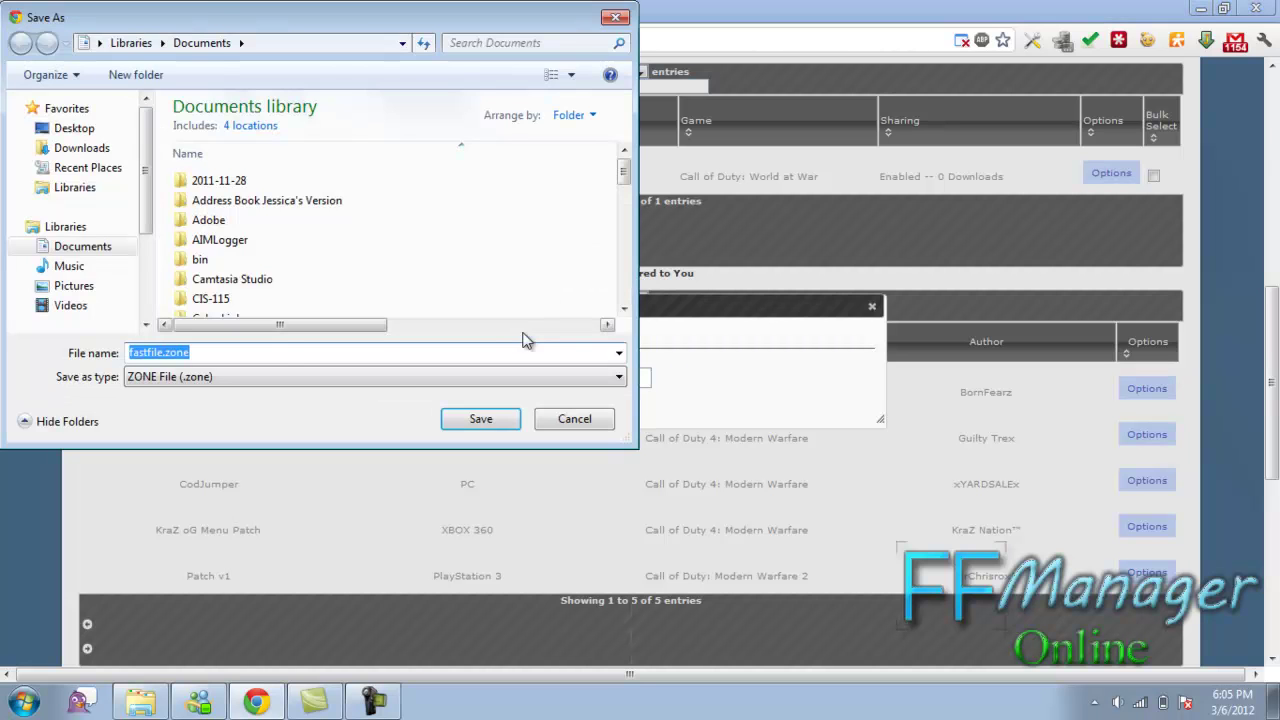
{"action": "left_click", "coordinate": [562, 420]}
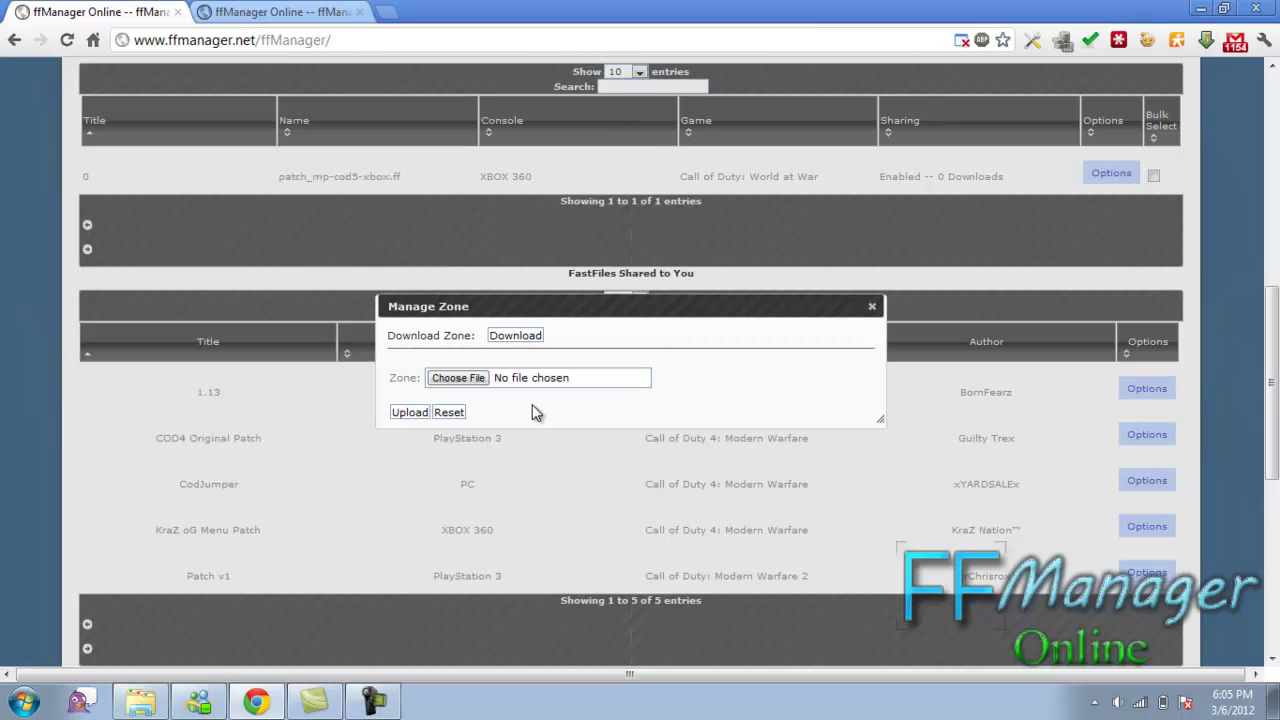
{"action": "left_click", "coordinate": [464, 380]}
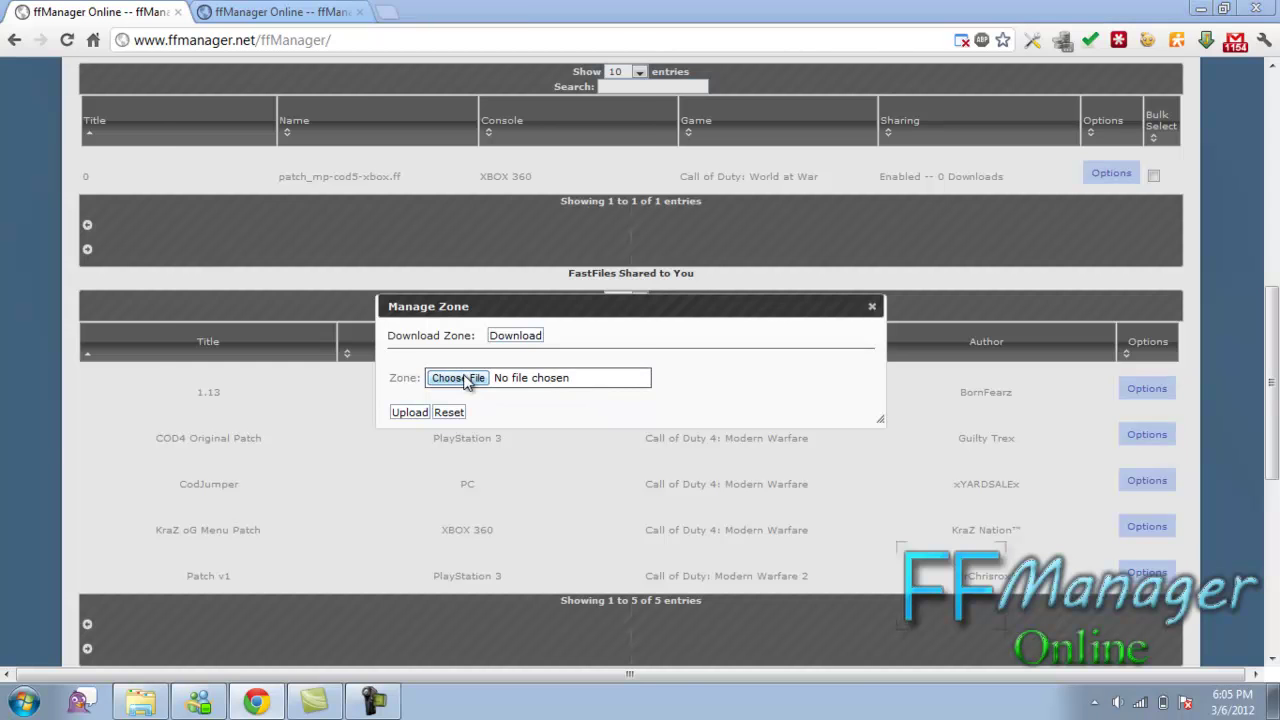
{"action": "left_click", "coordinate": [590, 424]}
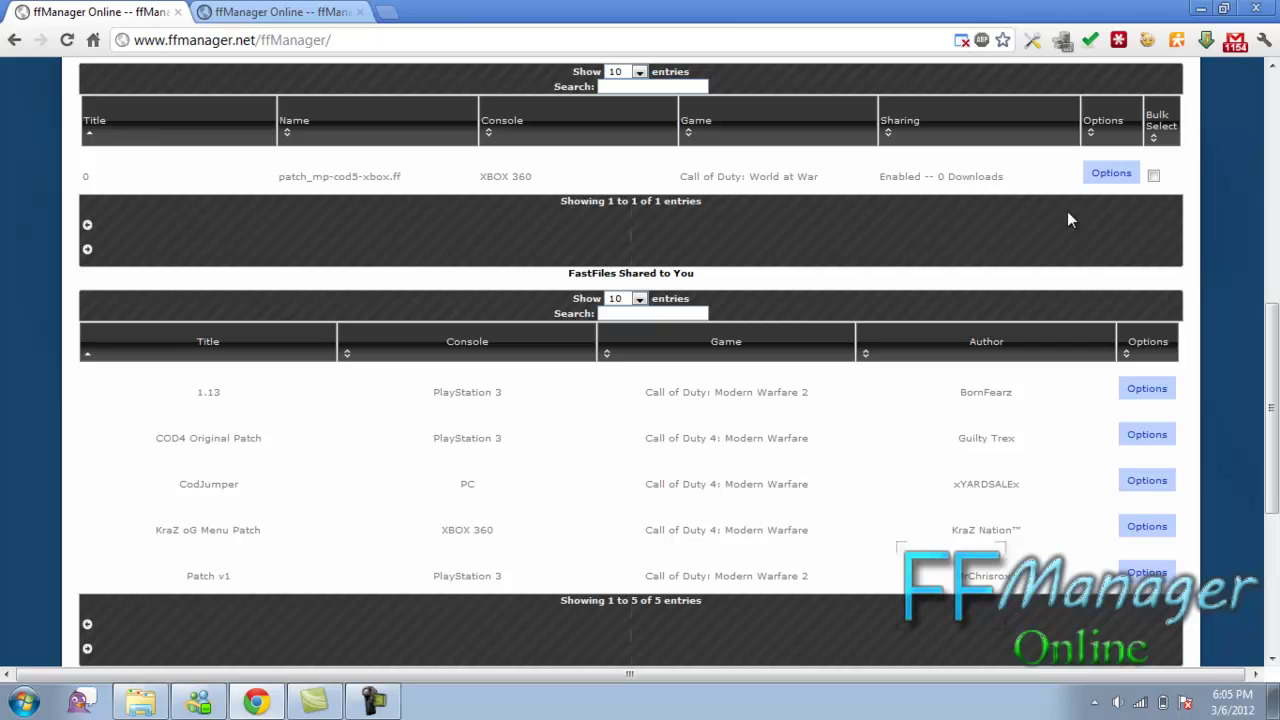
View the Copy/Convert FastFile options of patch_mp-cod5-xbox.ff and close them without copying.
{"action": "left_click", "coordinate": [1108, 175]}
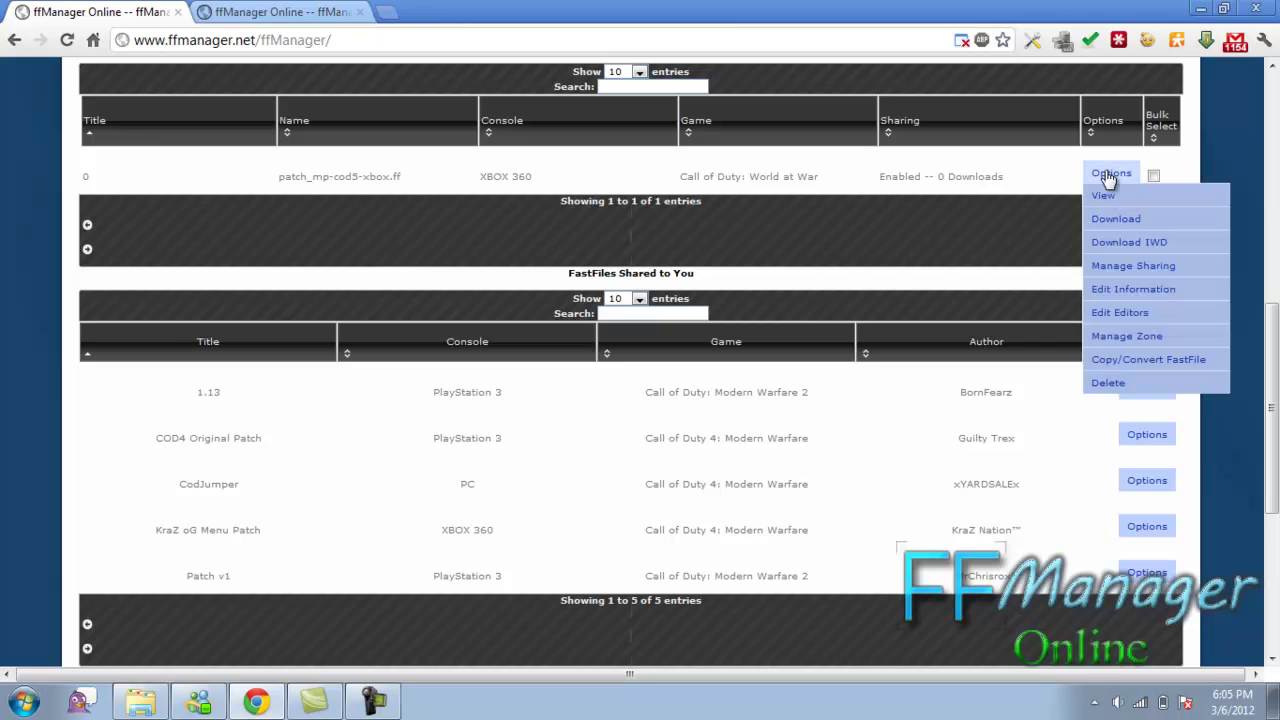
{"action": "left_click", "coordinate": [1130, 362]}
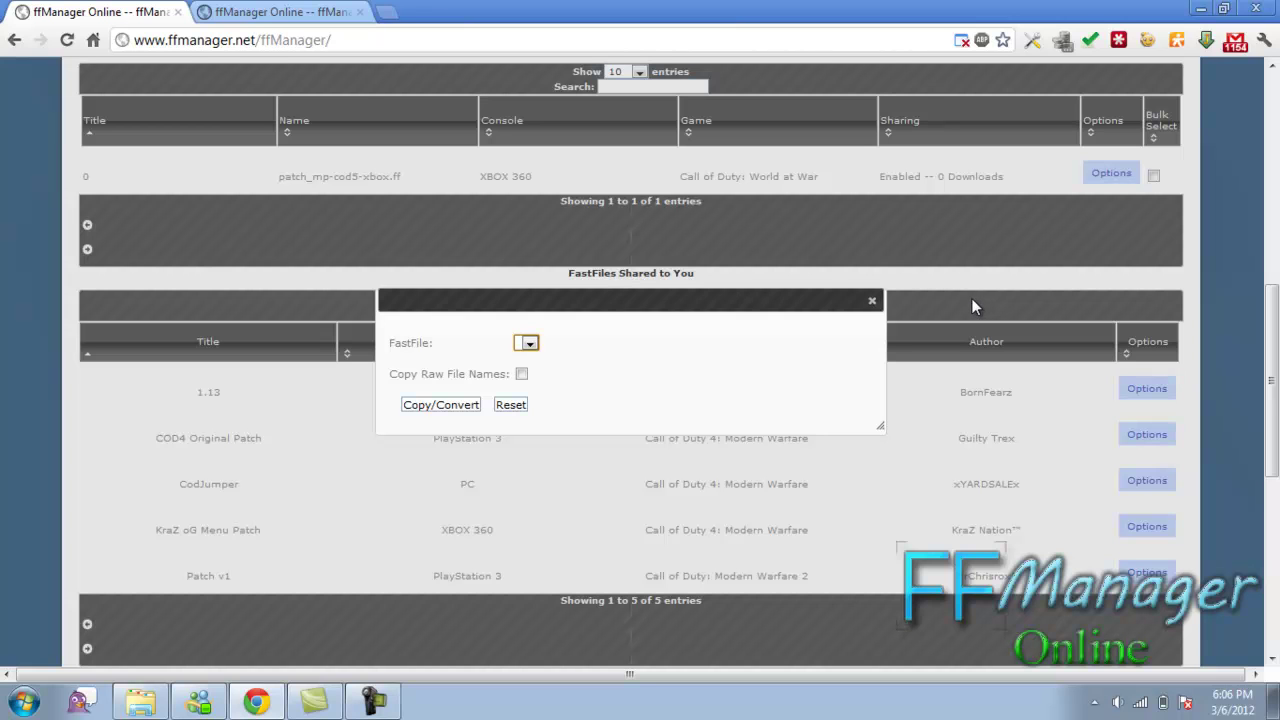
{"action": "left_click", "coordinate": [872, 300]}
Delete the patch_mp-cod5-xbox.ff FastFile and confirm the deletion.
{"action": "scroll", "coordinate": [900, 302], "scroll_direction": "up", "scroll_amount": 1}
{"action": "left_click", "coordinate": [1108, 265]}
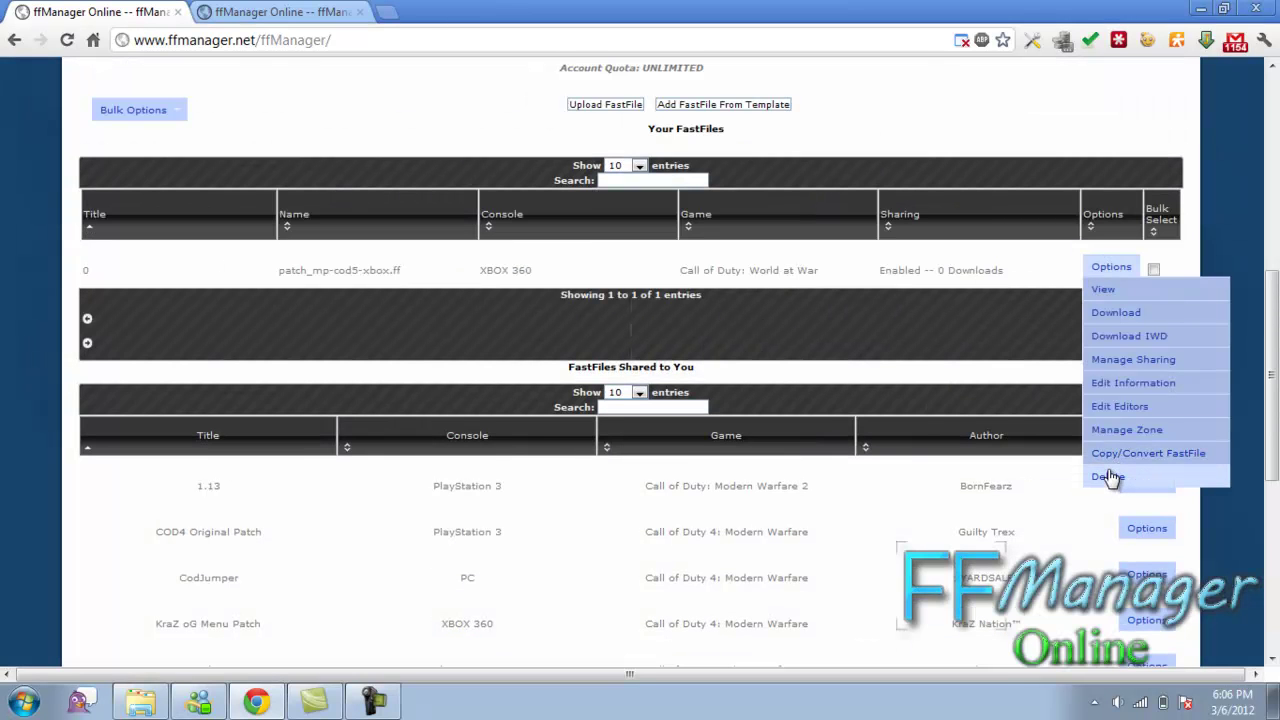
{"action": "left_click", "coordinate": [1108, 477]}
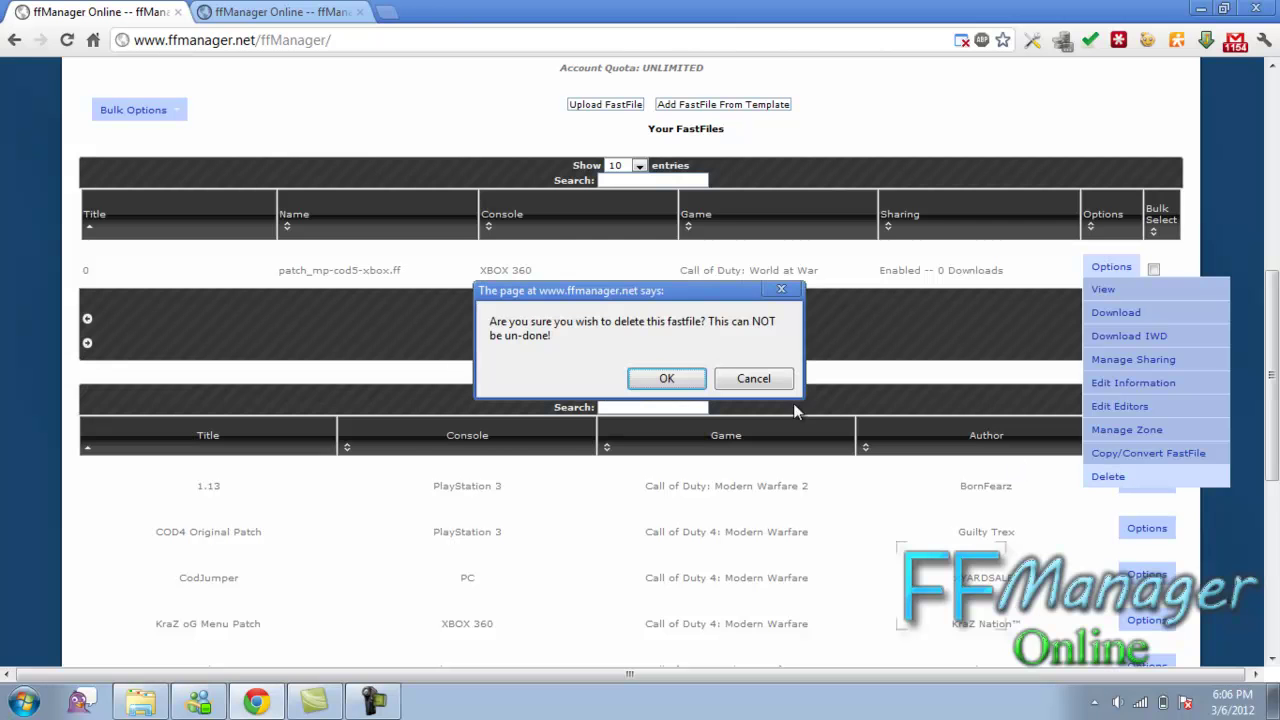
{"action": "left_click", "coordinate": [668, 379]}
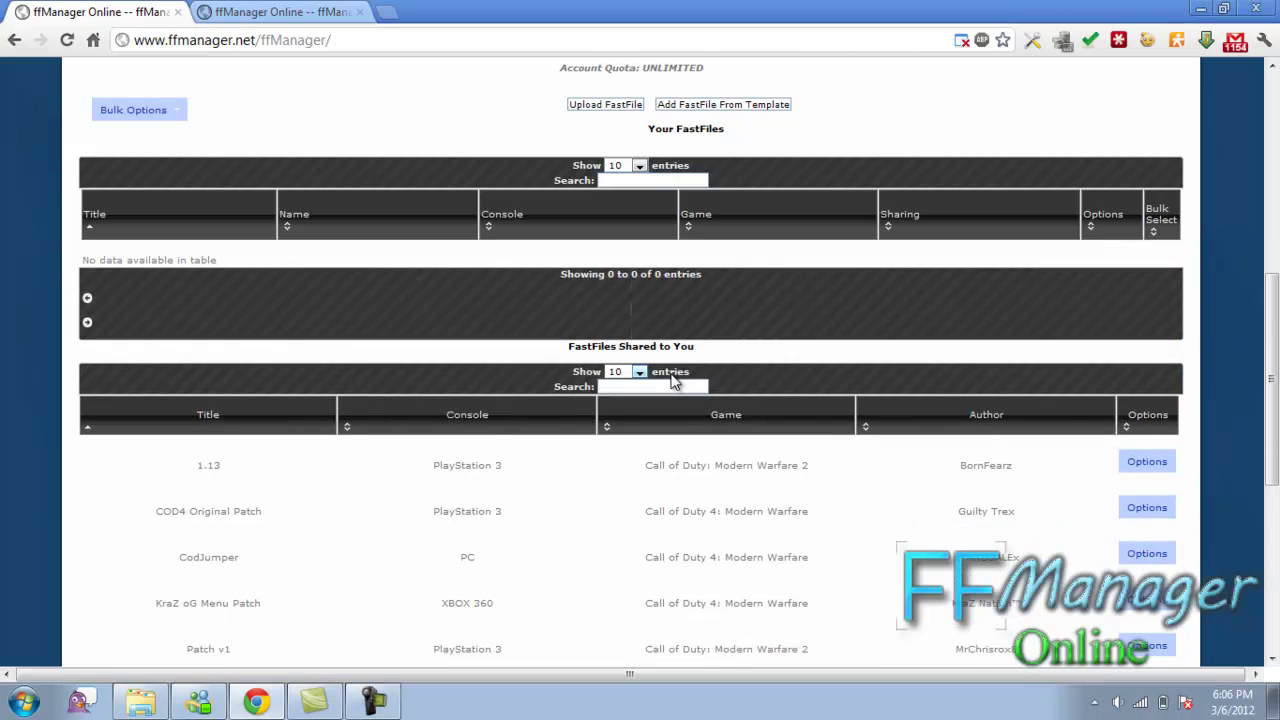
Look through the options available for the FastFiles in the FastFiles Shared to You list.
{"action": "scroll", "coordinate": [731, 357], "scroll_direction": "down", "scroll_amount": 3}
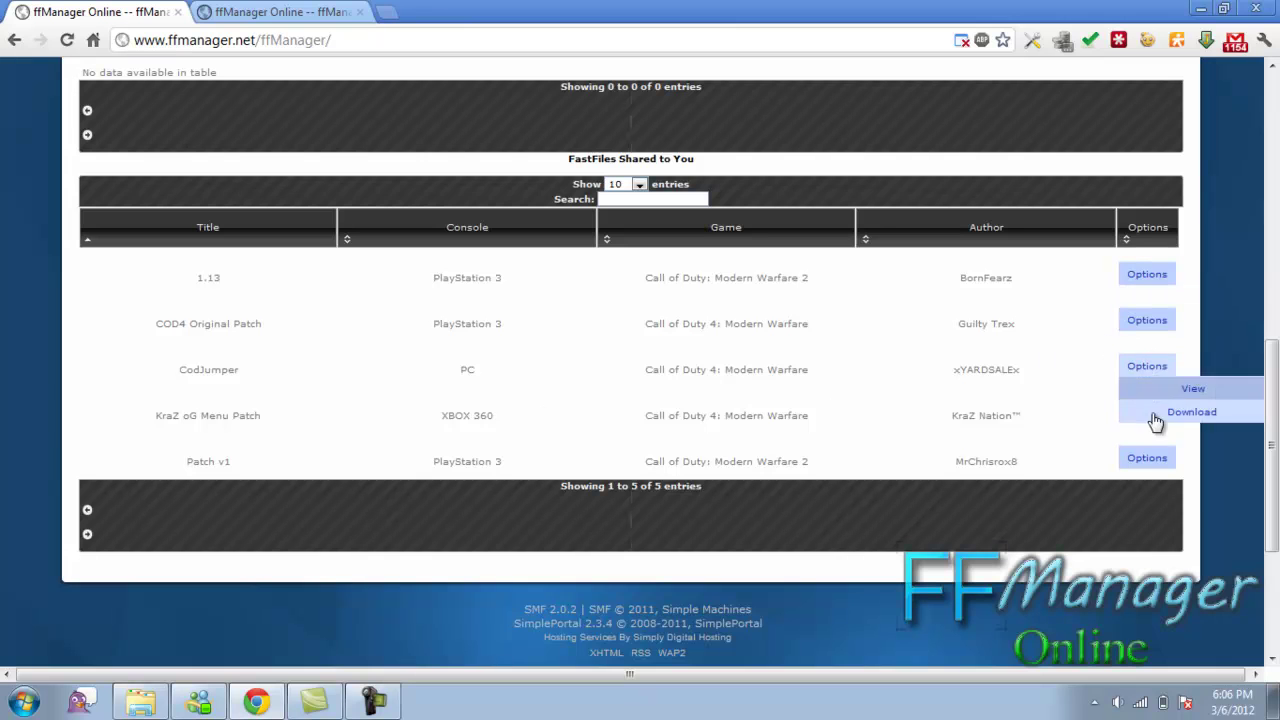
{"action": "mouse_move", "coordinate": [1157, 472]}
{"action": "mouse_move", "coordinate": [1148, 366]}
{"action": "mouse_move", "coordinate": [1141, 274]}
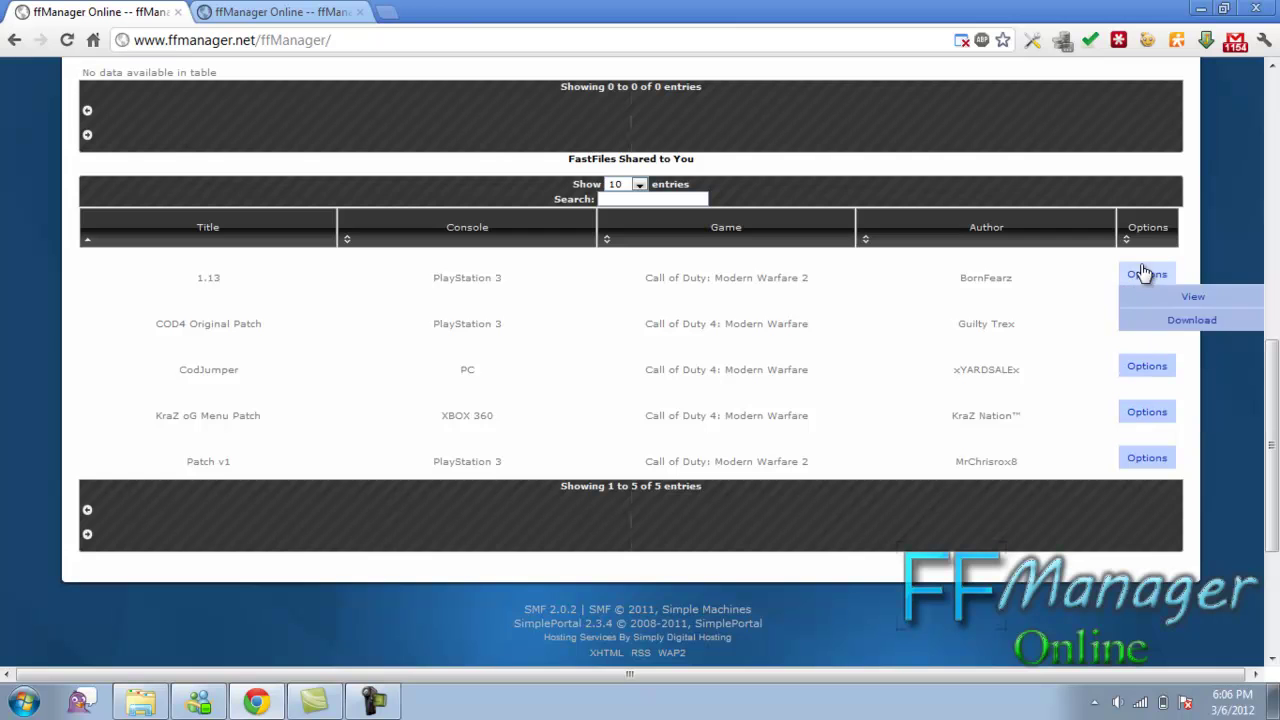
{"action": "scroll", "coordinate": [672, 367], "scroll_direction": "up", "scroll_amount": 4}
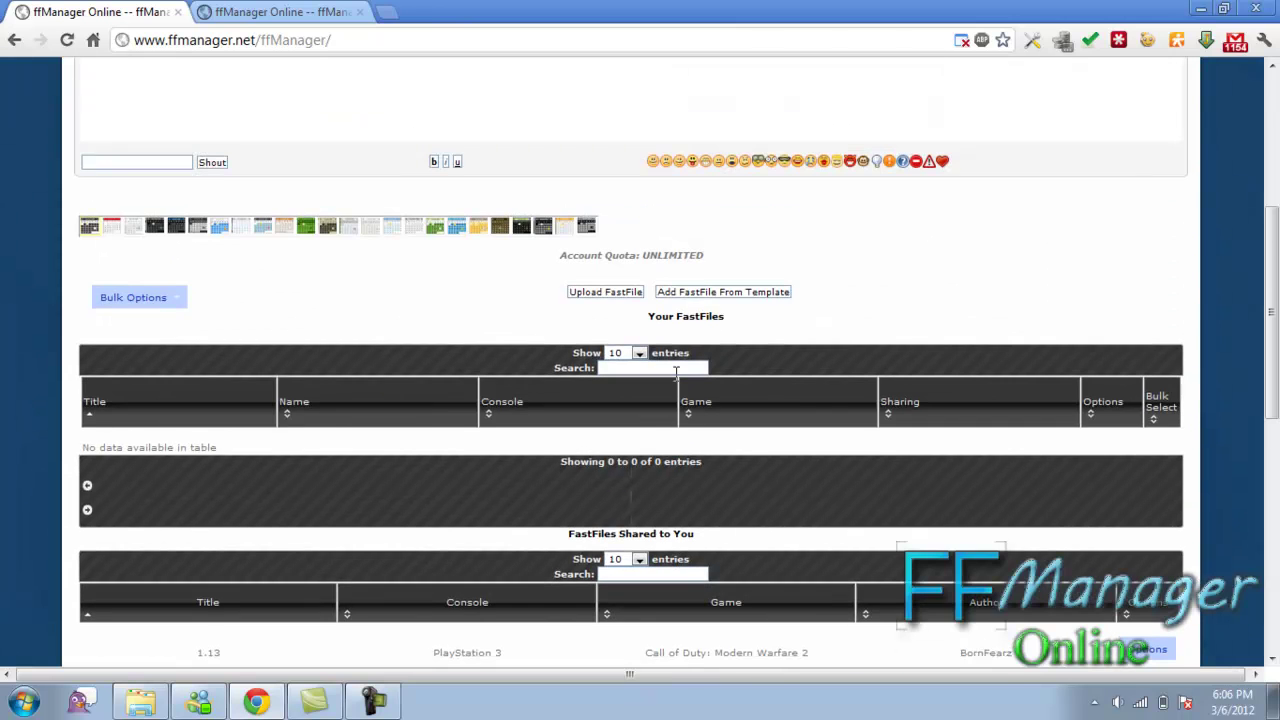
Check the entry-count choices of Your FastFiles, search the FastFiles Shared to You for 1.13 and clear the search.
{"action": "scroll", "coordinate": [672, 367], "scroll_direction": "down", "scroll_amount": 1}
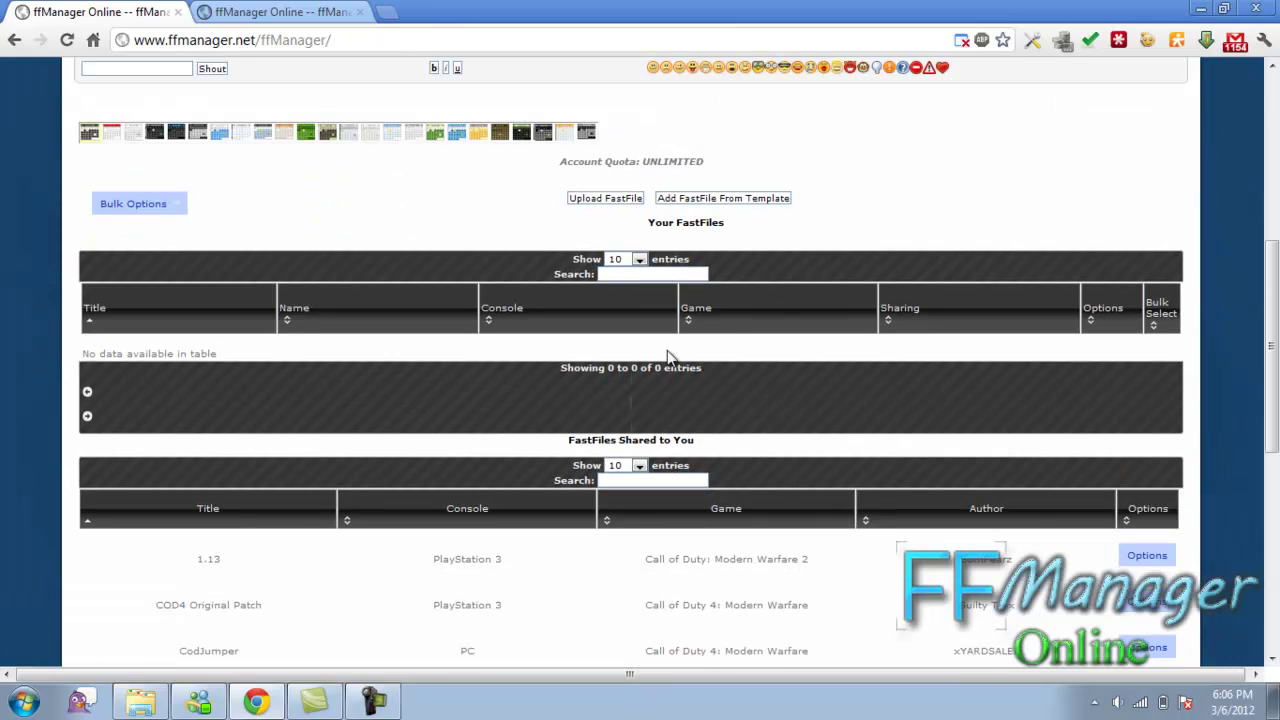
{"action": "left_click", "coordinate": [638, 259]}
{"action": "left_click", "coordinate": [645, 267]}
{"action": "left_click", "coordinate": [645, 268]}
{"action": "left_click", "coordinate": [652, 480]}
{"action": "scroll", "coordinate": [645, 270], "scroll_direction": "down", "scroll_amount": 2}
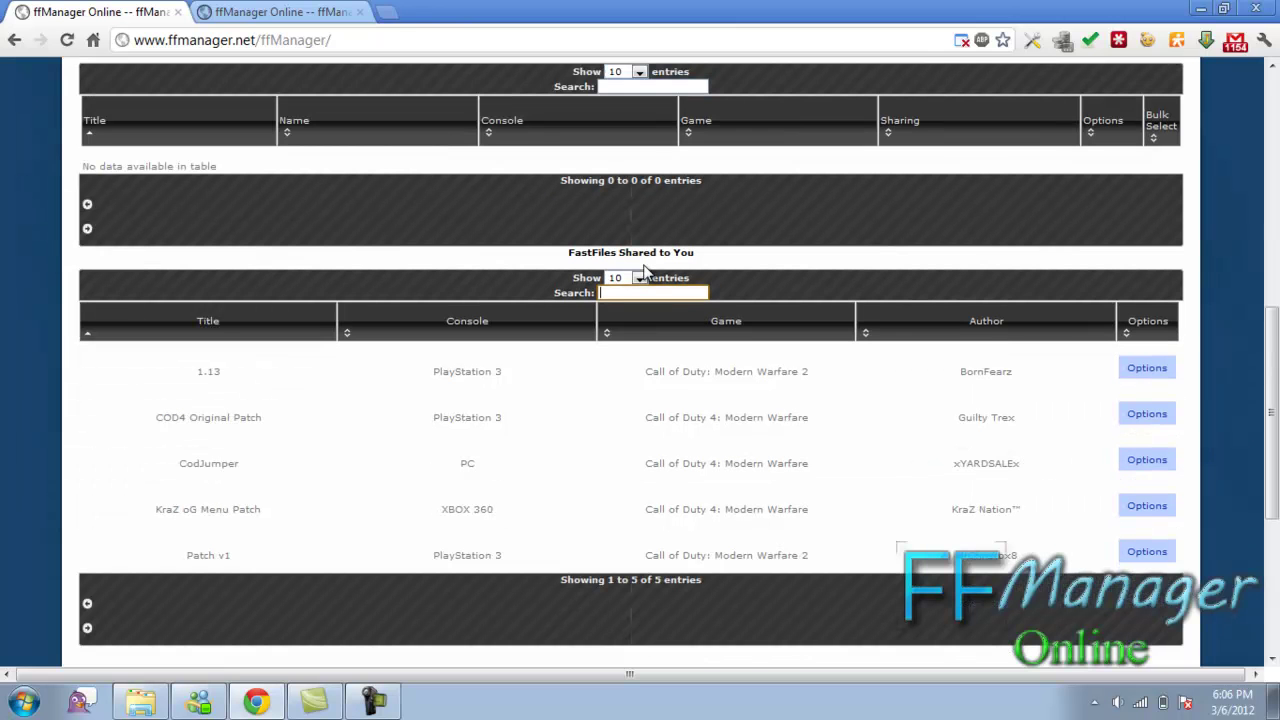
{"action": "type", "text": "1.13"}
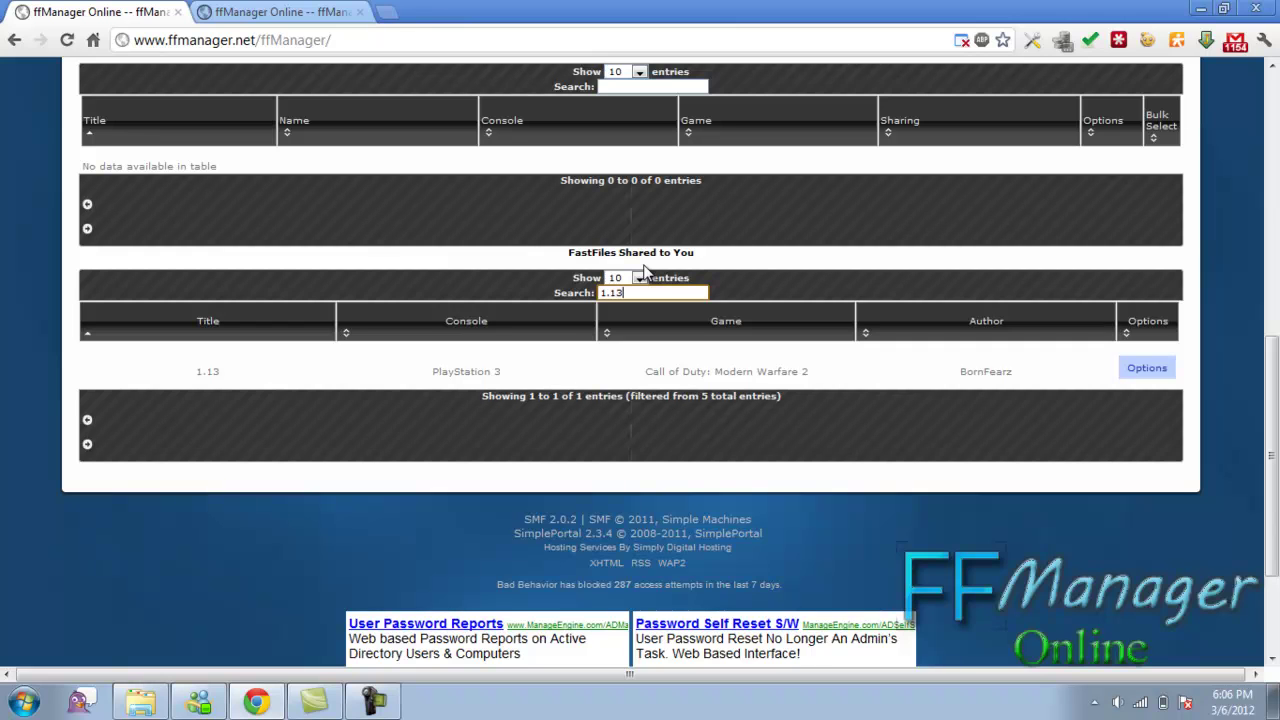
{"action": "key", "text": "BackSpace"}
{"action": "key", "text": "BackSpace"}
{"action": "key", "text": "BackSpace"}
{"action": "key", "text": "BackSpace"}
Try another number of entries for the FastFiles Shared to You list and set it back to 10.
{"action": "left_click", "coordinate": [639, 277]}
{"action": "key", "text": "Down"}
{"action": "key", "text": "Down"}
{"action": "key", "text": "Down"}
{"action": "key", "text": "Return"}
{"action": "left_click", "coordinate": [639, 277]}
{"action": "key", "text": "Up"}
{"action": "key", "text": "Up"}
{"action": "key", "text": "Up"}
{"action": "key", "text": "Return"}
Add the W@W Original Patch FastFile for XBOX 360 Call of Duty: World at War from a template.
{"action": "scroll", "coordinate": [643, 272], "scroll_direction": "up", "scroll_amount": 3}
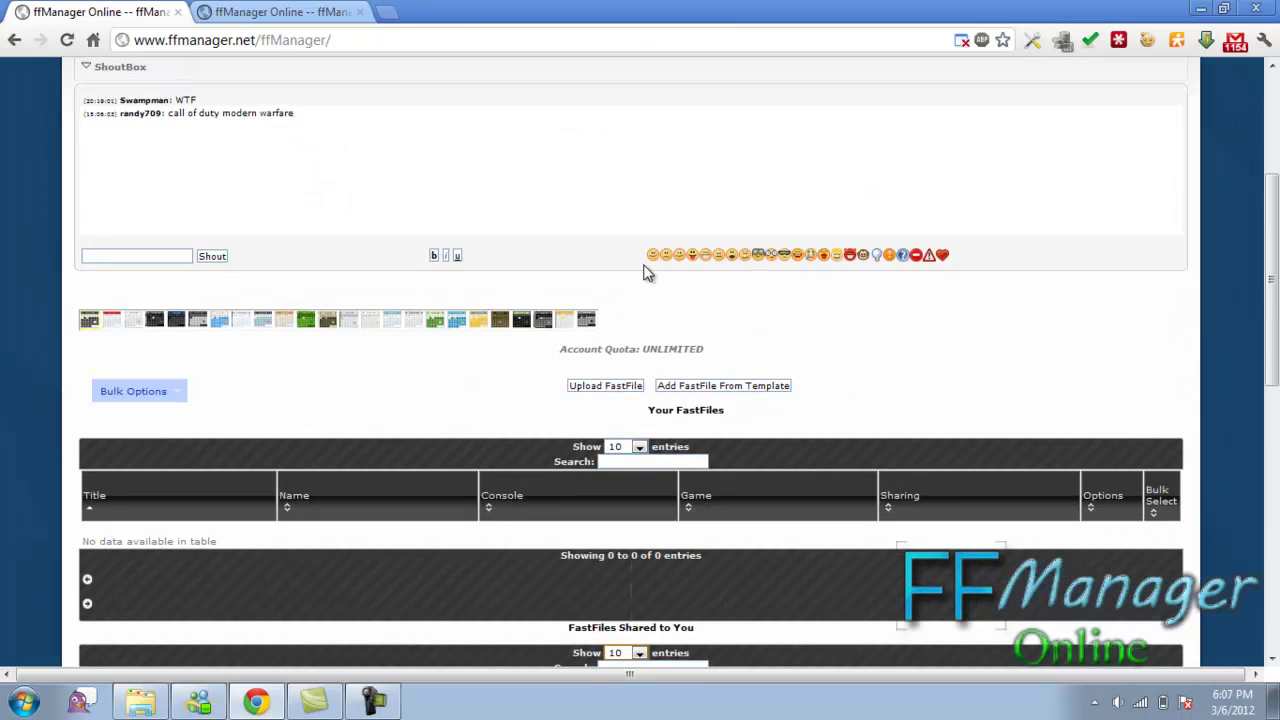
{"action": "scroll", "coordinate": [643, 272], "scroll_direction": "down", "scroll_amount": 1}
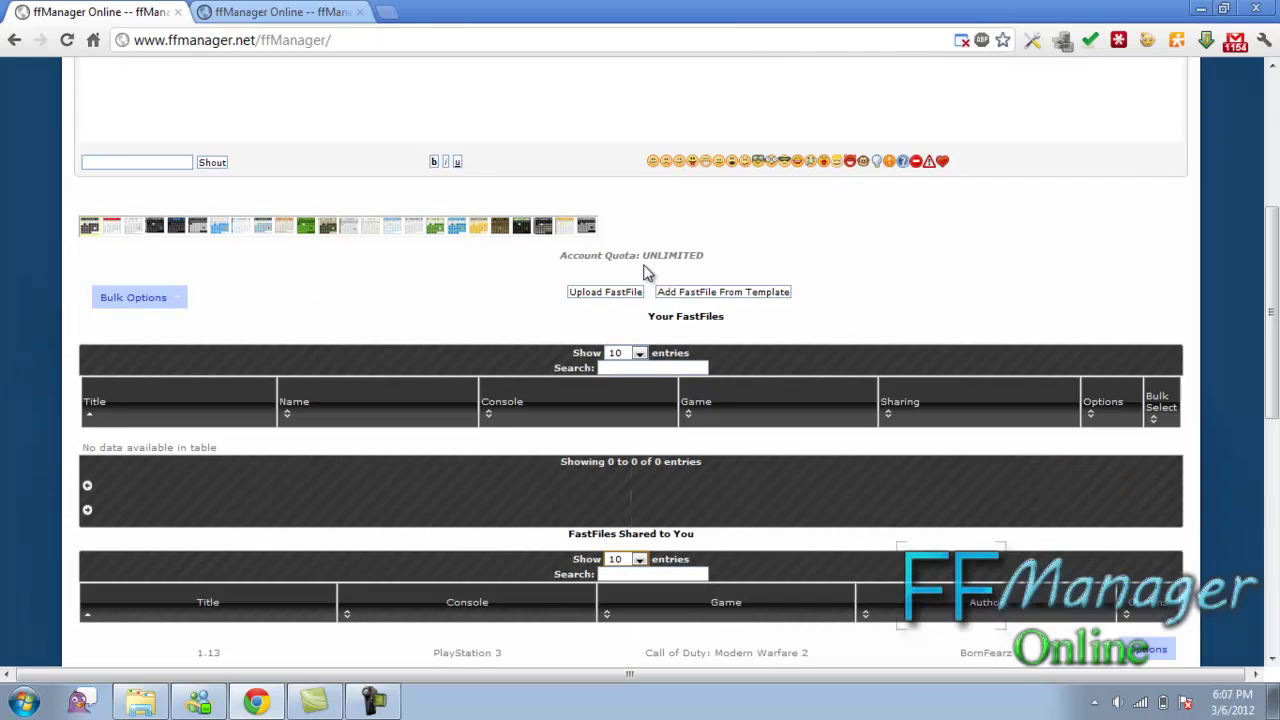
{"action": "scroll", "coordinate": [643, 272], "scroll_direction": "down", "scroll_amount": 1}
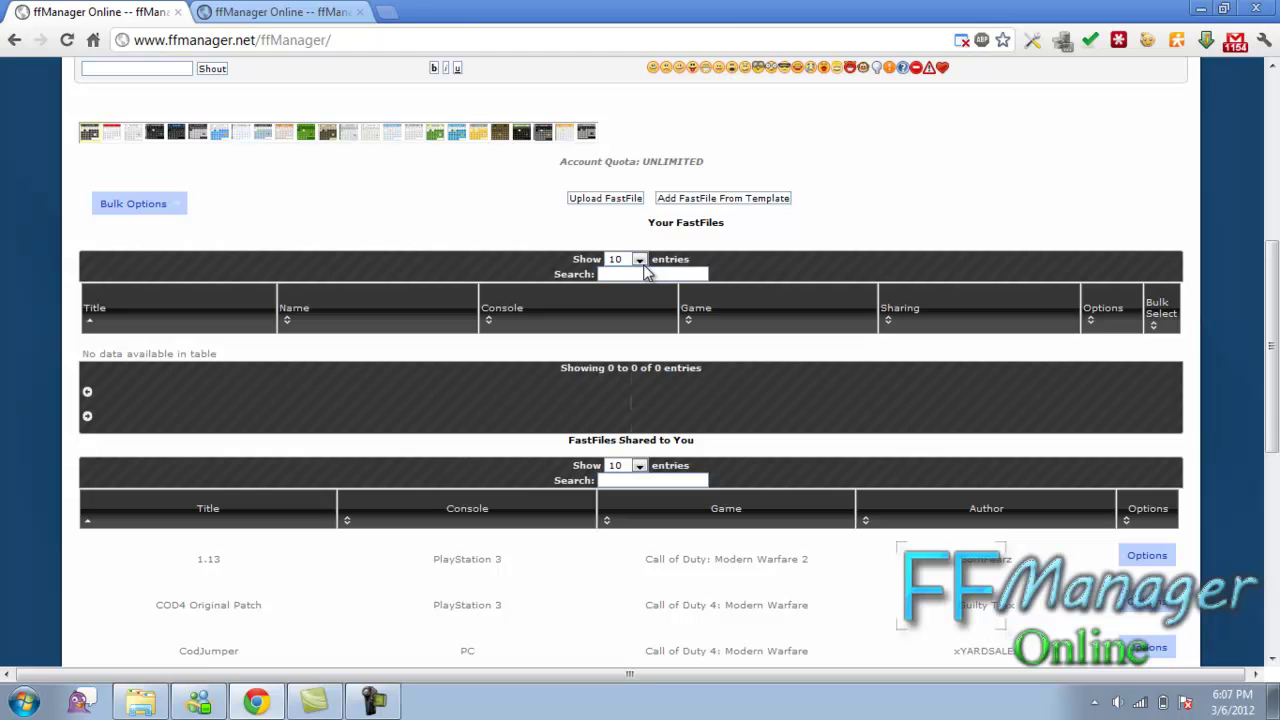
{"action": "key", "text": "Tab"}
{"action": "key", "text": "Return"}
{"action": "key", "text": "Return"}
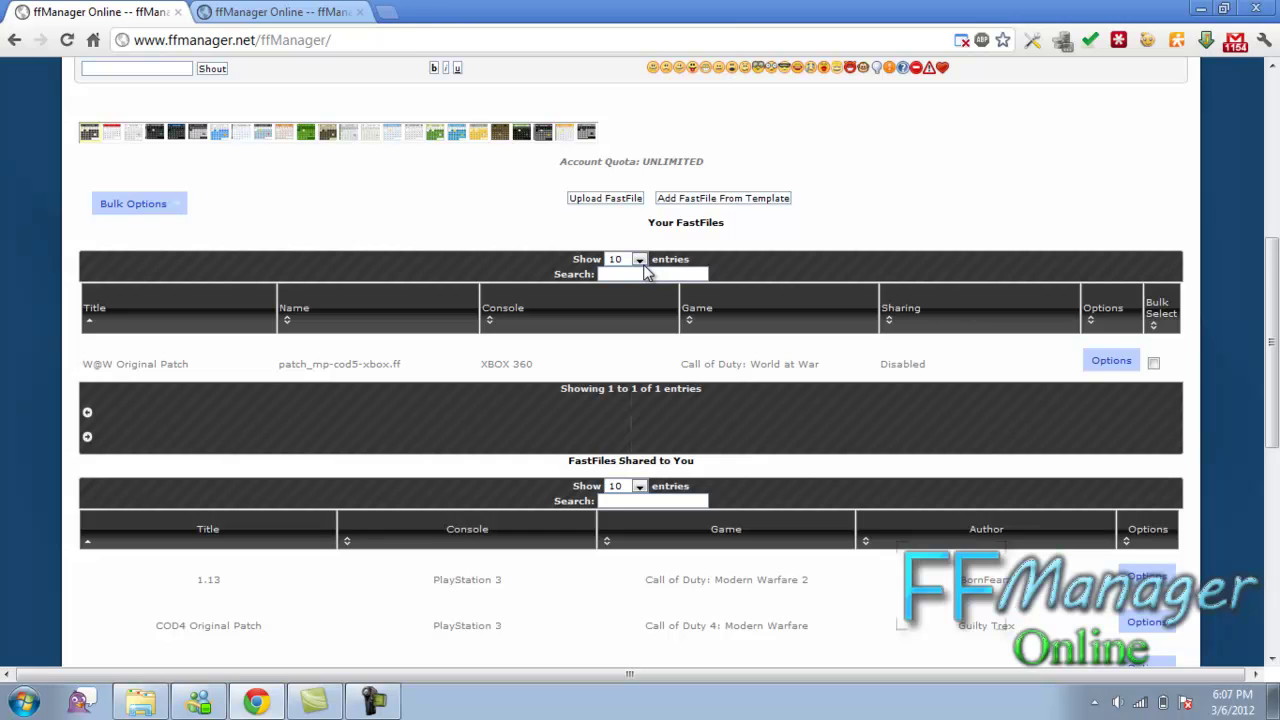
Enable sharing for the W@W Original Patch FastFile through the bulk options.
{"action": "scroll", "coordinate": [645, 272], "scroll_direction": "down", "scroll_amount": 1}
{"action": "scroll", "coordinate": [645, 272], "scroll_direction": "up", "scroll_amount": 2}
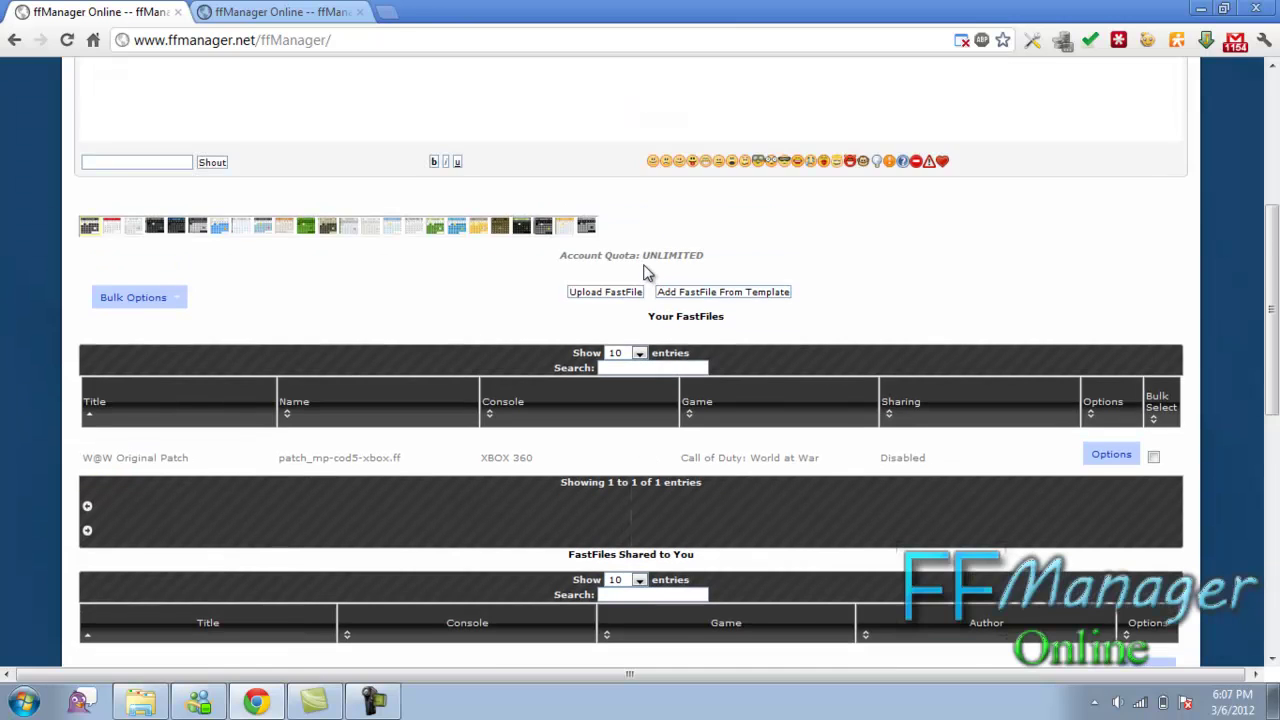
{"action": "scroll", "coordinate": [645, 272], "scroll_direction": "down", "scroll_amount": 1}
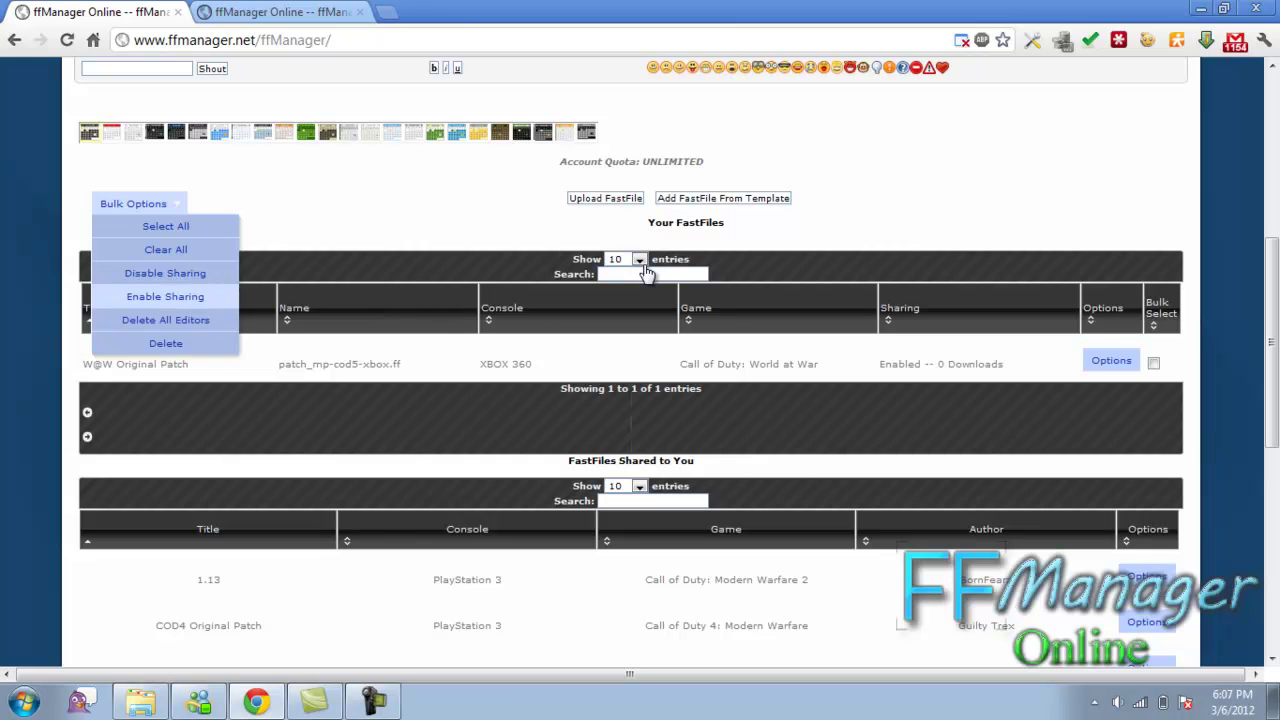
{"action": "key", "text": "Return"}
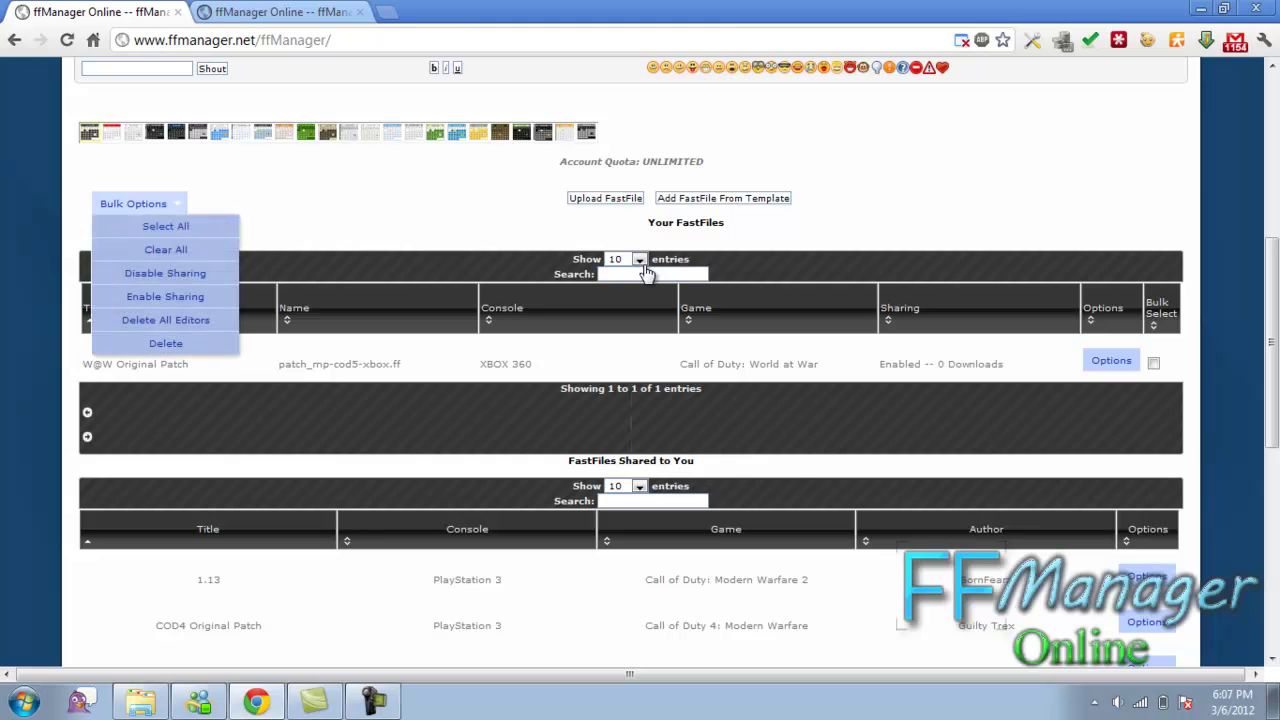
Select all of your FastFiles in bulk, delete them and confirm the deletion.
{"action": "key", "text": "Down"}
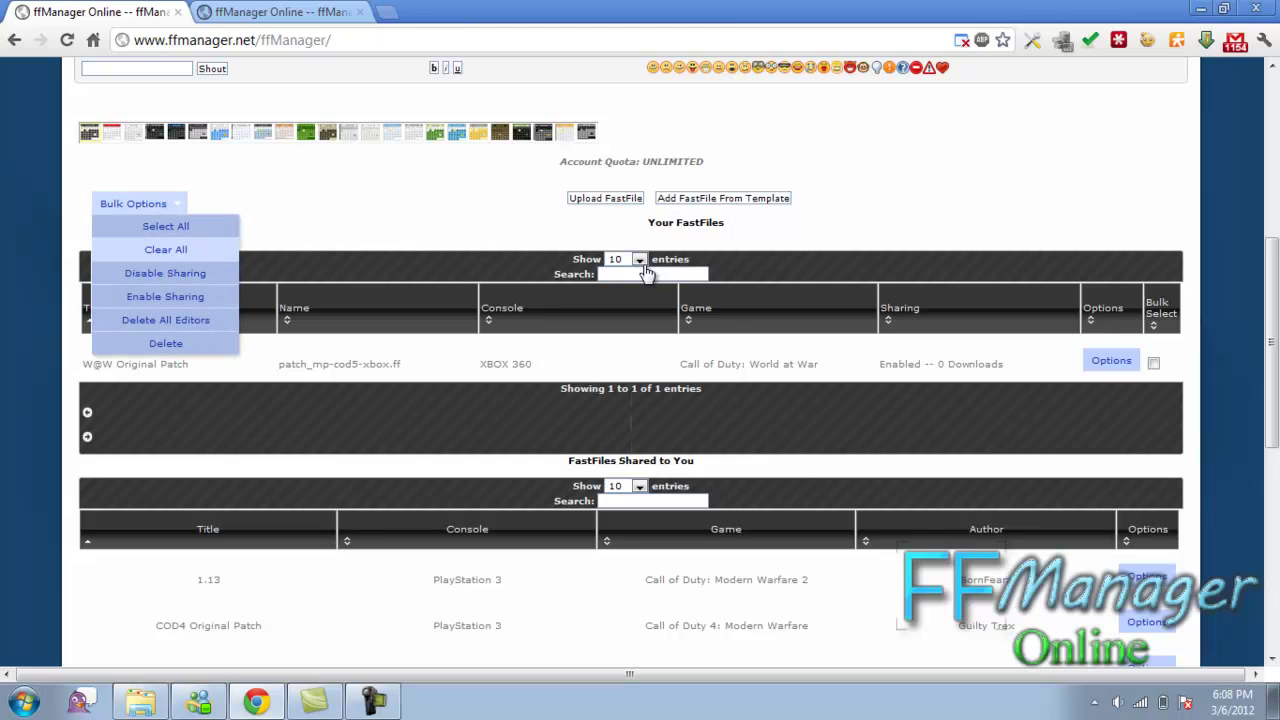
{"action": "key", "text": "Up"}
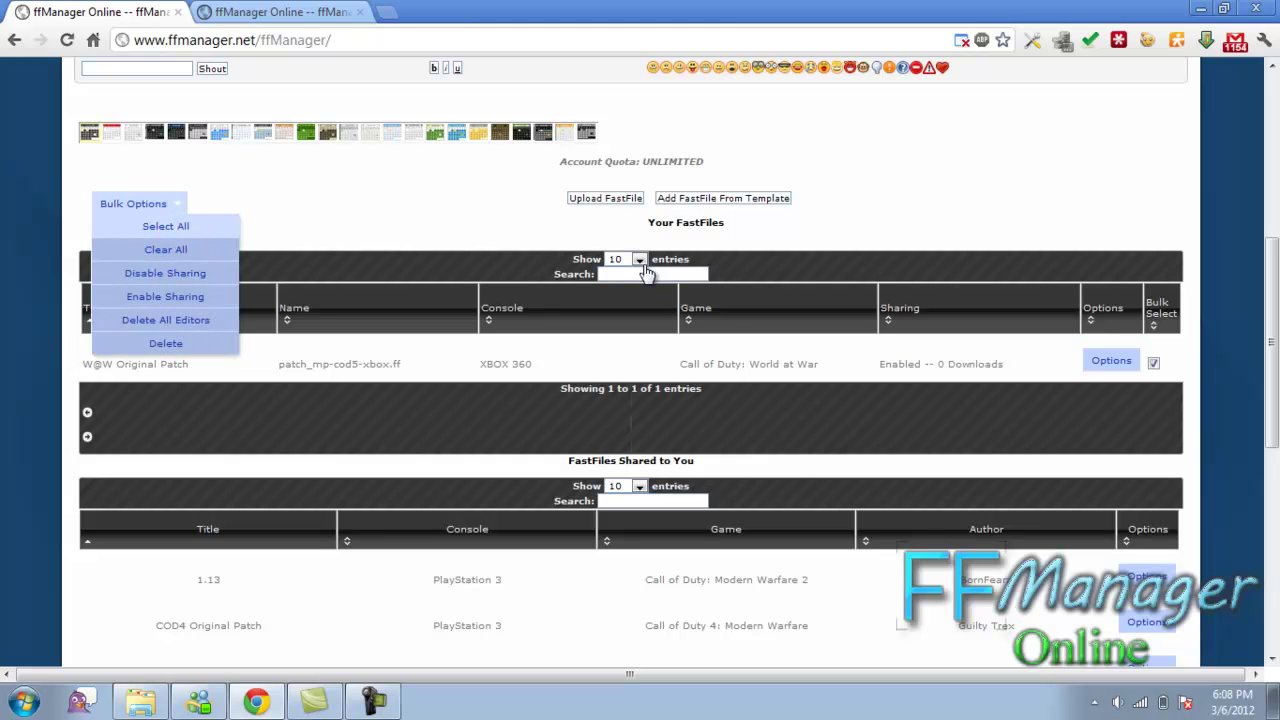
{"action": "key", "text": "Return"}
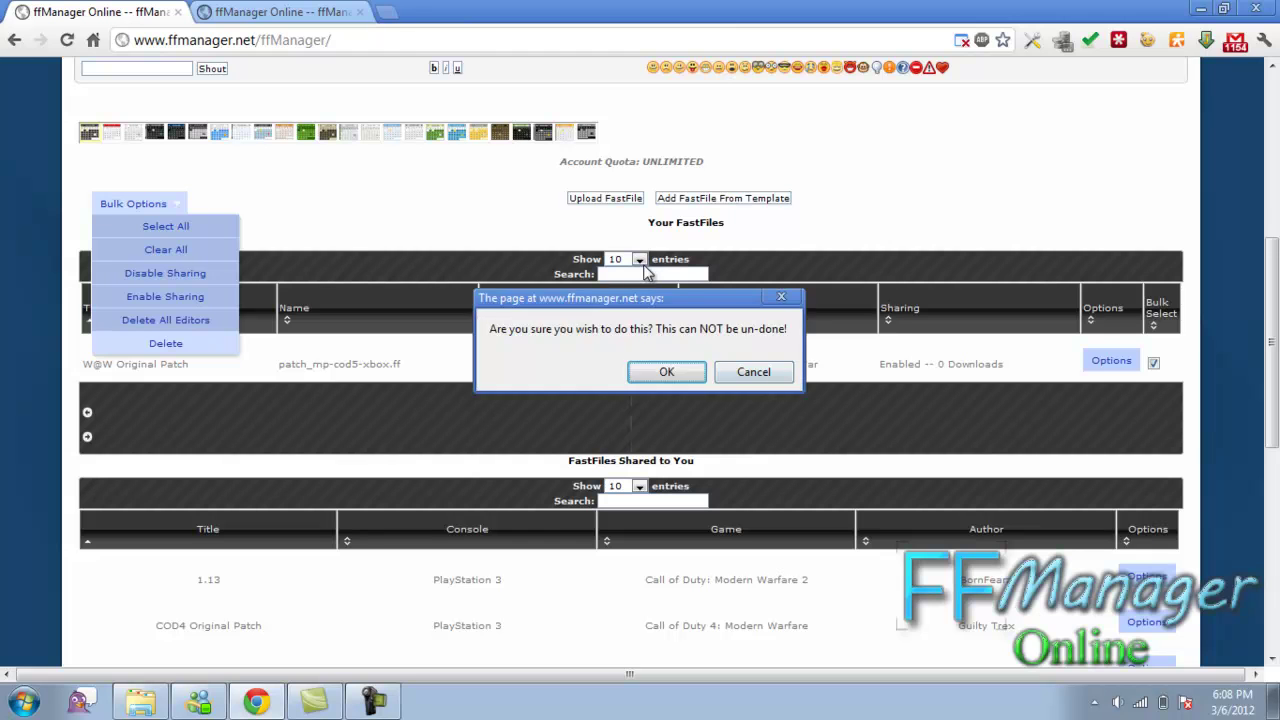
{"action": "key", "text": "Return"}
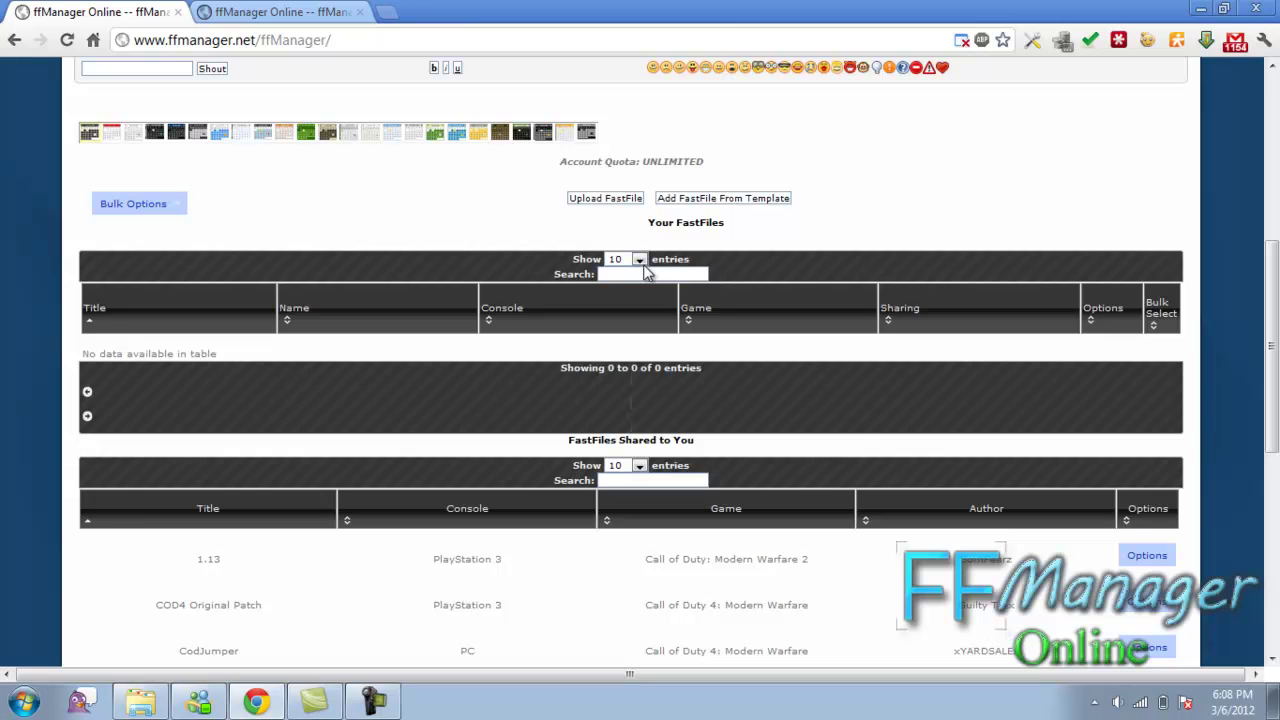
Open the Upload FastFile form, check its file selection and console choices, and close it without uploading.
{"action": "scroll", "coordinate": [645, 272], "scroll_direction": "up", "scroll_amount": 2}
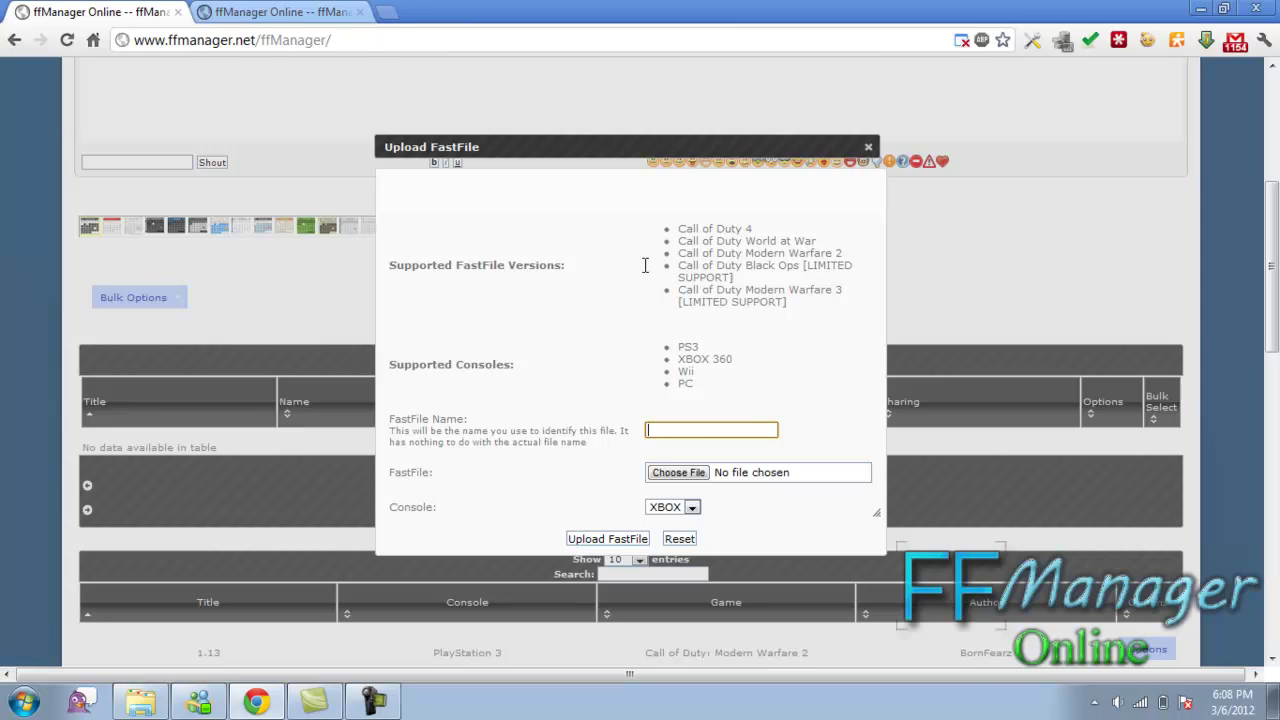
{"action": "key", "text": "Tab"}
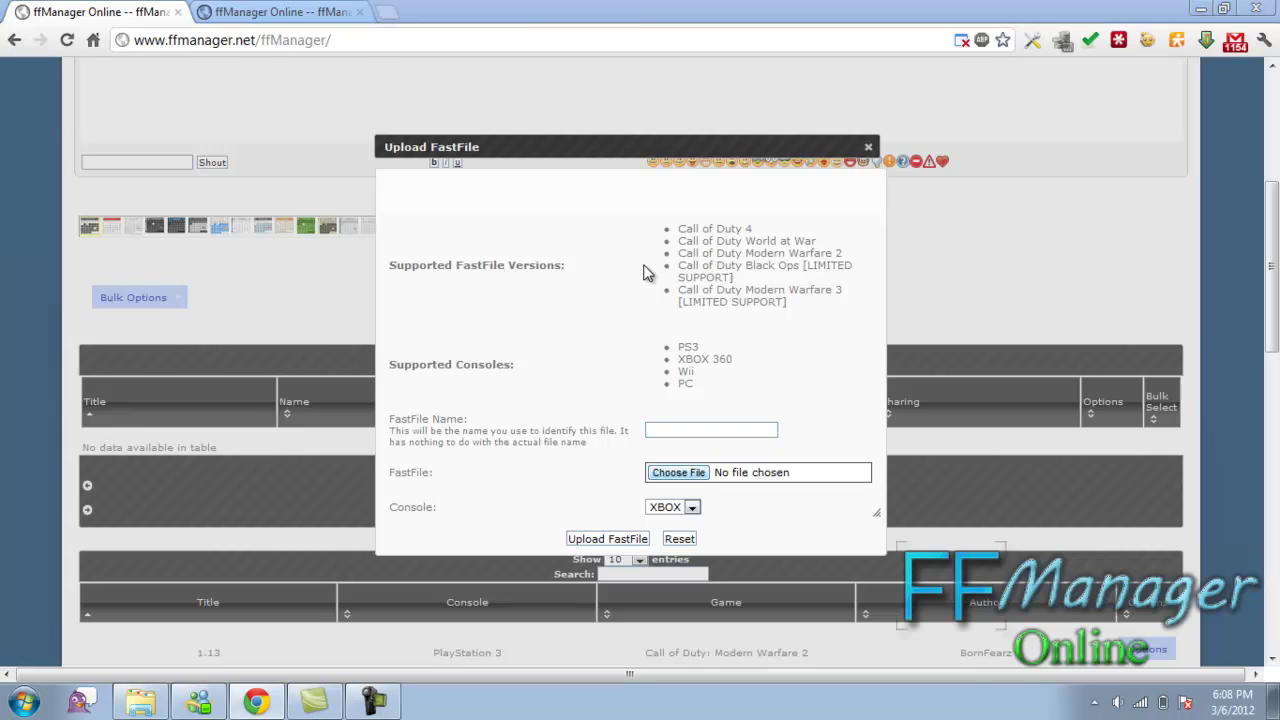
{"action": "key", "text": "space"}
{"action": "key", "text": "Escape"}
{"action": "key", "text": "Tab"}
{"action": "key", "text": "alt+Down"}
{"action": "key", "text": "Down"}
{"action": "key", "text": "Down"}
{"action": "key", "text": "Down"}
{"action": "key", "text": "Up"}
{"action": "key", "text": "Up"}
{"action": "key", "text": "Up"}
{"action": "key", "text": "Return"}
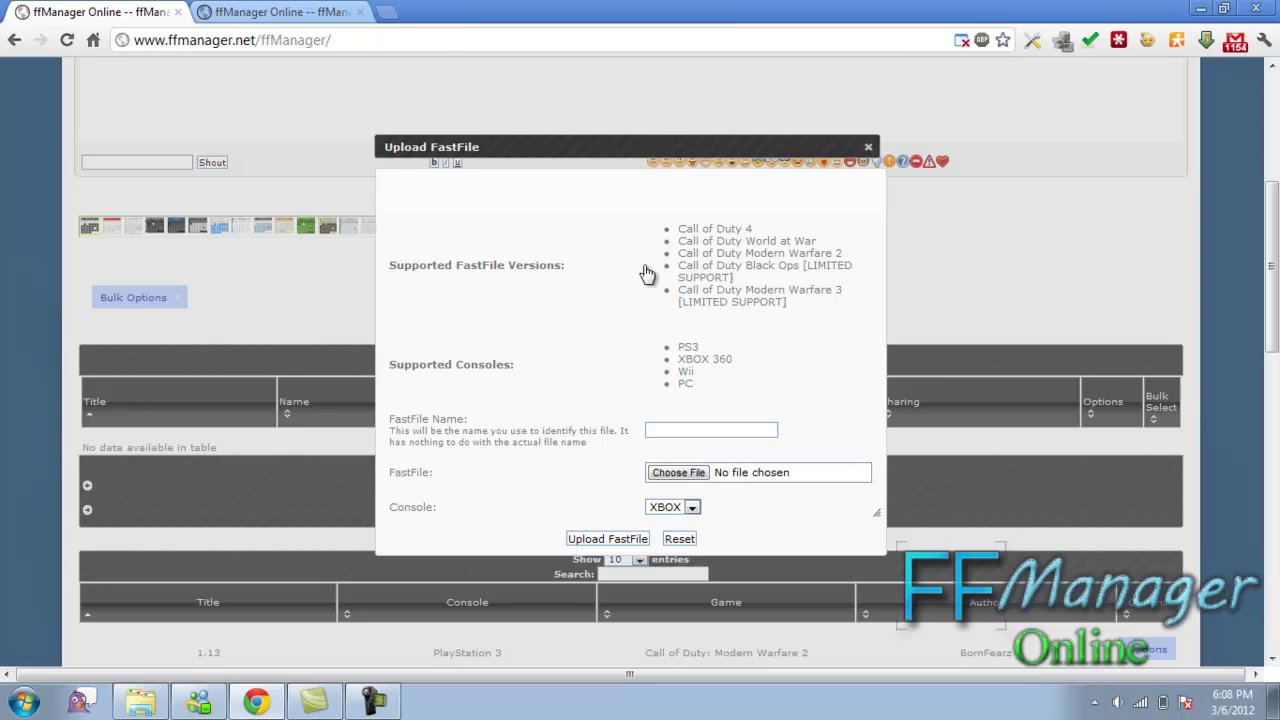
{"action": "key", "text": "Escape"}
{"action": "scroll", "coordinate": [645, 272], "scroll_direction": "up", "scroll_amount": 4}
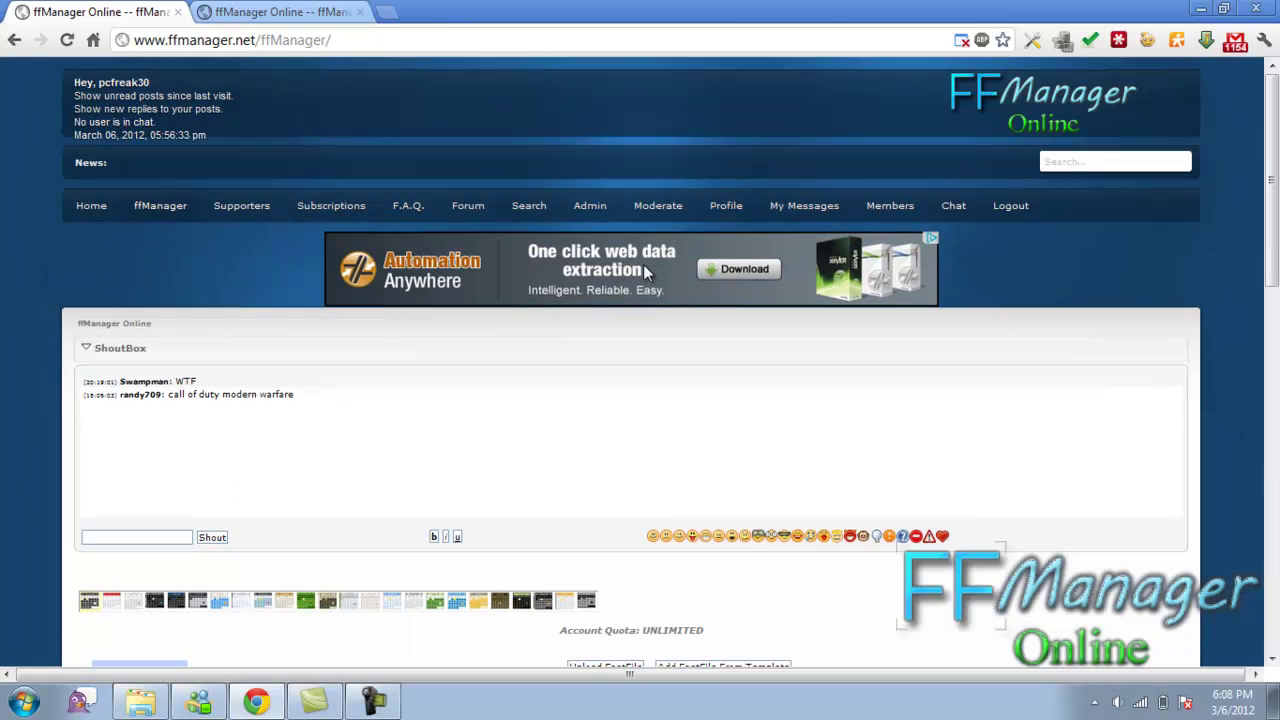
{"action": "scroll", "coordinate": [643, 264], "scroll_direction": "down", "scroll_amount": 3}
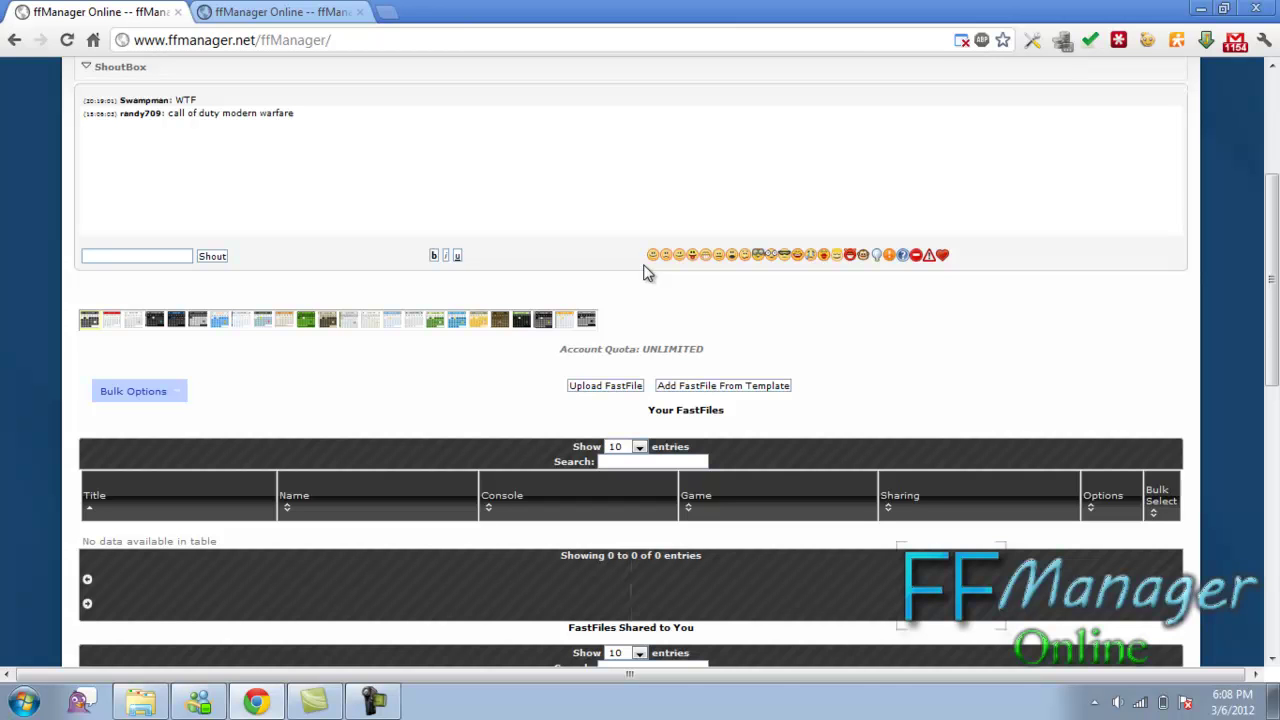
{"action": "scroll", "coordinate": [645, 272], "scroll_direction": "down", "scroll_amount": 5}
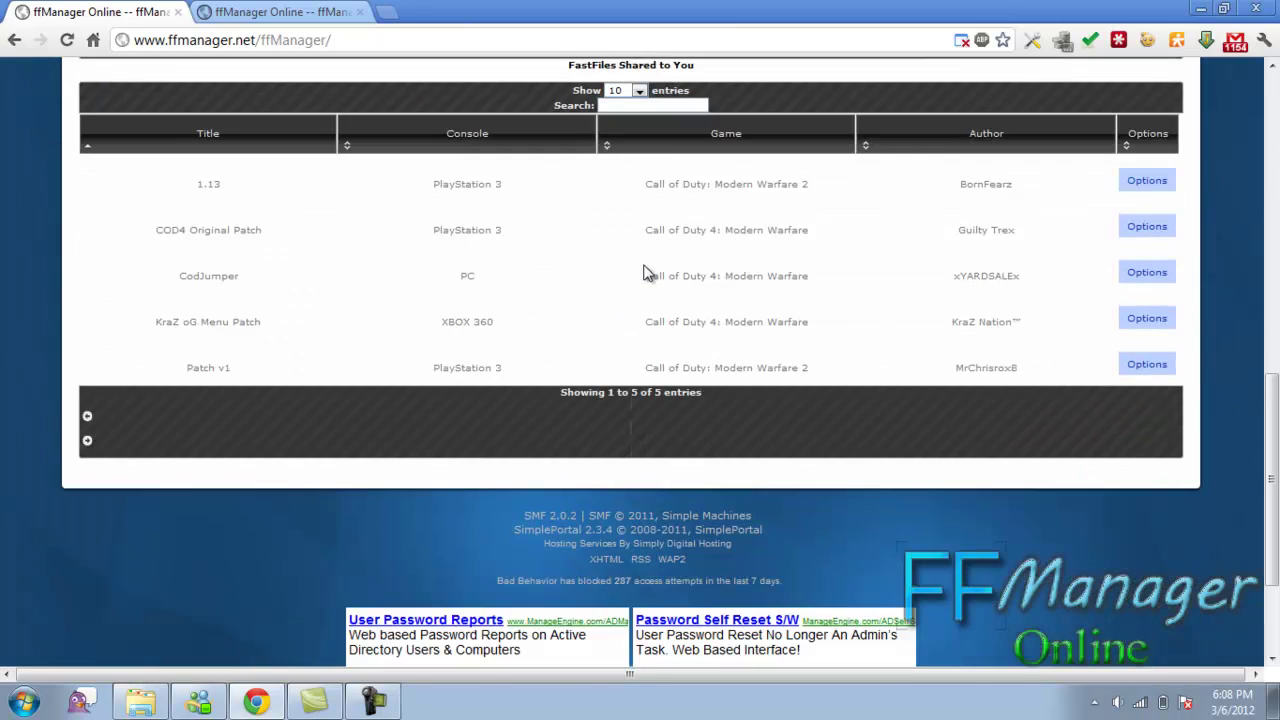
{"action": "scroll", "coordinate": [645, 272], "scroll_direction": "up", "scroll_amount": 10}
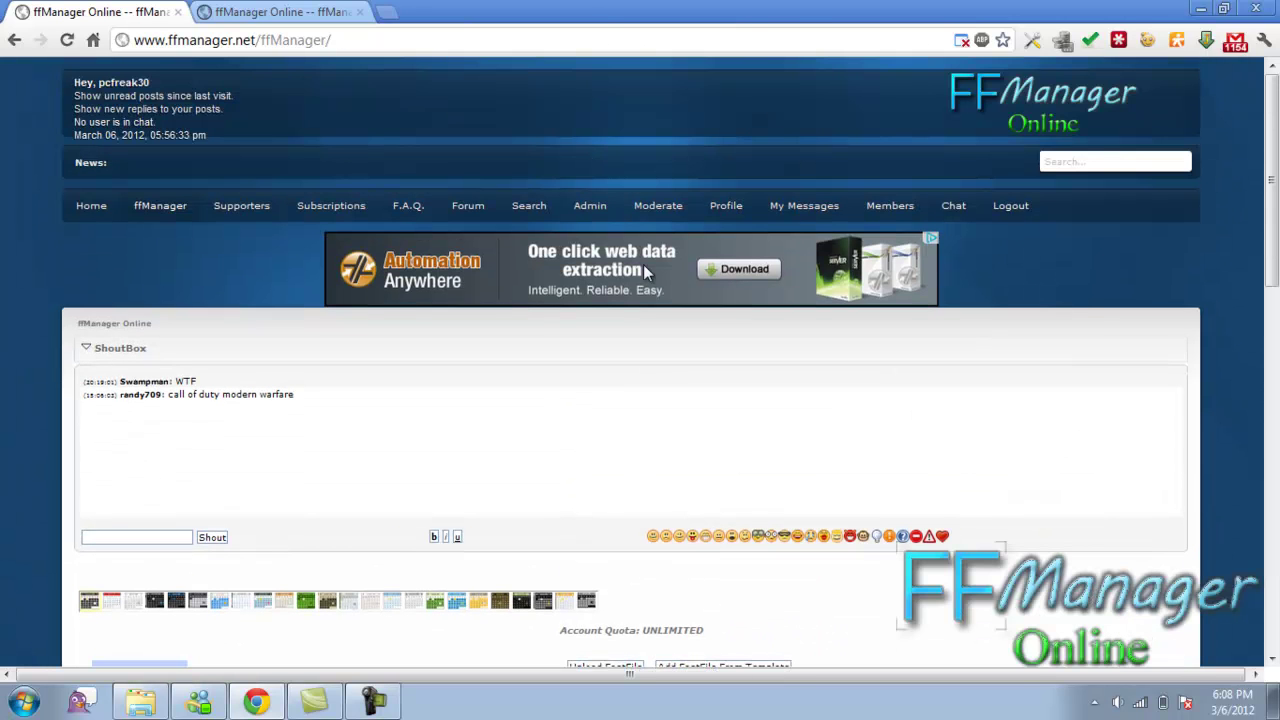
{"action": "scroll", "coordinate": [643, 264], "scroll_direction": "down", "scroll_amount": 5}
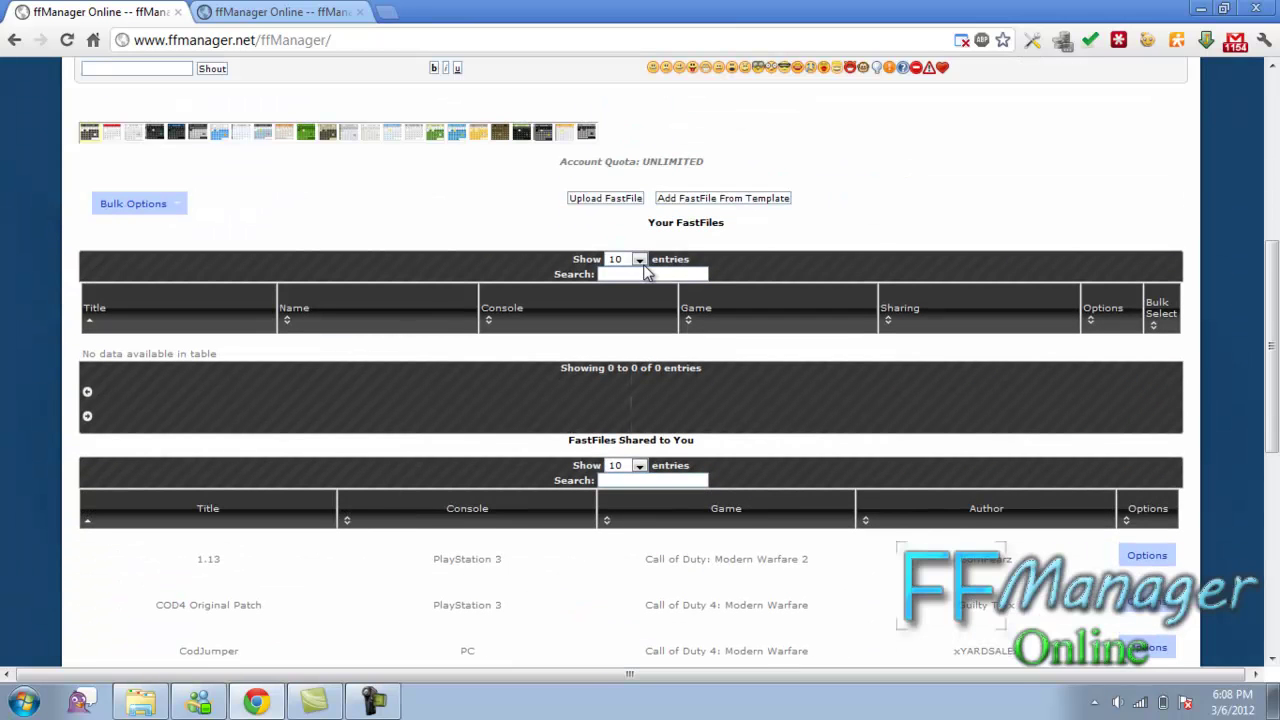
{"action": "scroll", "coordinate": [645, 272], "scroll_direction": "up", "scroll_amount": 5}
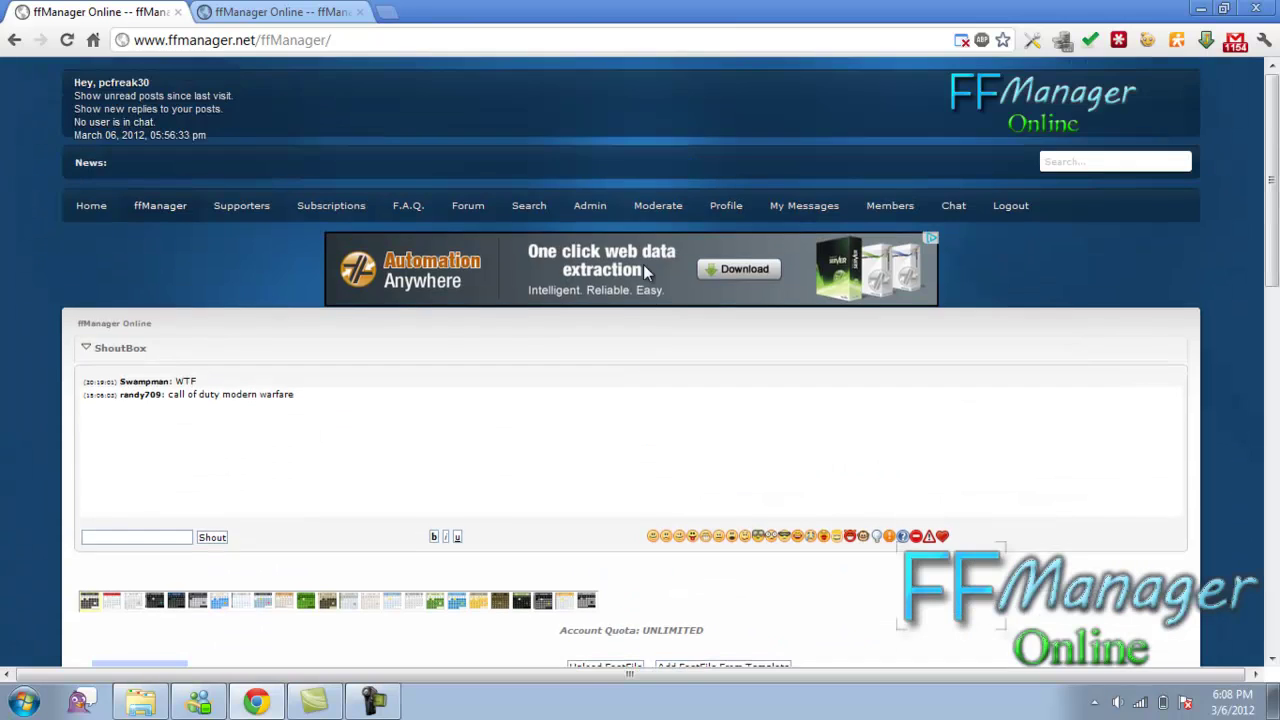